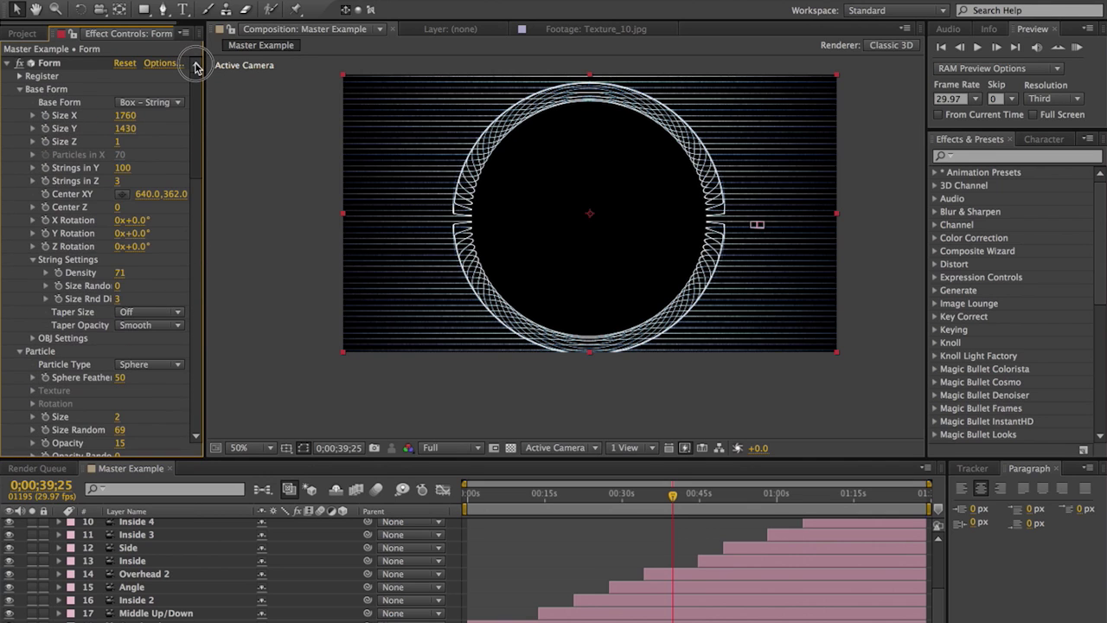
scroll(185, 309, "down", 15)
scroll(185, 225, "up", 15)
Create a new composition named "Master Tut" using the NTSC DV preset
left_click(23, 33)
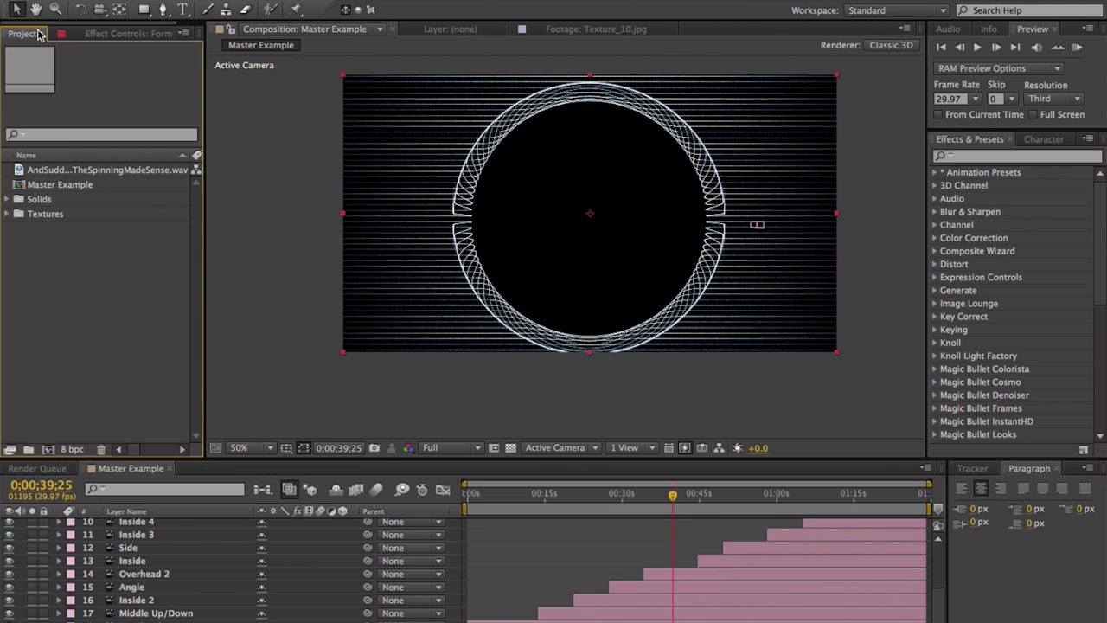
left_click(216, 0)
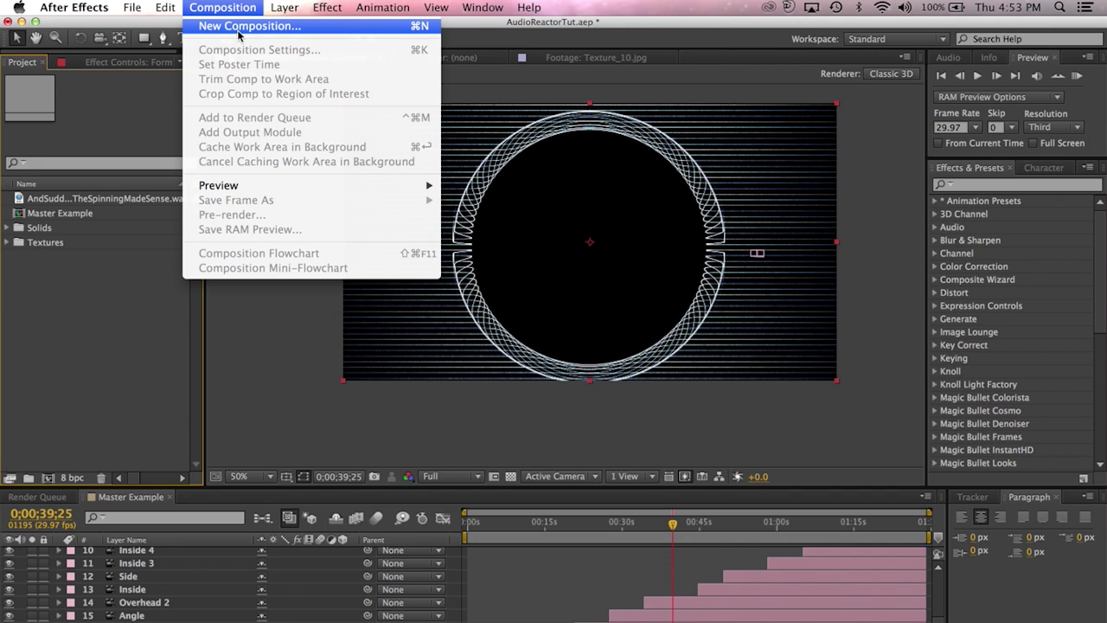
left_click(238, 26)
type("Master Tut")
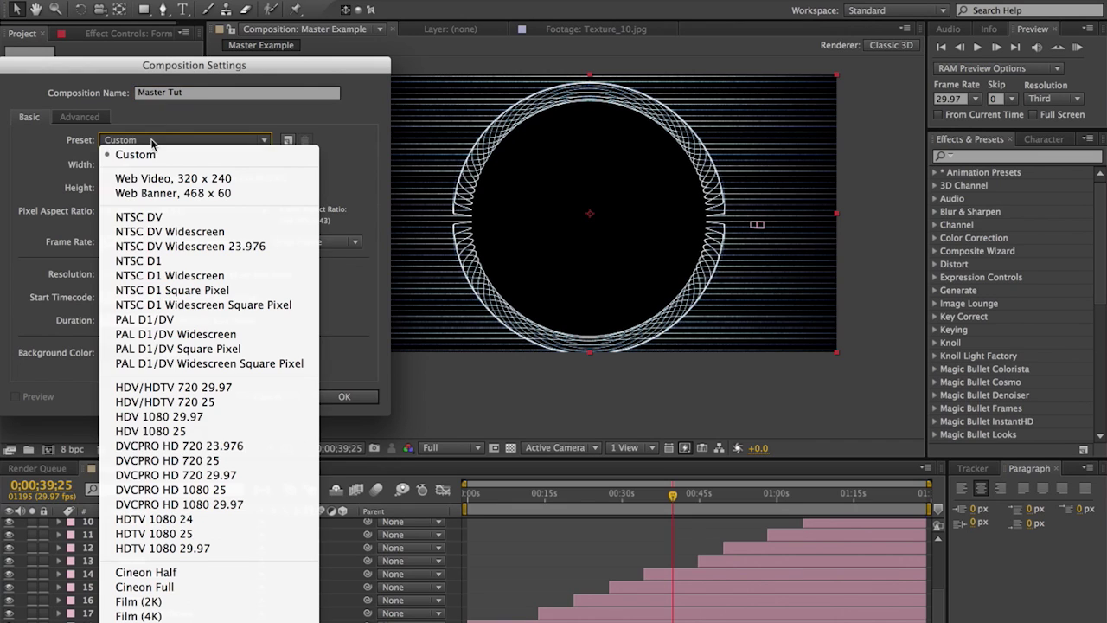
left_click(160, 140)
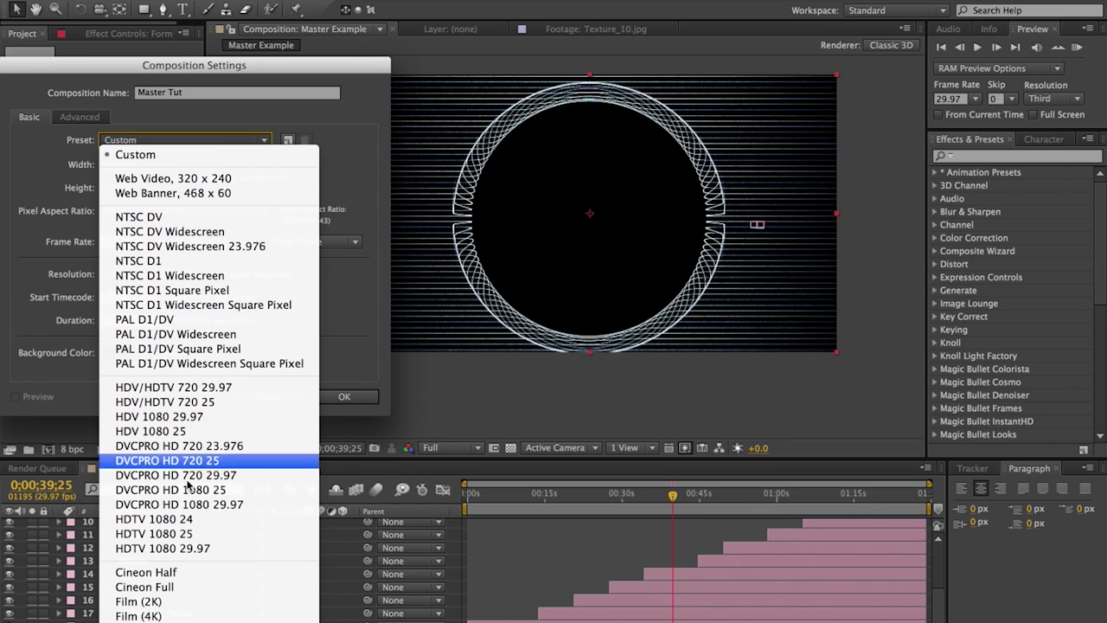
left_click(151, 218)
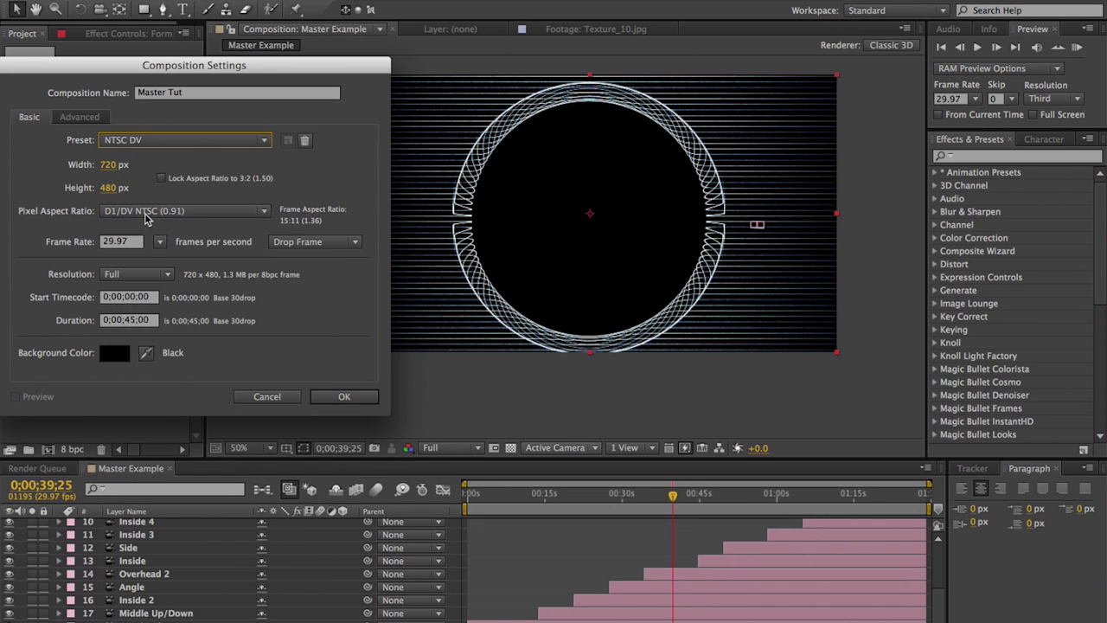
left_click(342, 396)
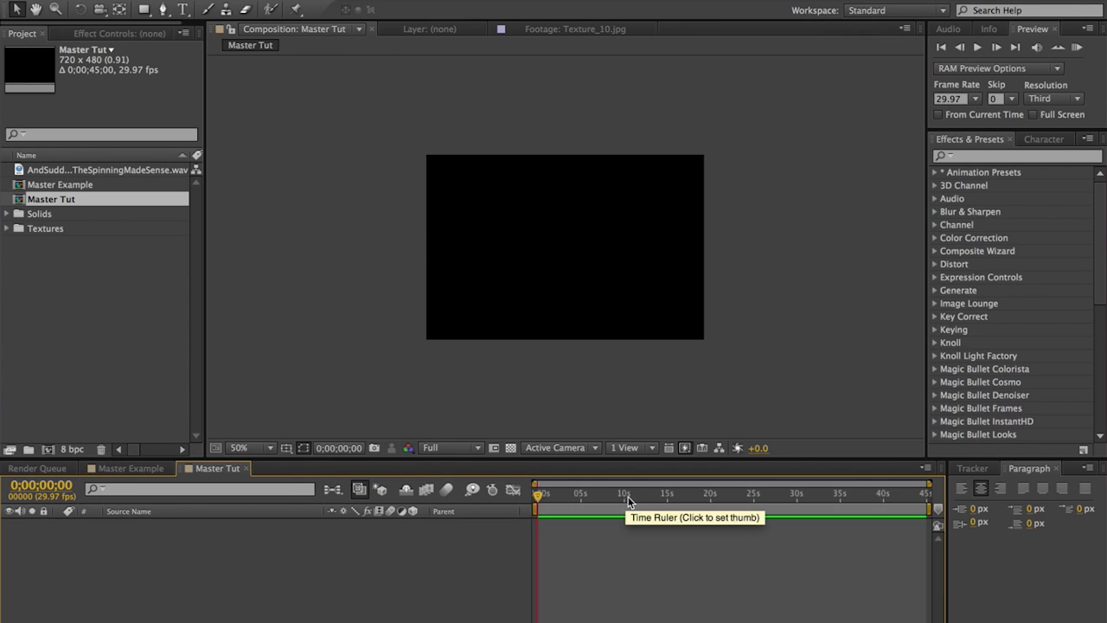
Add a black solid layer named "BG" to the Master Tut composition
left_click(285, 8)
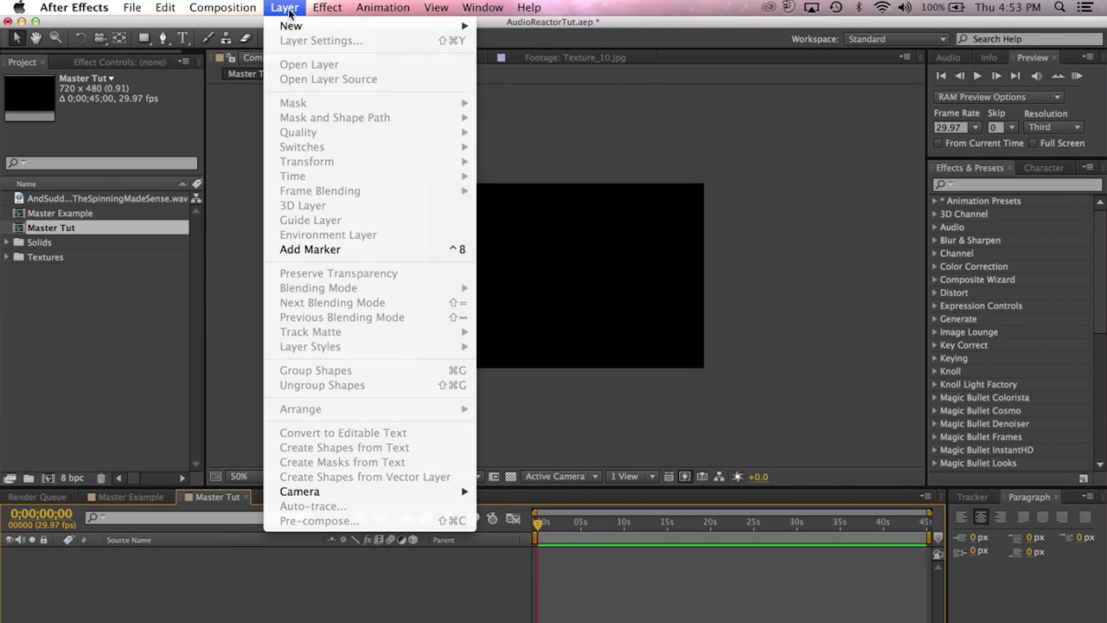
mouse_move(291, 27)
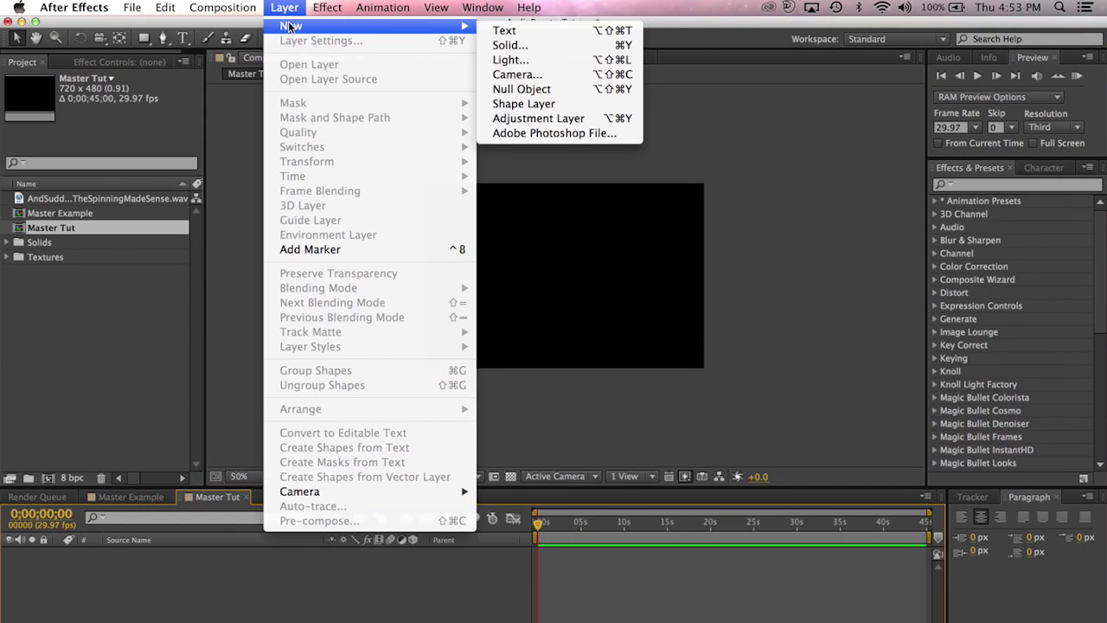
left_click(556, 44)
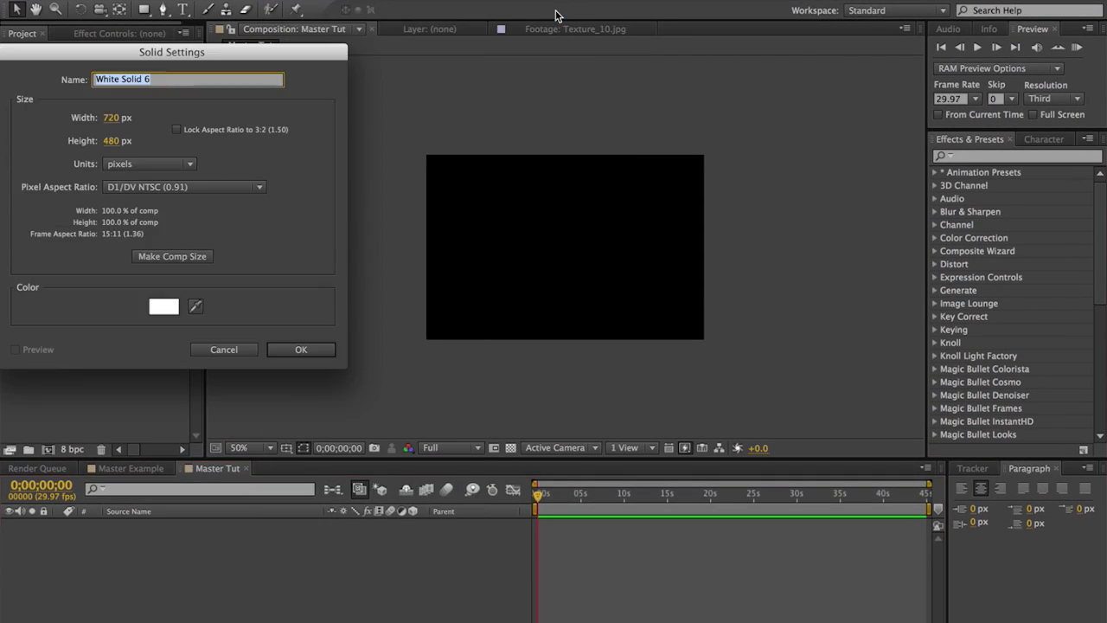
left_click(159, 309)
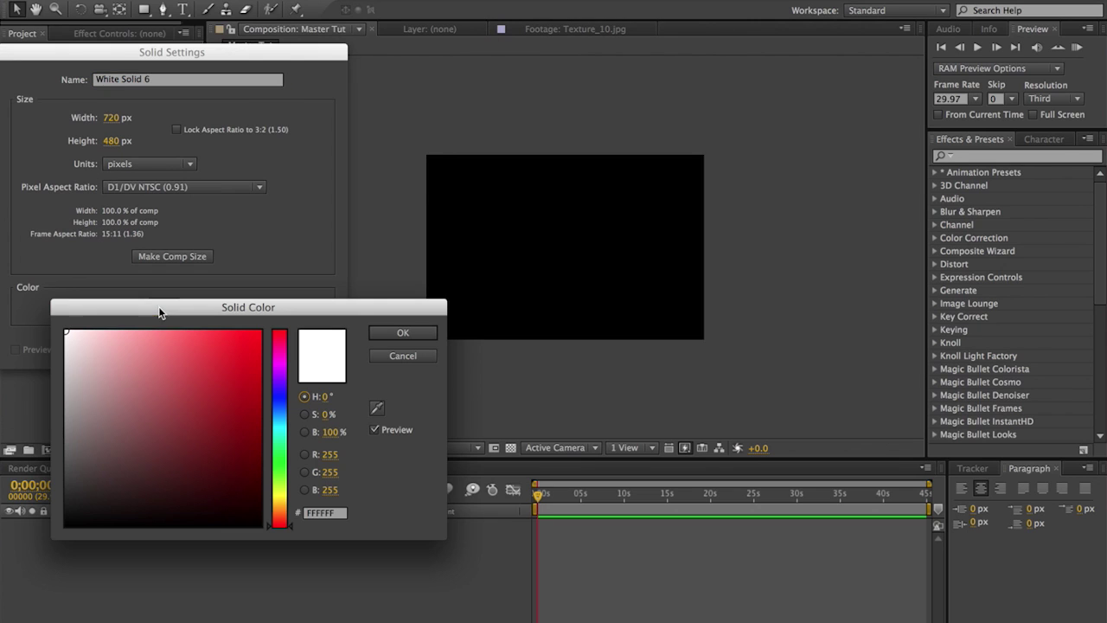
left_click_drag(237, 450, 245, 465)
left_click(403, 333)
left_click(178, 79)
key("super+a")
type("BG")
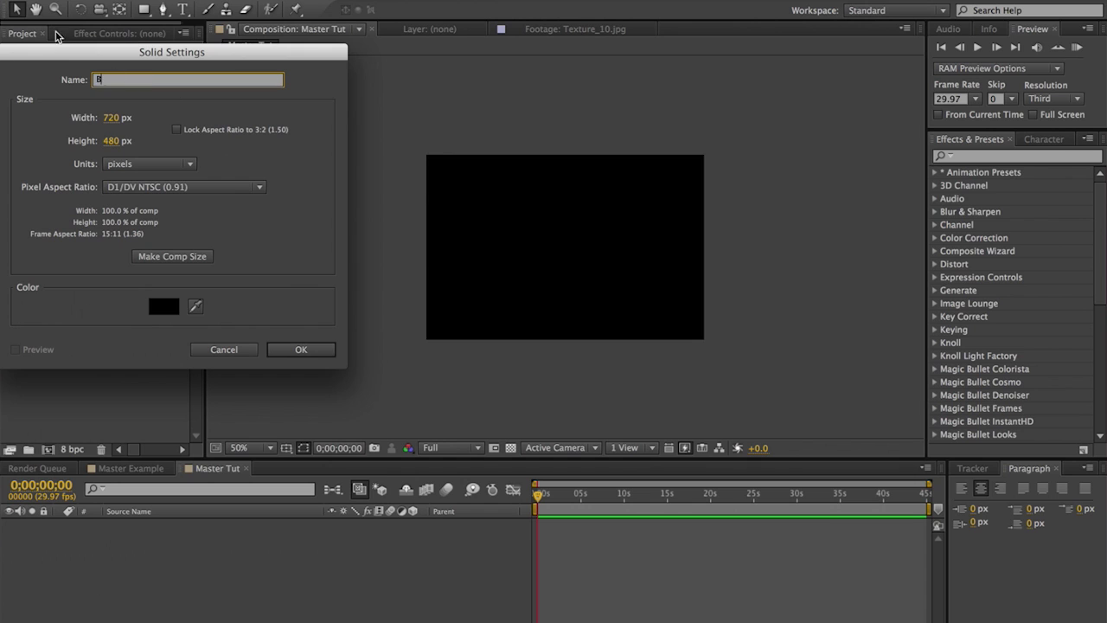
left_click(317, 350)
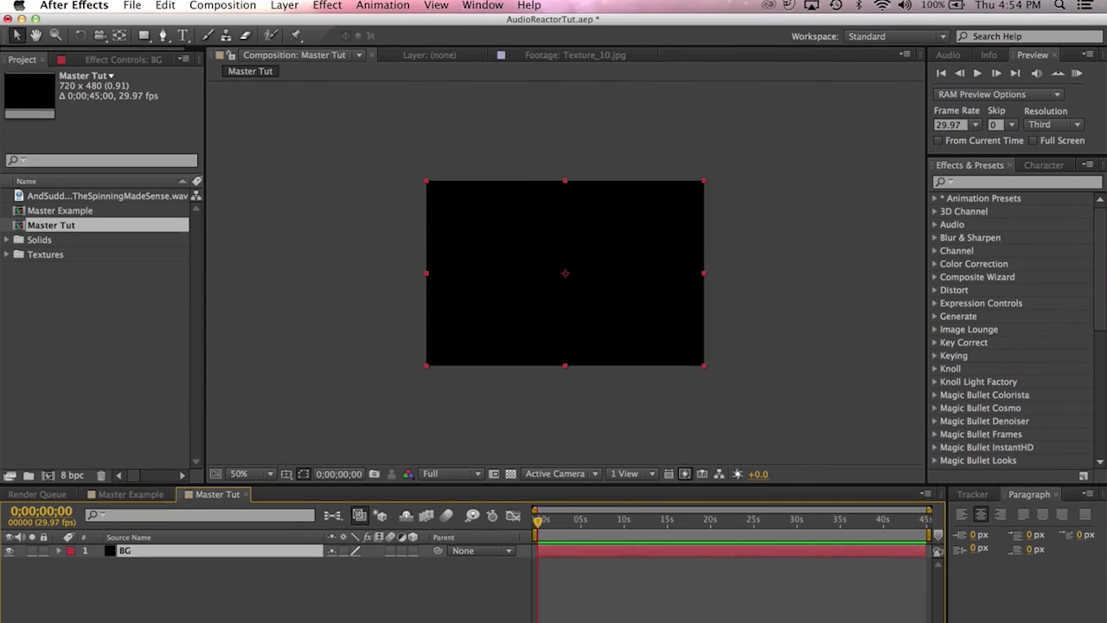
Apply the Ramp effect to the BG layer and set its shape to Radial Ramp
left_click(327, 4)
mouse_move(370, 199)
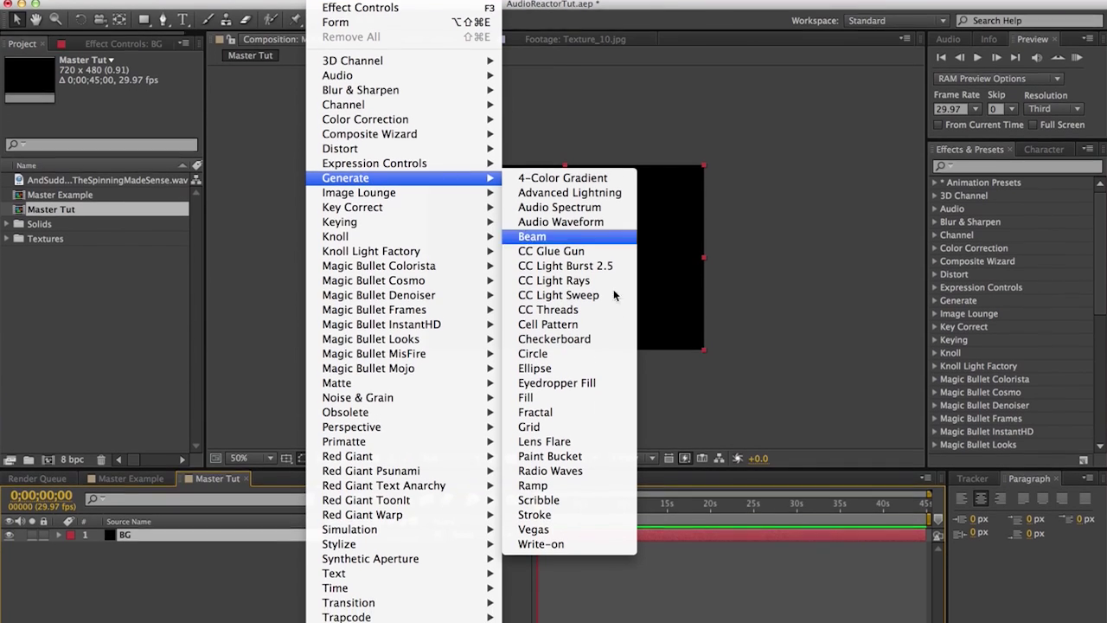
left_click(576, 481)
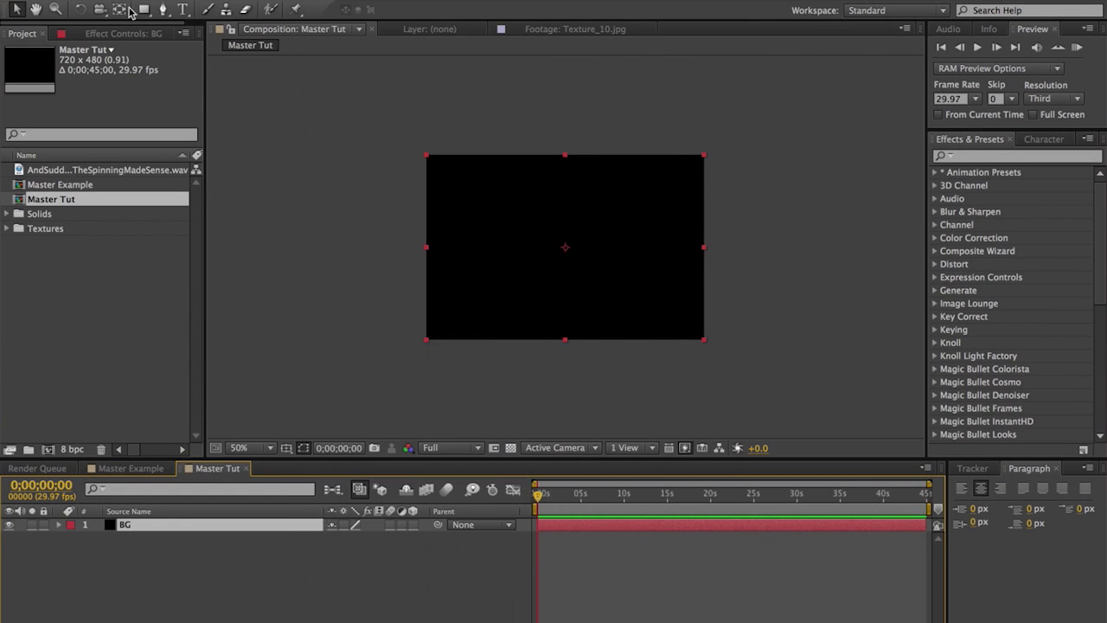
left_click(163, 130)
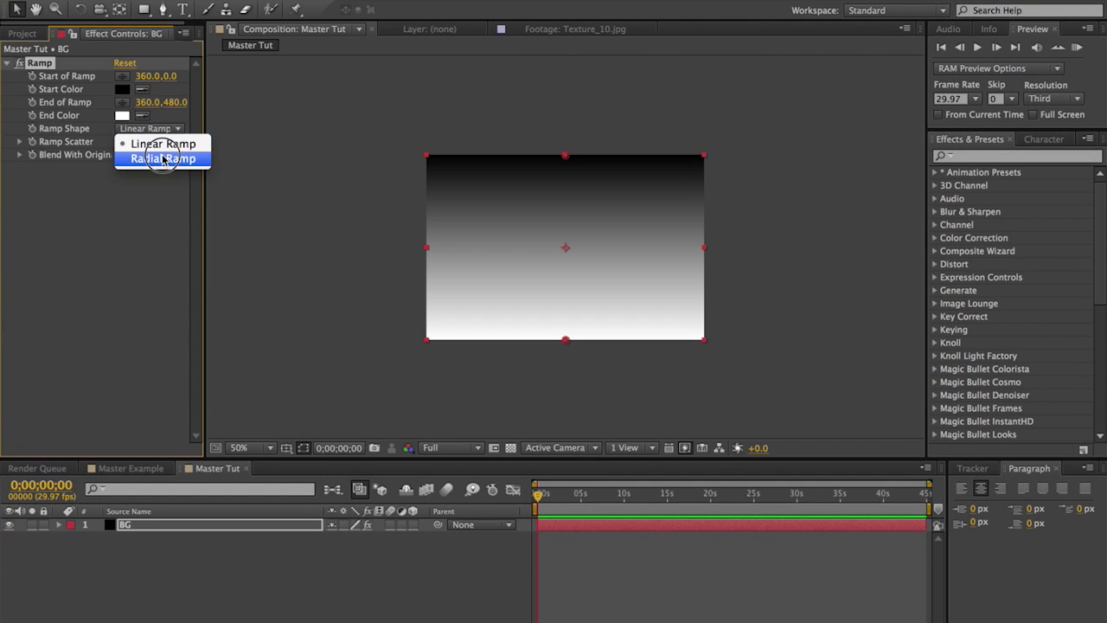
left_click(162, 159)
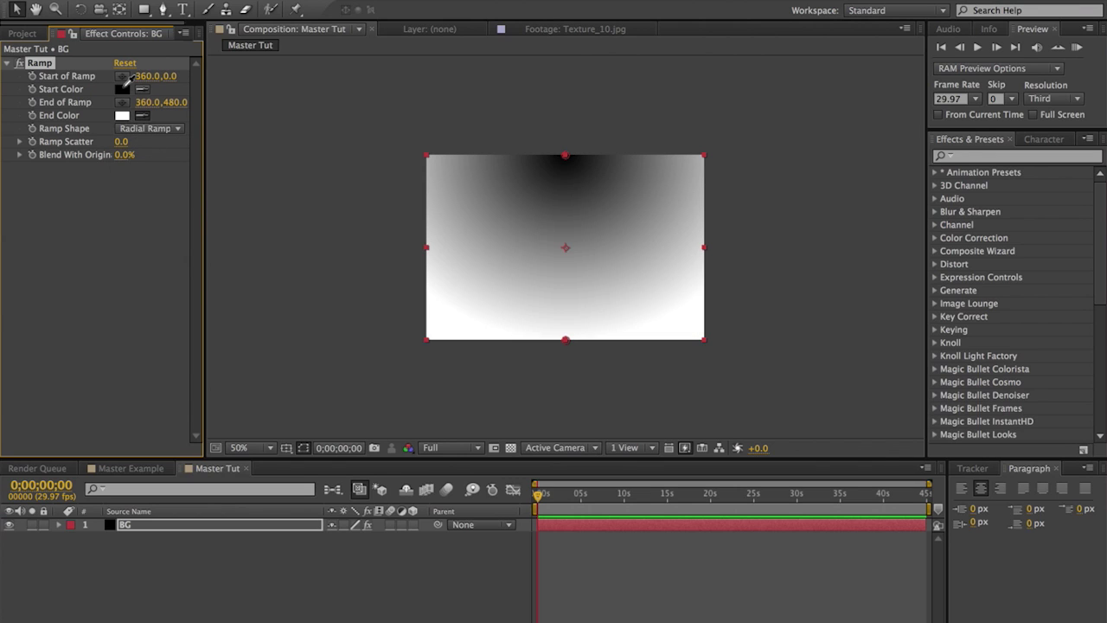
Set the ramp's end color to black and its start color to dark blue (003481)
left_click(125, 87)
left_click(122, 89)
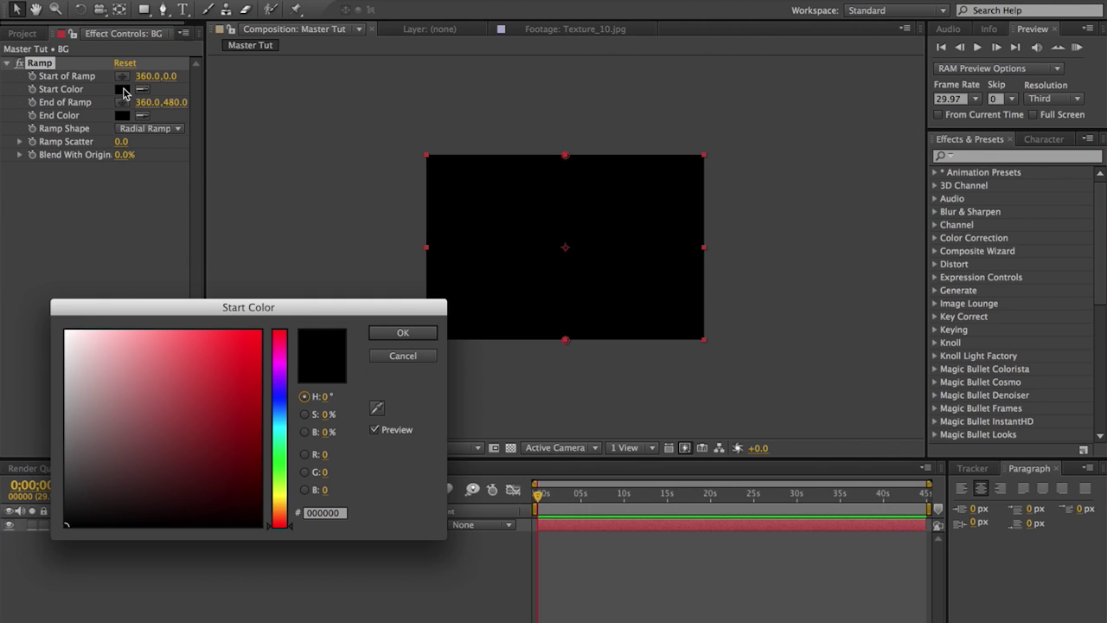
left_click(281, 400)
left_click_drag(242, 370, 285, 432)
left_click(279, 410)
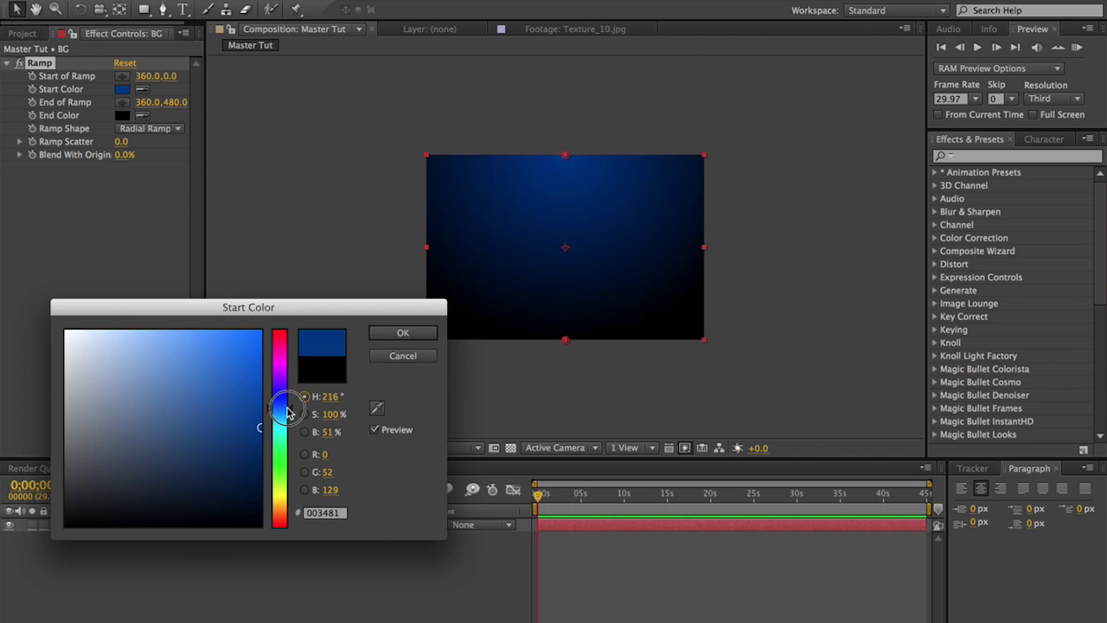
left_click(401, 334)
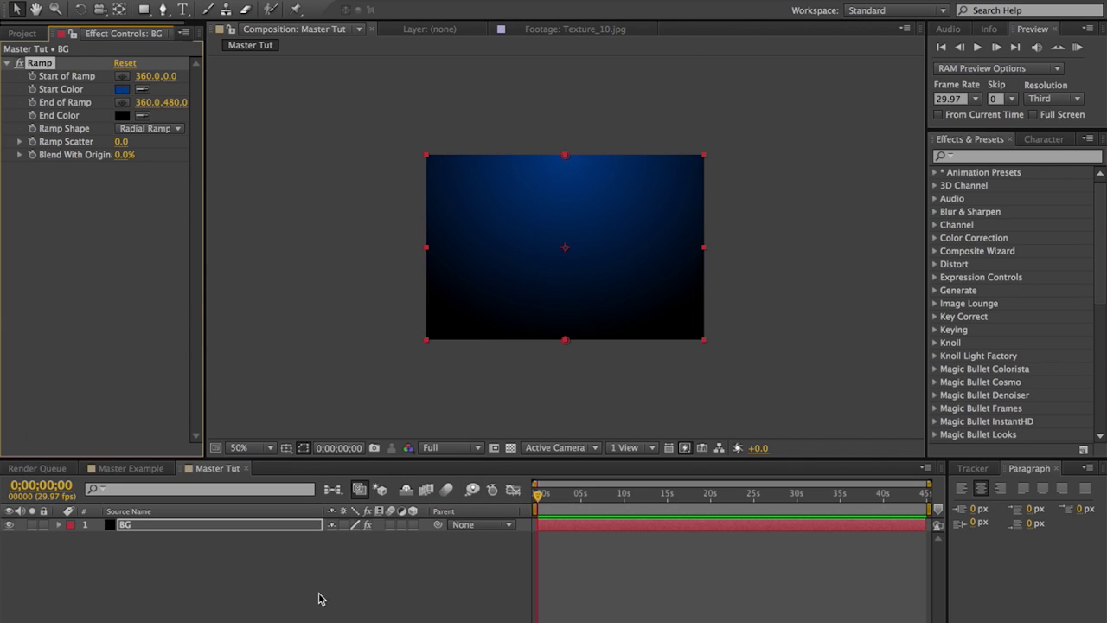
Add a second black solid layer named "Trapcode Form" above the BG layer
left_click(285, 7)
mouse_move(409, 27)
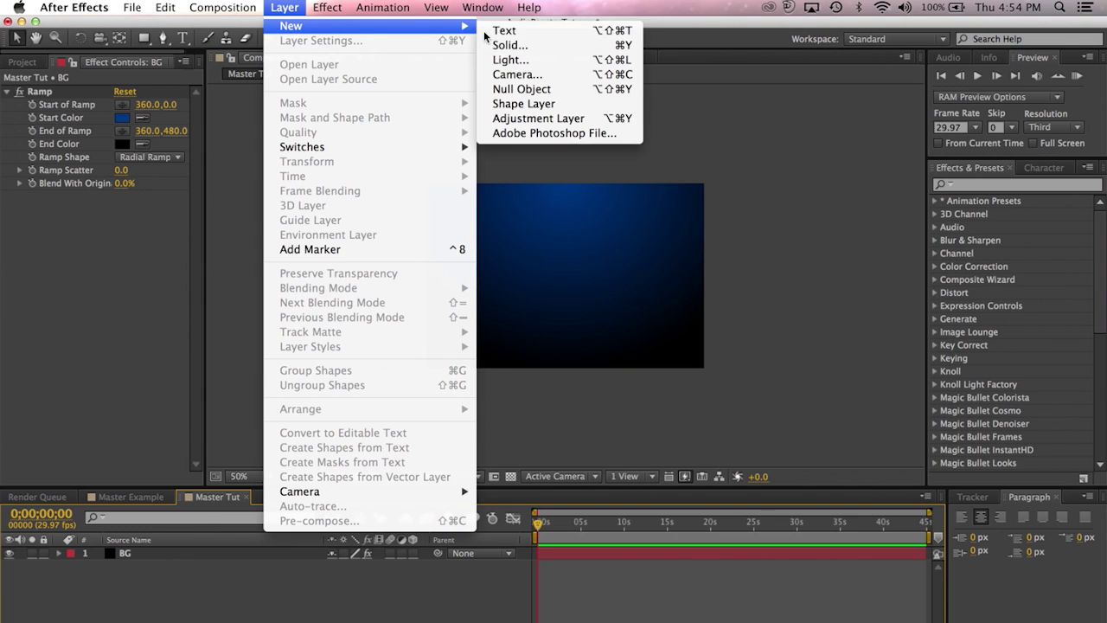
left_click(551, 44)
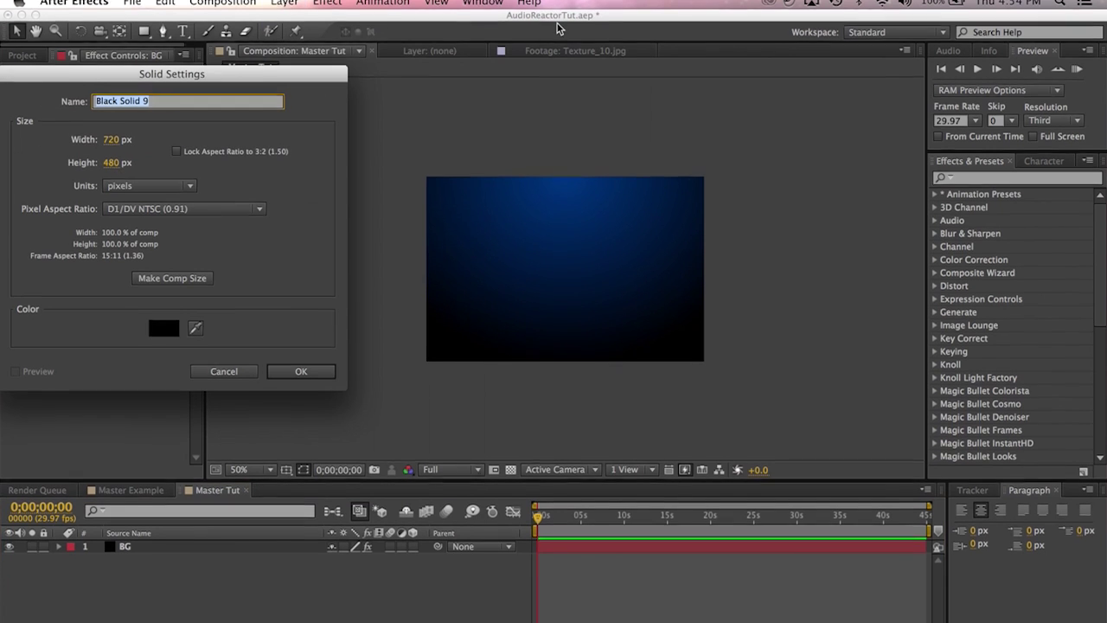
type("Trapcode F")
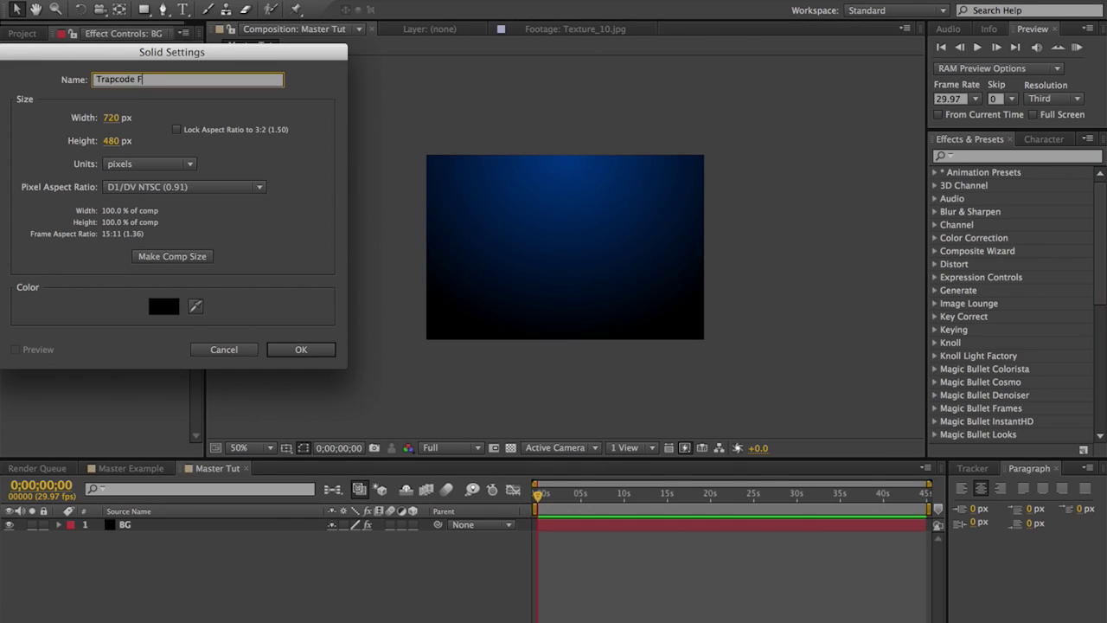
key("Return")
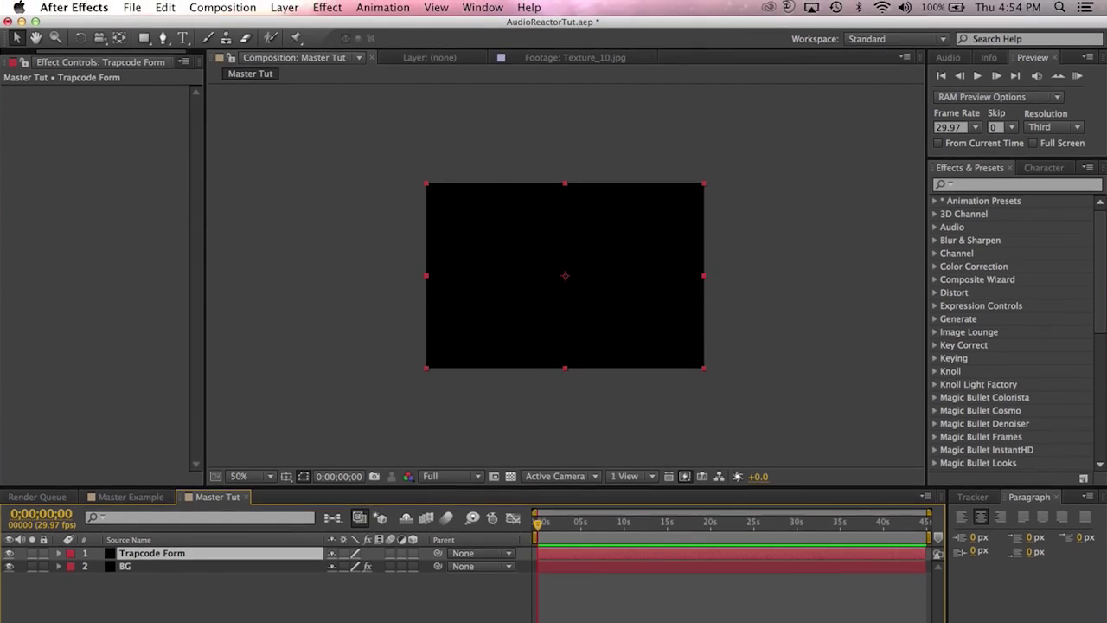
Apply the Trapcode Form effect to the Trapcode Form layer
left_click(326, 9)
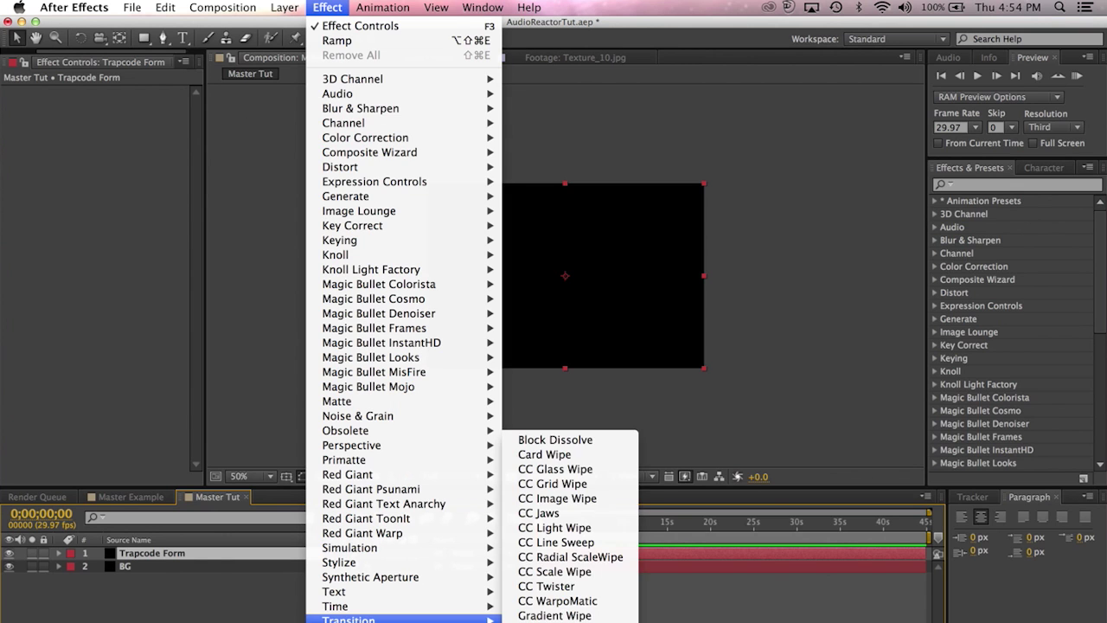
mouse_move(363, 622)
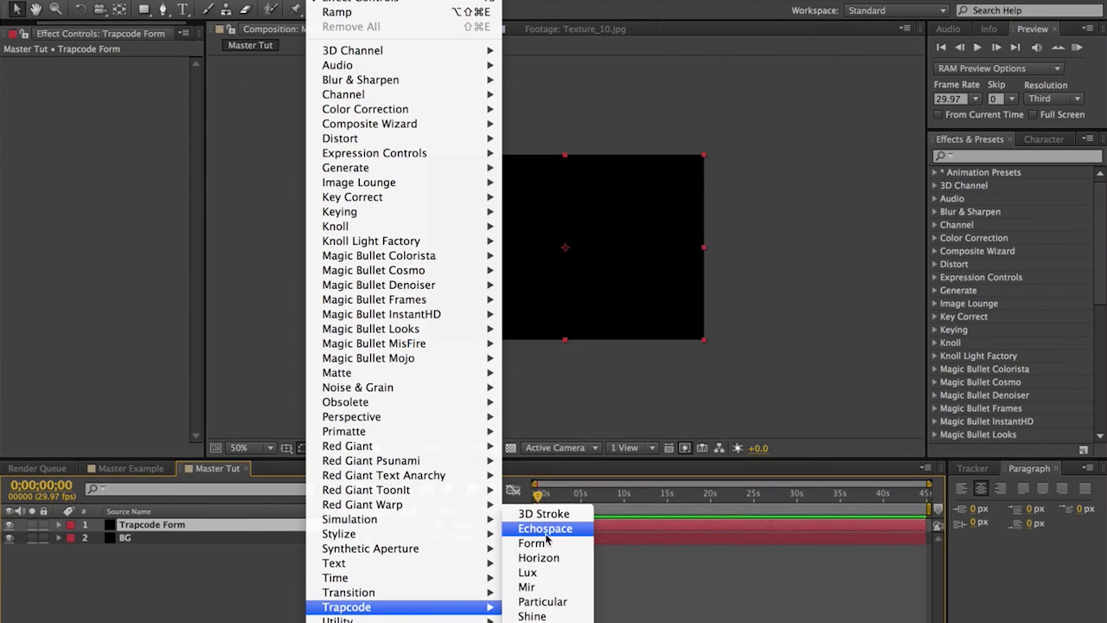
left_click(536, 542)
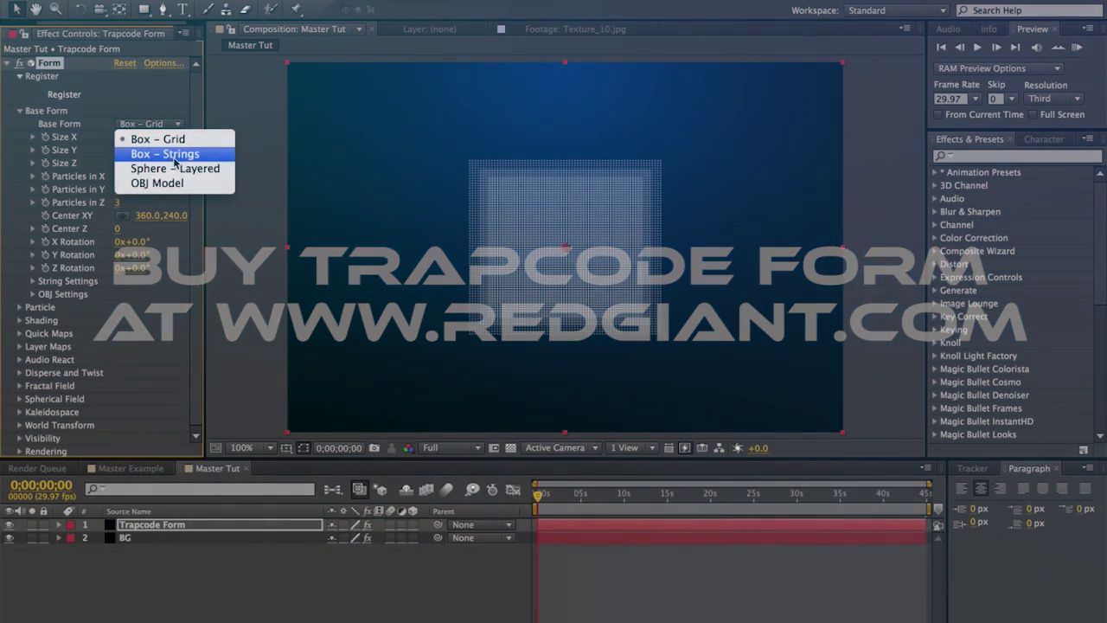
Set Form's base form to Box - Strings with Strings in Z at 1
left_click(164, 153)
left_click(119, 203)
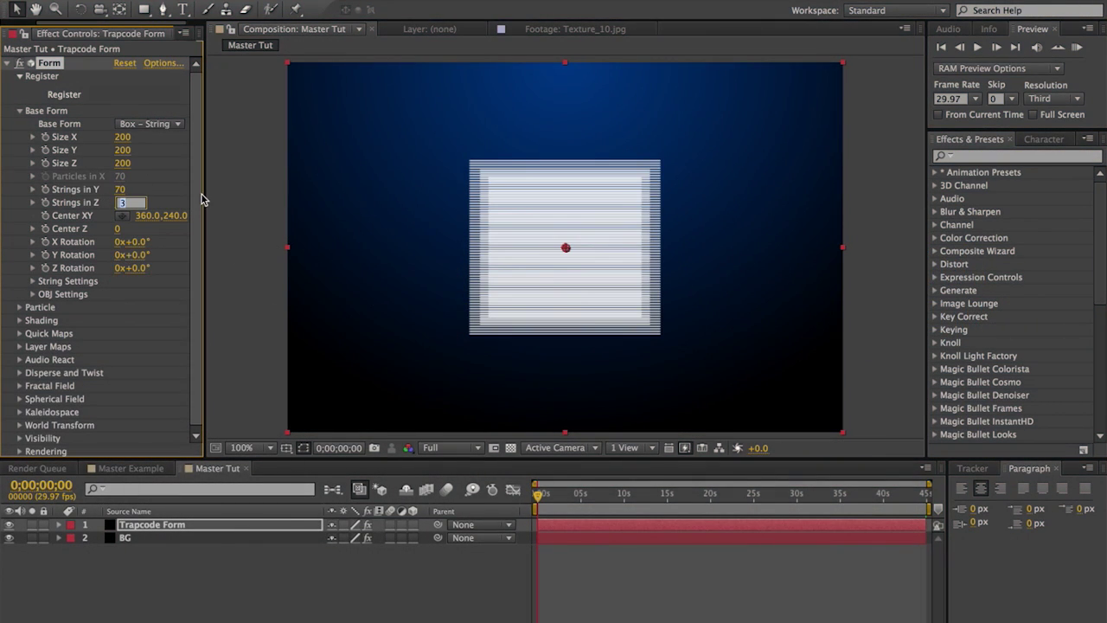
key("Return")
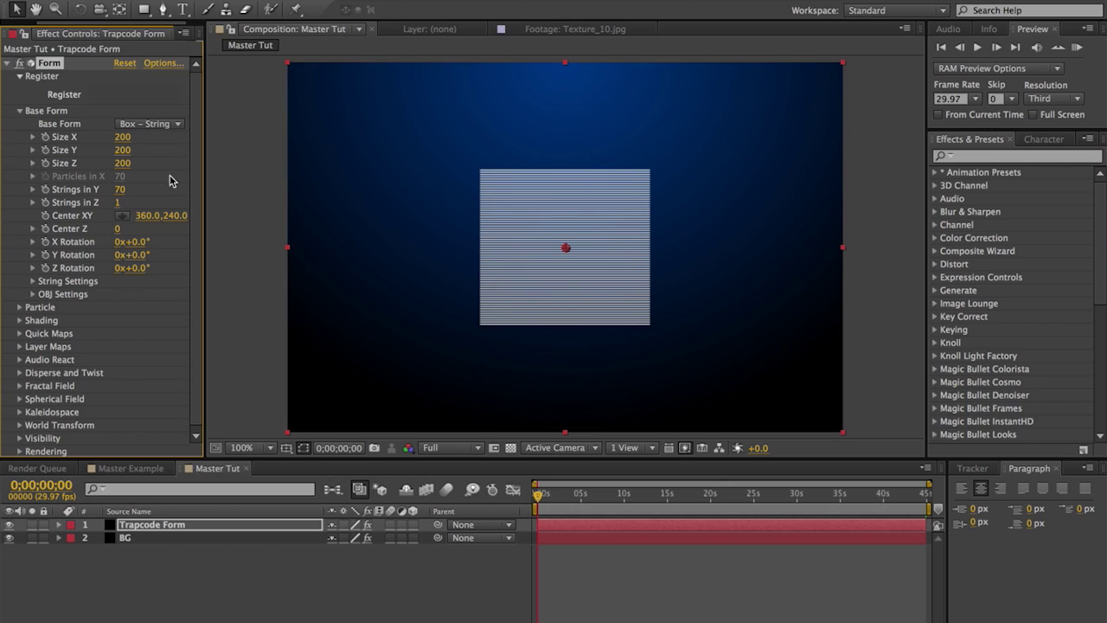
left_click(123, 138)
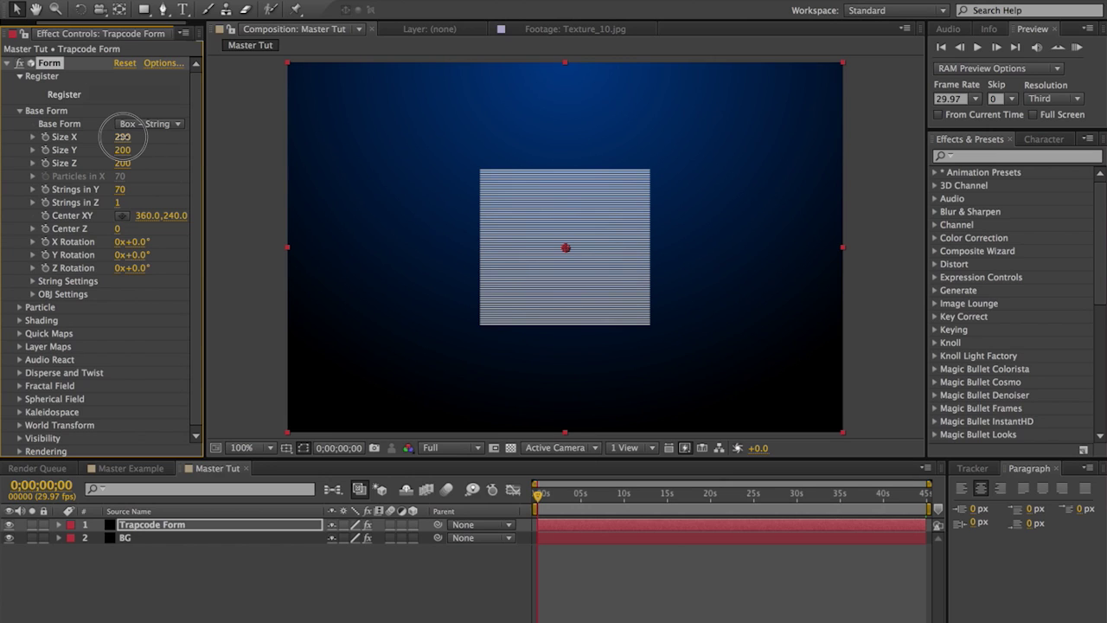
key("Return")
left_click(119, 203)
key("Return")
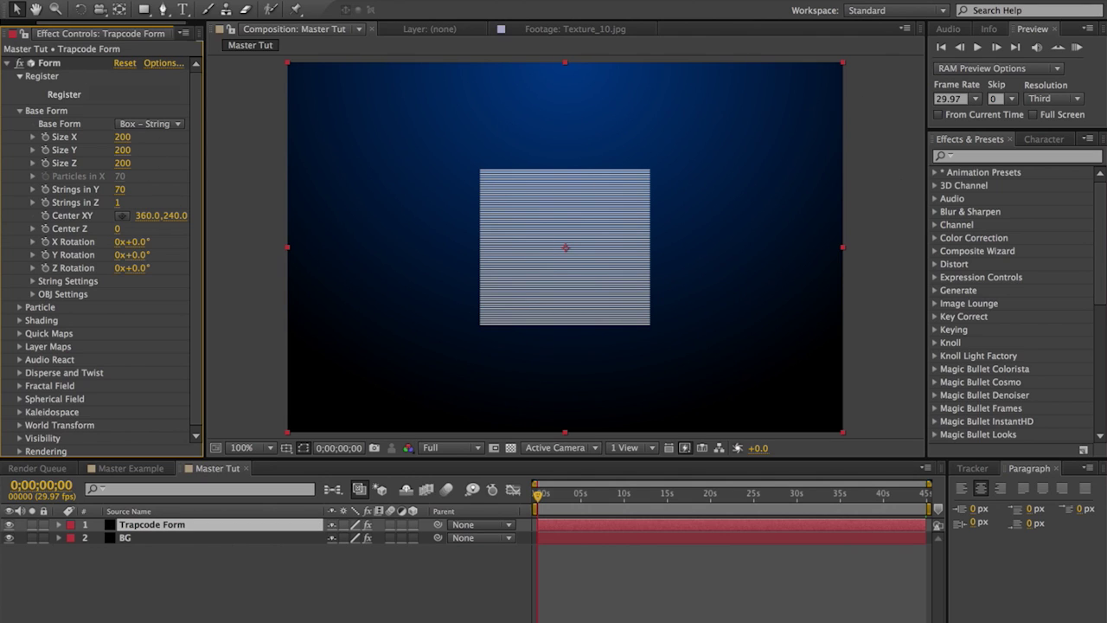
Add a two-node camera layer with the 35mm preset to the composition
left_click(285, 9)
mouse_move(291, 27)
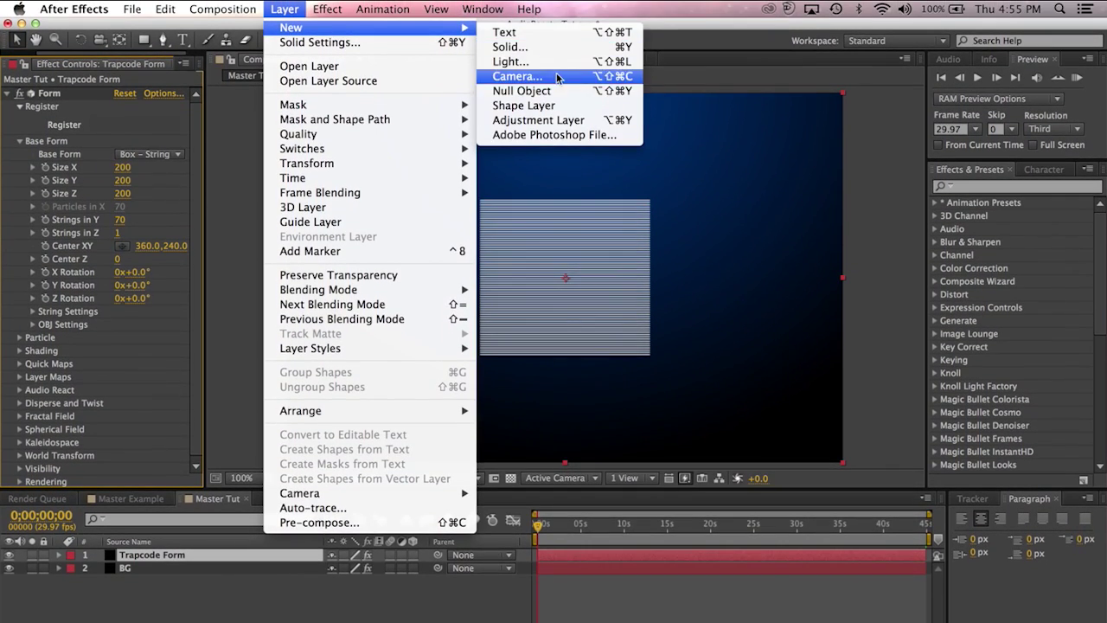
left_click(558, 78)
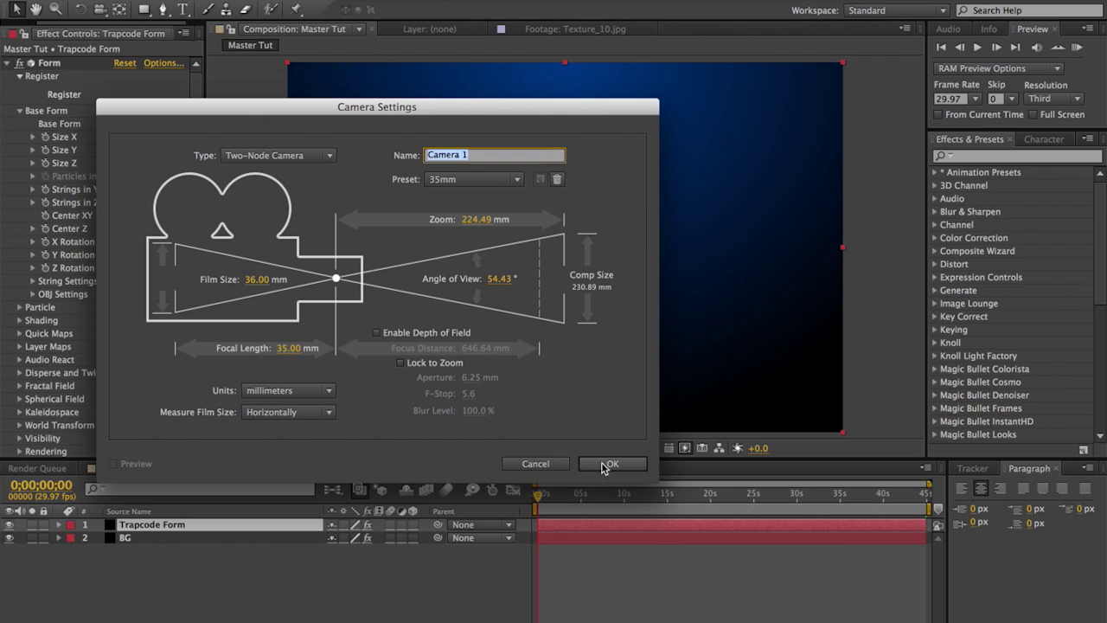
left_click(606, 486)
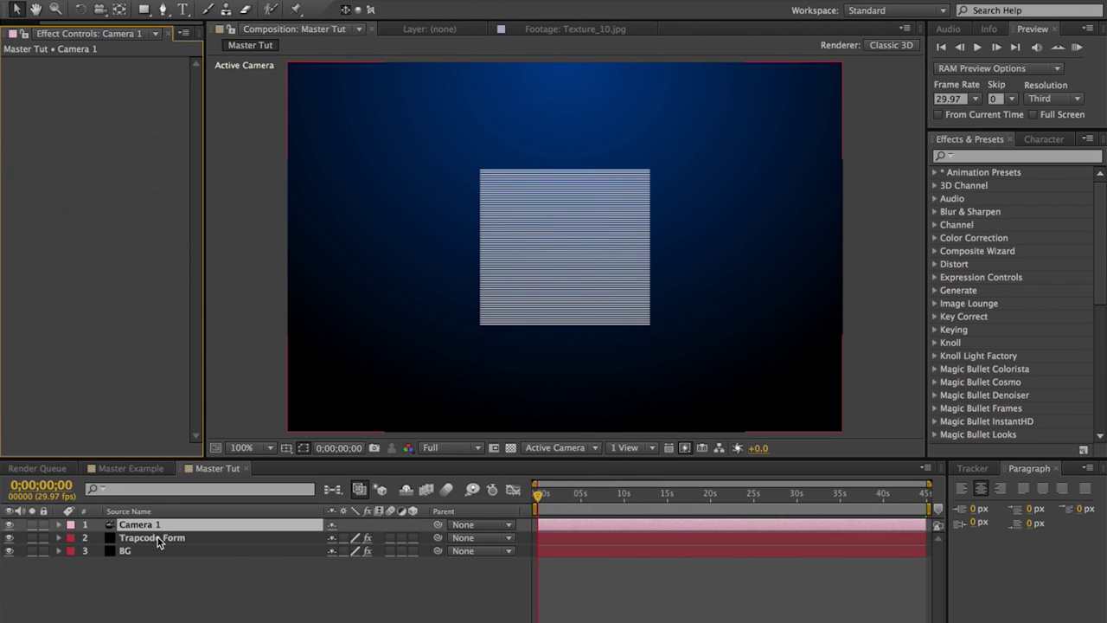
On the Trapcode Form layer, set the base form's Size X to 700 and Size Y to 520, and the string Density to 53
left_click(159, 538)
left_click_drag(123, 136, 145, 150)
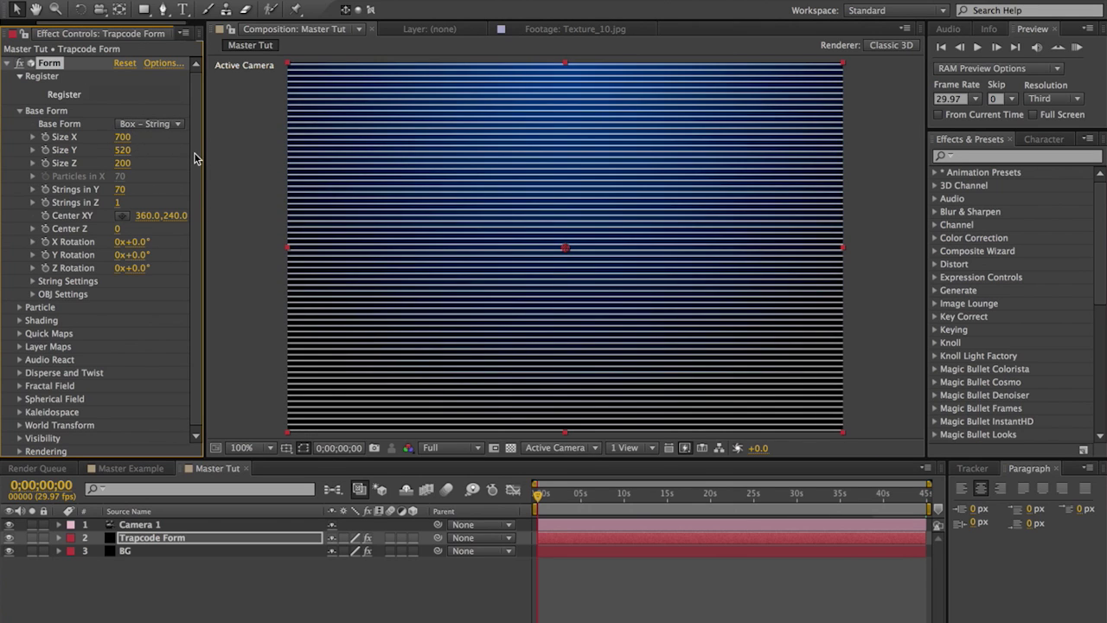
left_click(33, 281)
left_click_drag(118, 295, 149, 288)
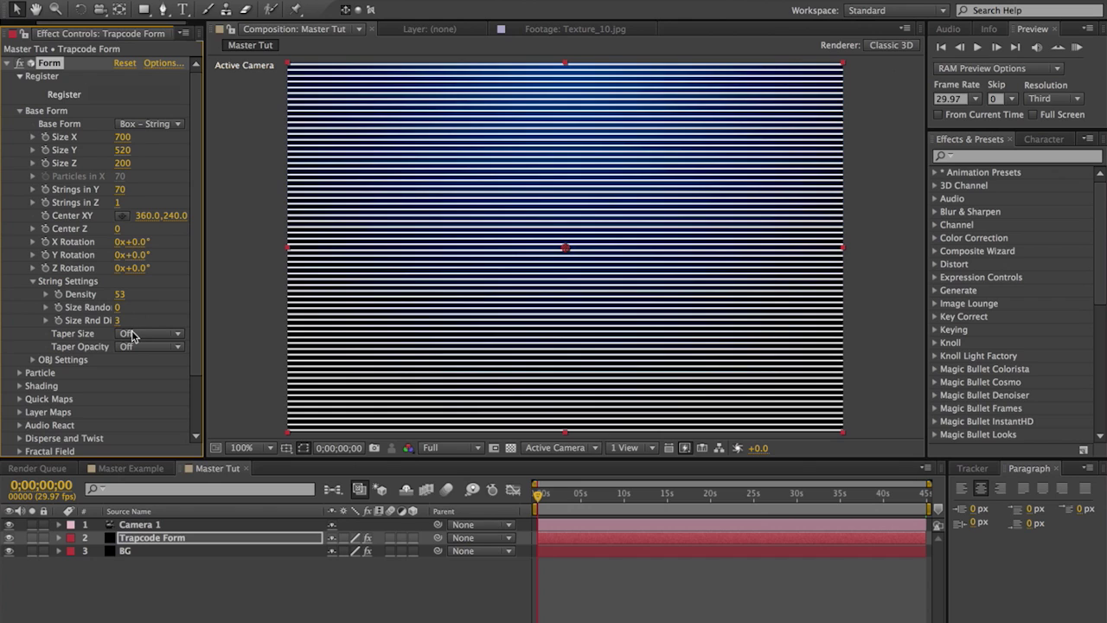
Set both Taper Size and Taper Opacity to Smooth in Form's string settings
left_click(130, 334)
left_click(142, 363)
left_click(152, 347)
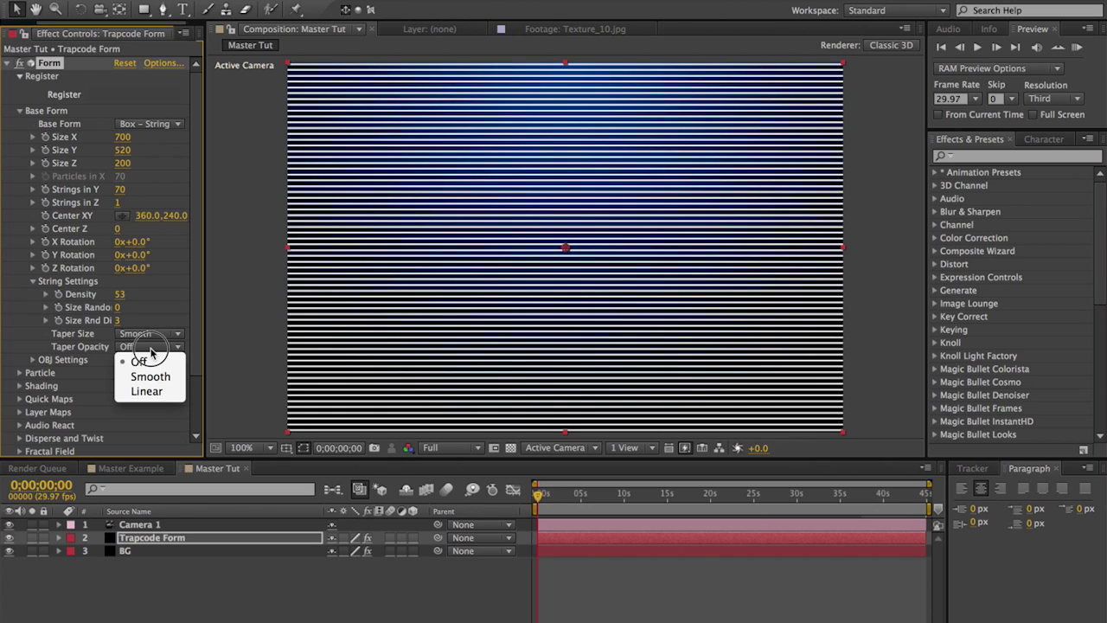
left_click(154, 384)
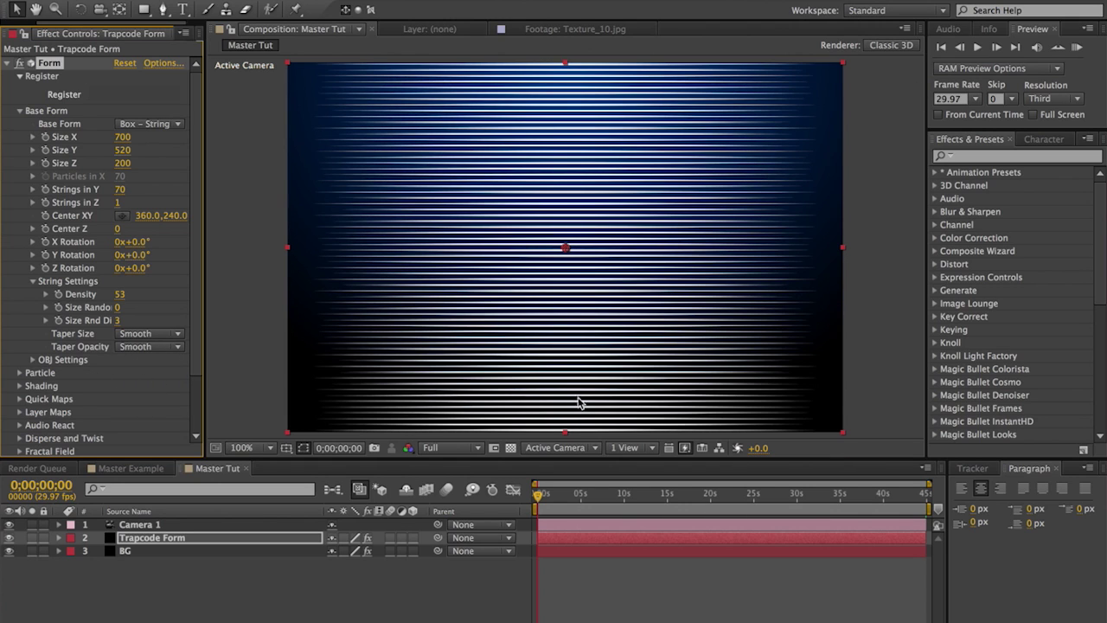
Add the audio file AndSuddenlyTheSpinningMadeSense.wav to the Master Tut composition as the bottom layer
scroll(194, 134, "down", 1)
scroll(173, 132, "up", 1)
left_click_drag(192, 114, 205, 185)
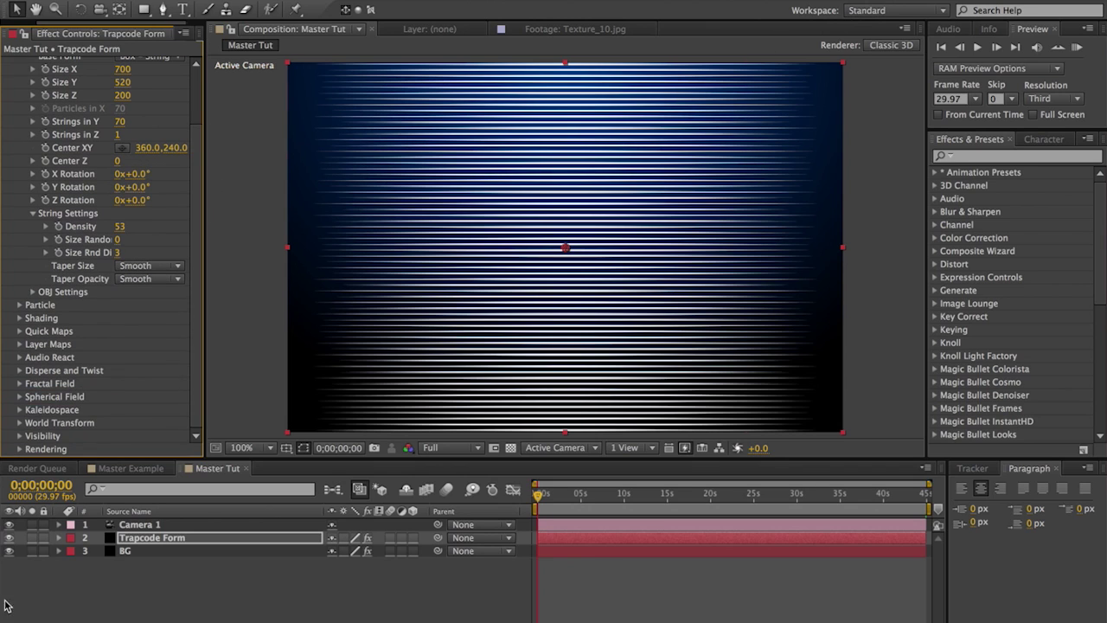
left_click(19, 357)
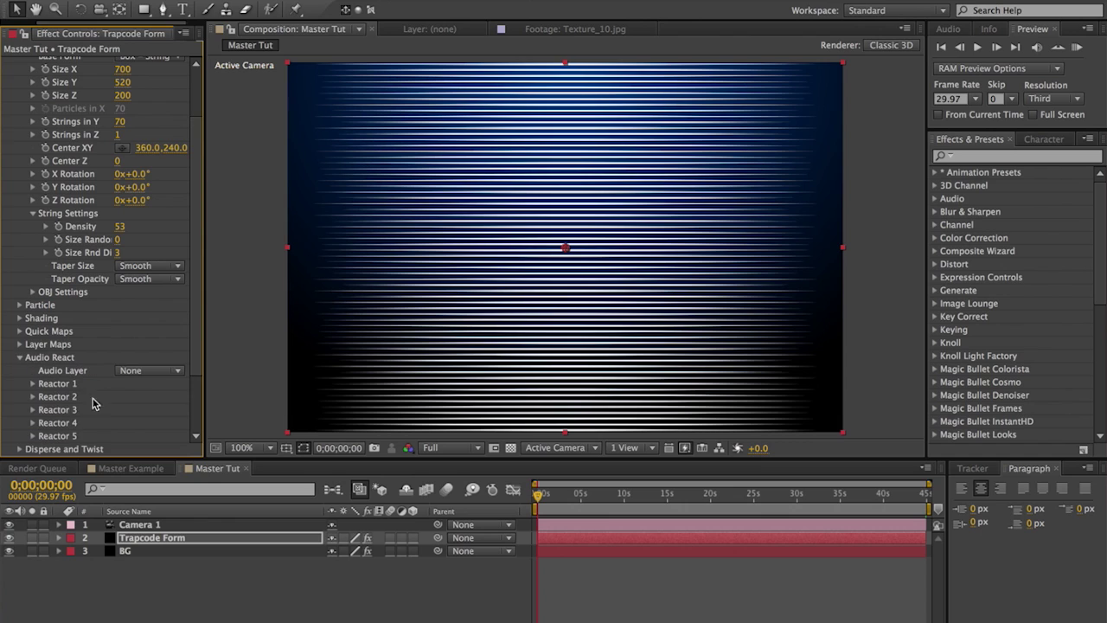
left_click_drag(75, 38, 6, 34)
left_click(6, 35)
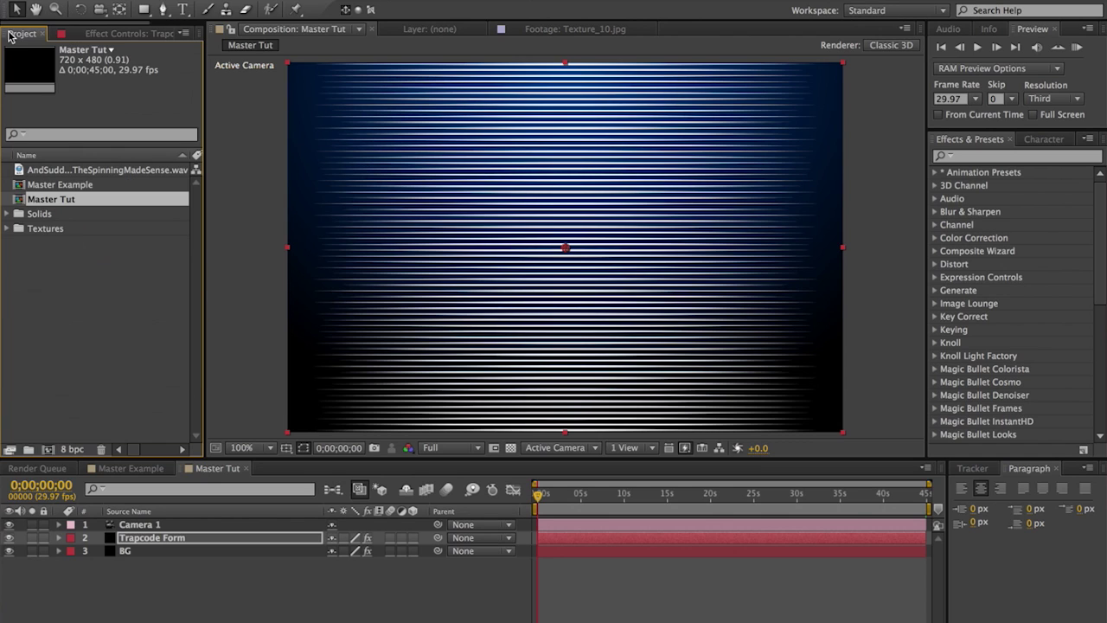
left_click(79, 170)
left_click_drag(208, 574, 204, 580)
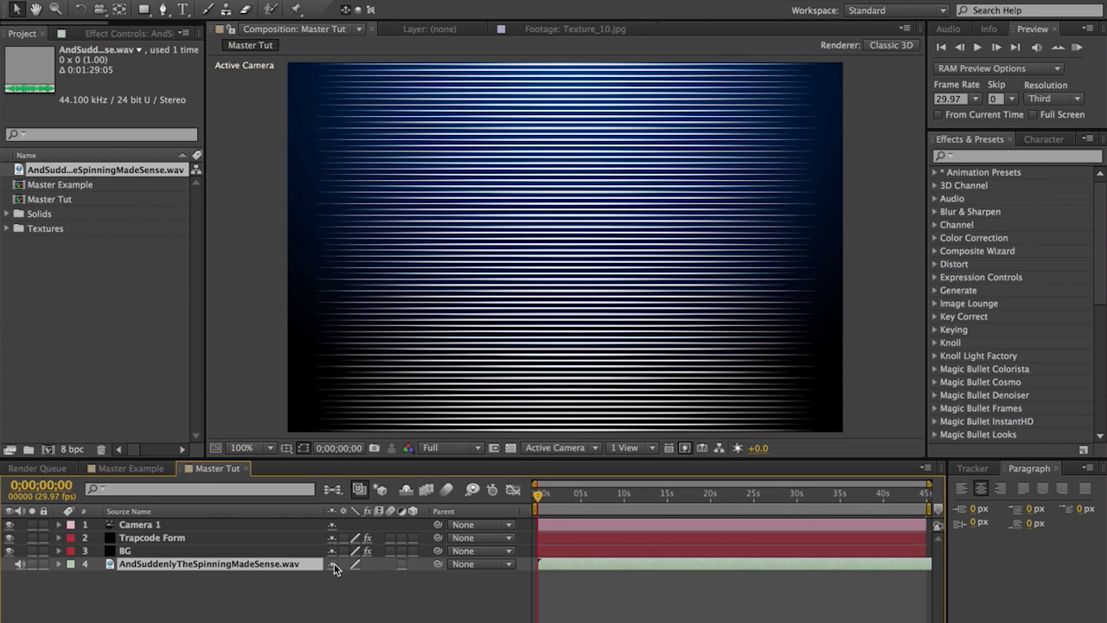
left_click_drag(898, 569, 534, 569)
On the Trapcode Form layer, set Audio React's audio layer to AndSuddenlyTheSpinningMadeSense.wav
left_click(156, 539)
left_click(112, 35)
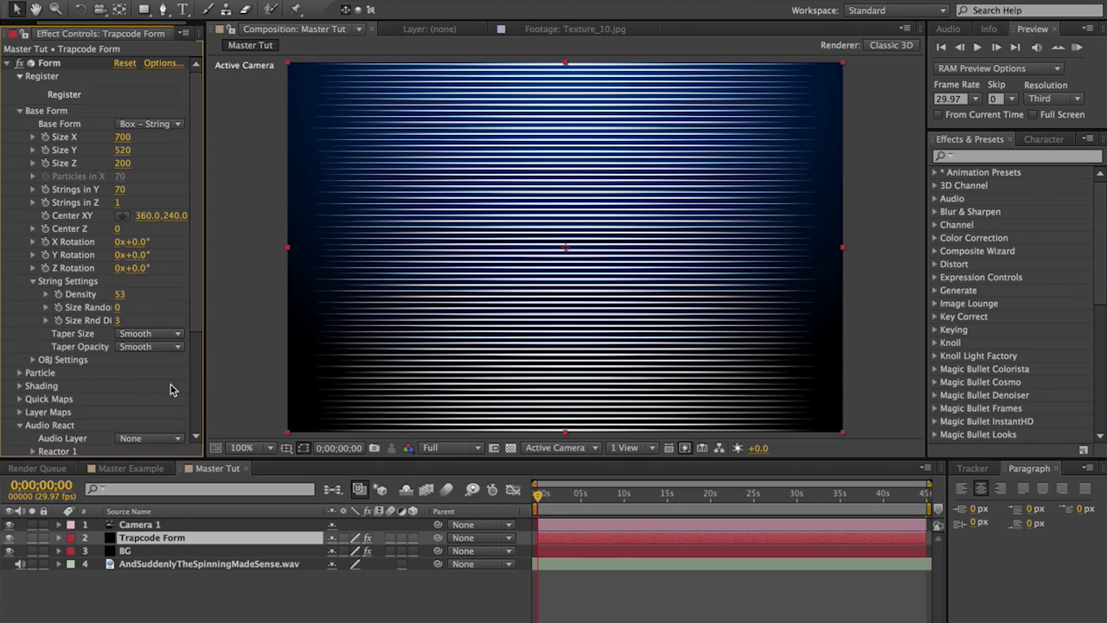
left_click_drag(193, 248, 199, 335)
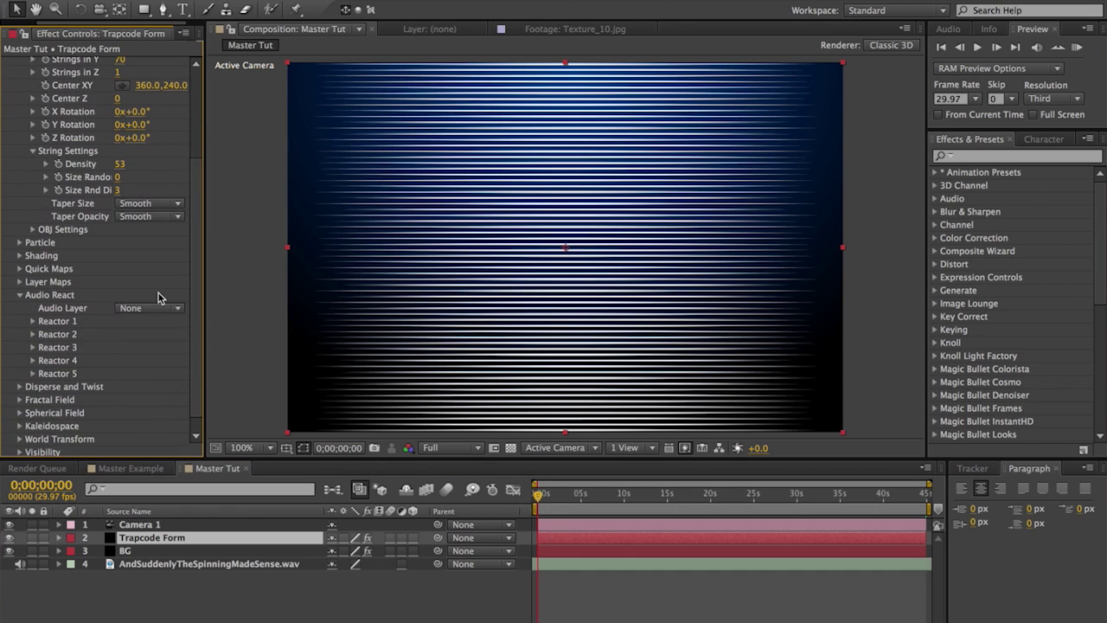
left_click(158, 310)
left_click(143, 376)
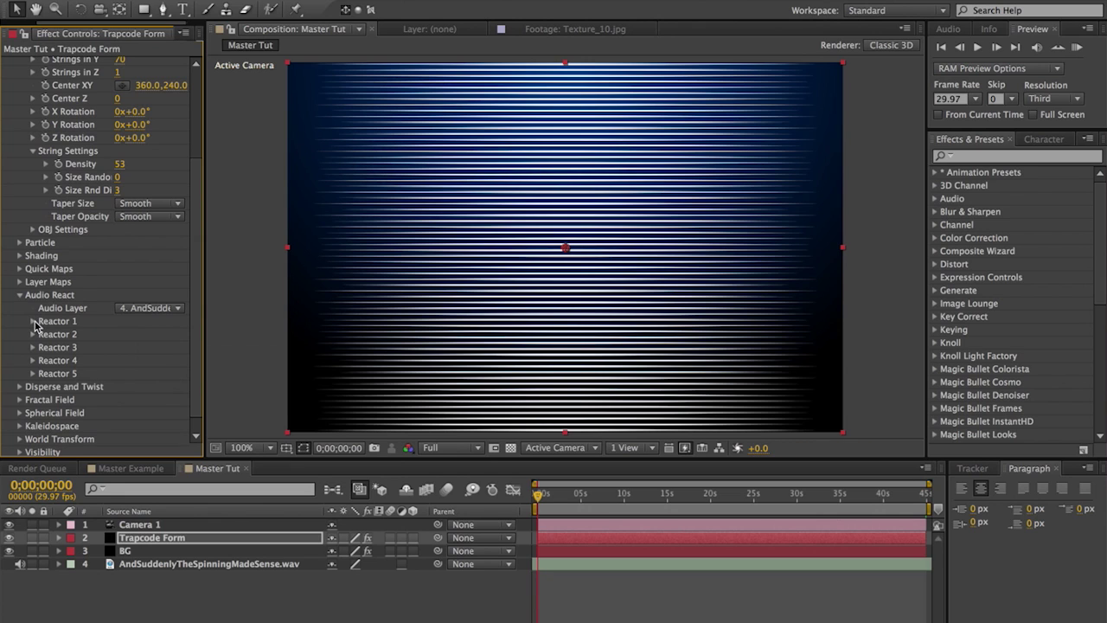
Map Audio React's Reactor 1 to Displace Z and set its Delay Max to 0.5
left_click(32, 321)
left_click_drag(198, 234, 198, 303)
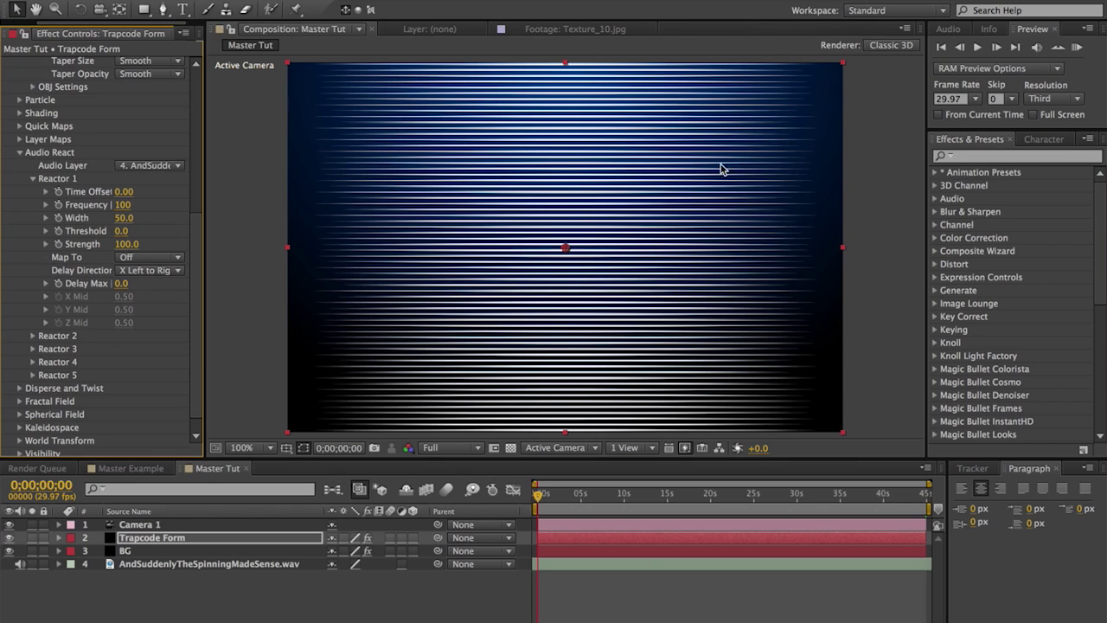
left_click(127, 205)
key("Return")
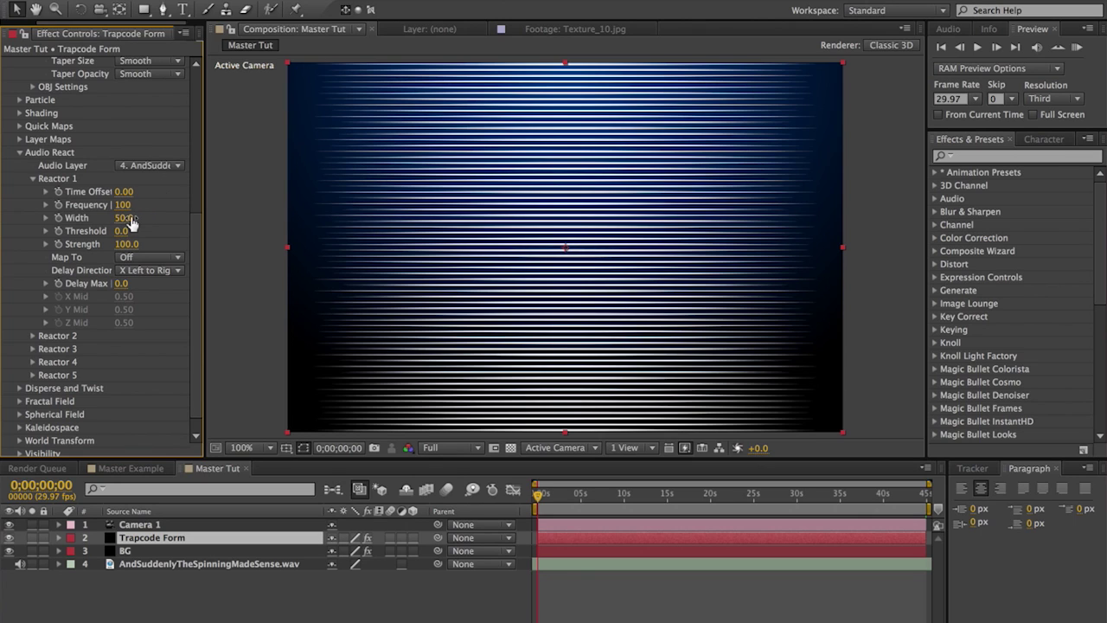
left_click(152, 258)
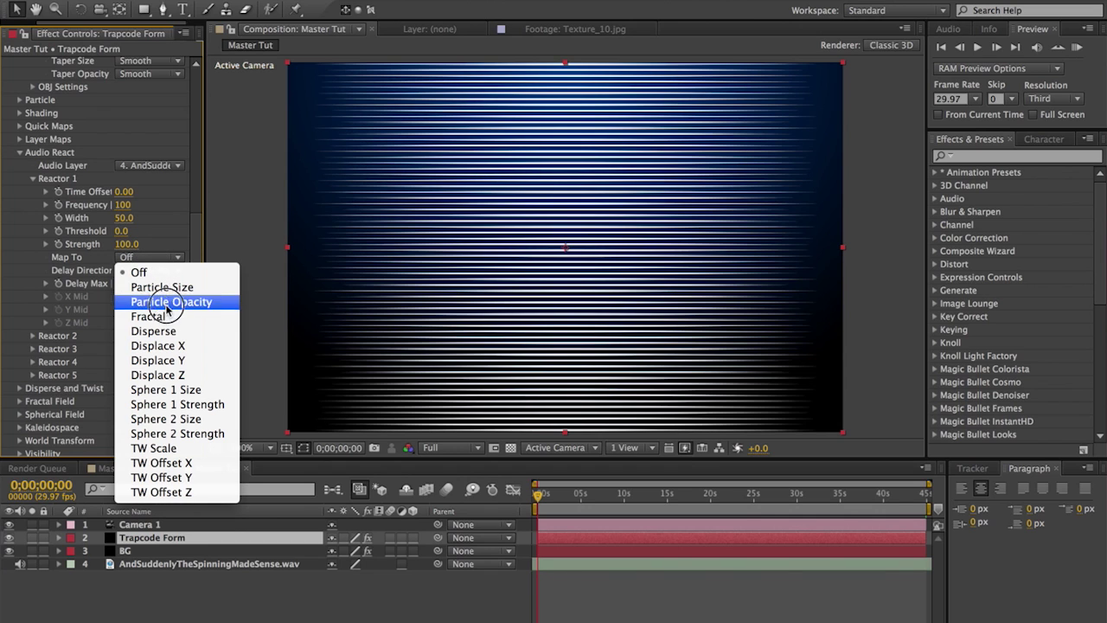
left_click(200, 381)
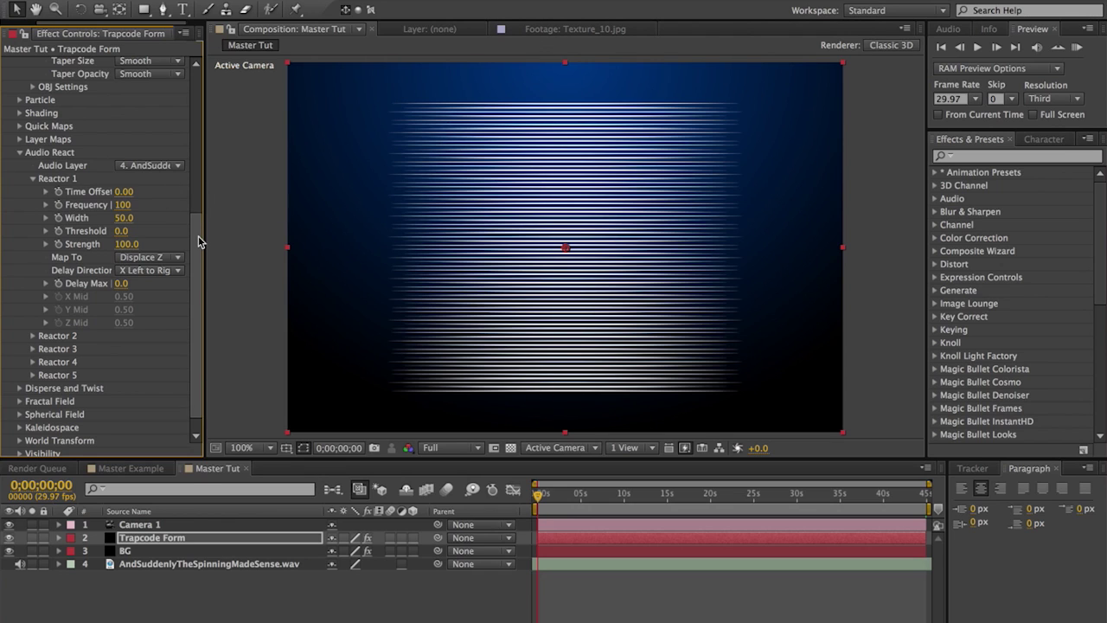
left_click(124, 291)
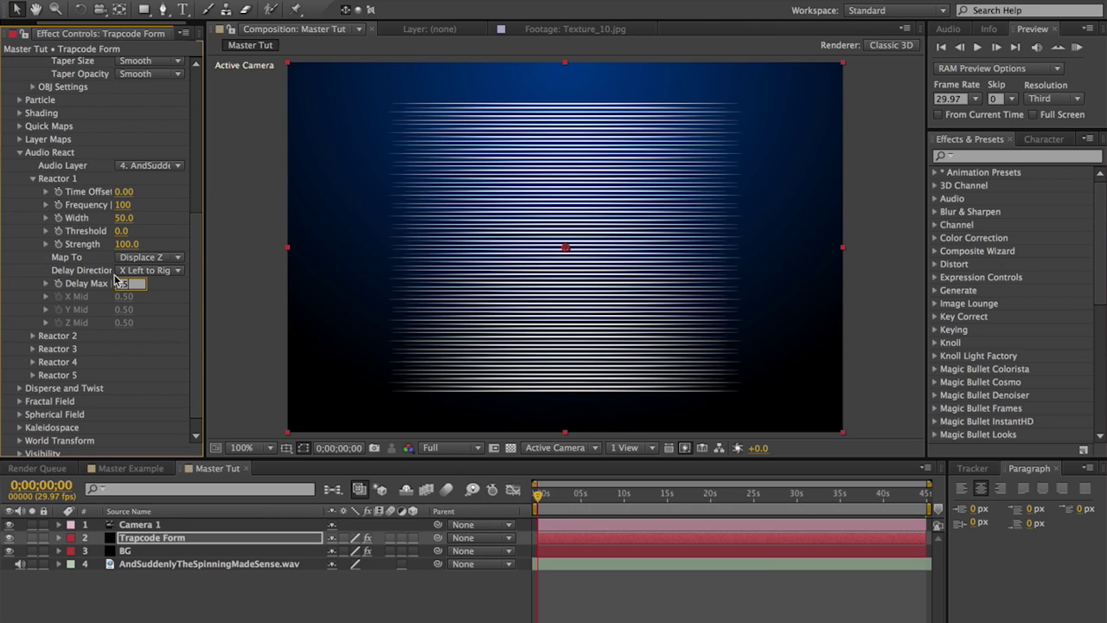
key("Return")
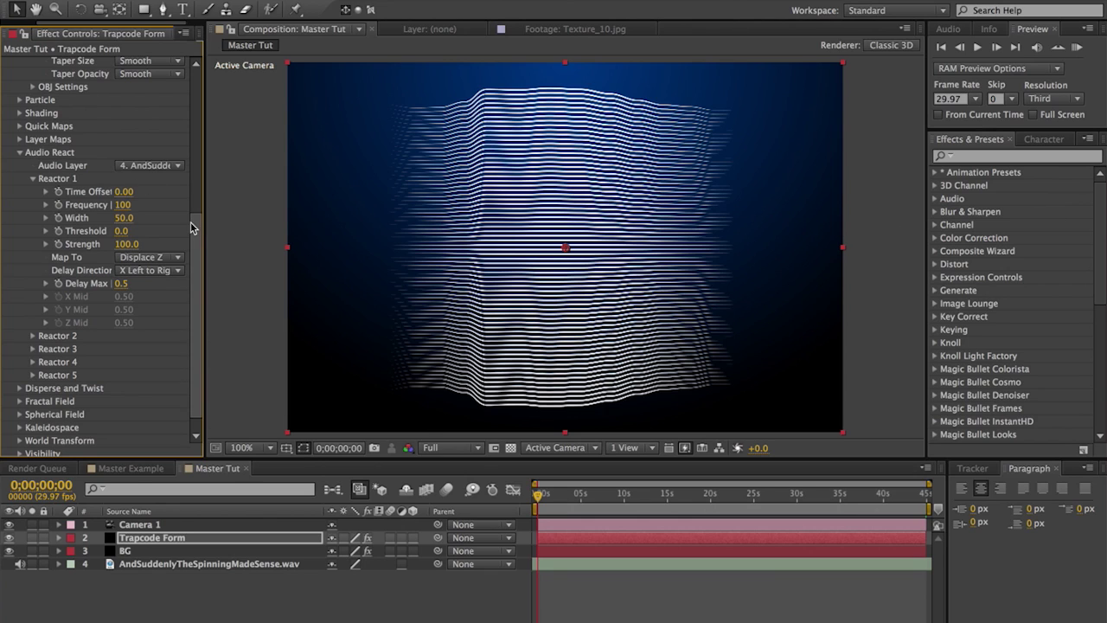
Try X Right to Left as Reactor 1's delay direction and return it to X Left to Right
left_click(158, 273)
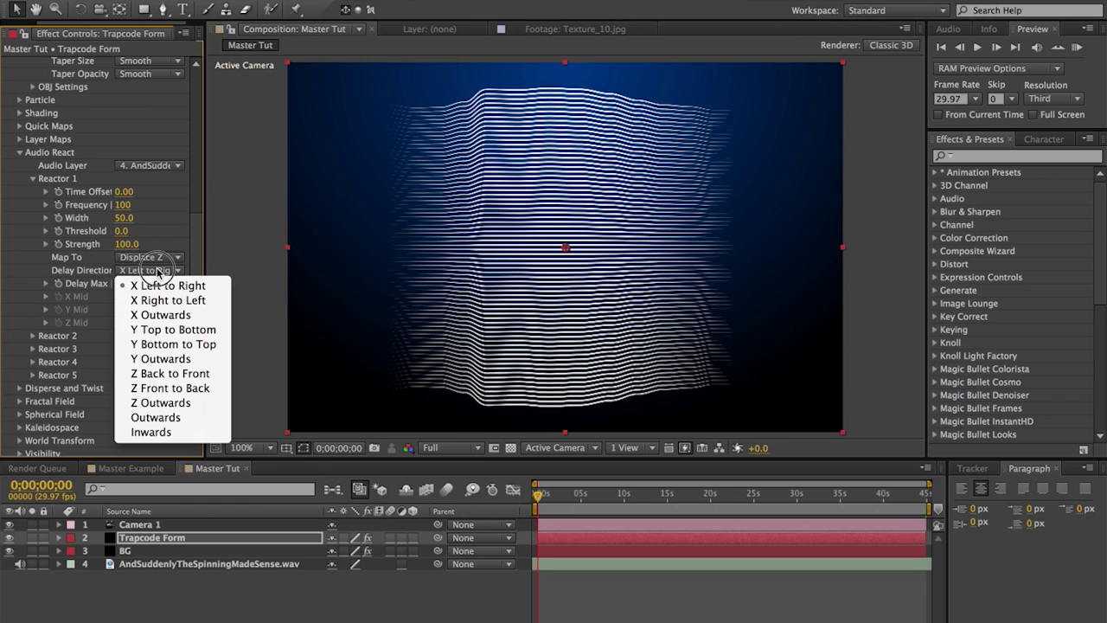
left_click(168, 300)
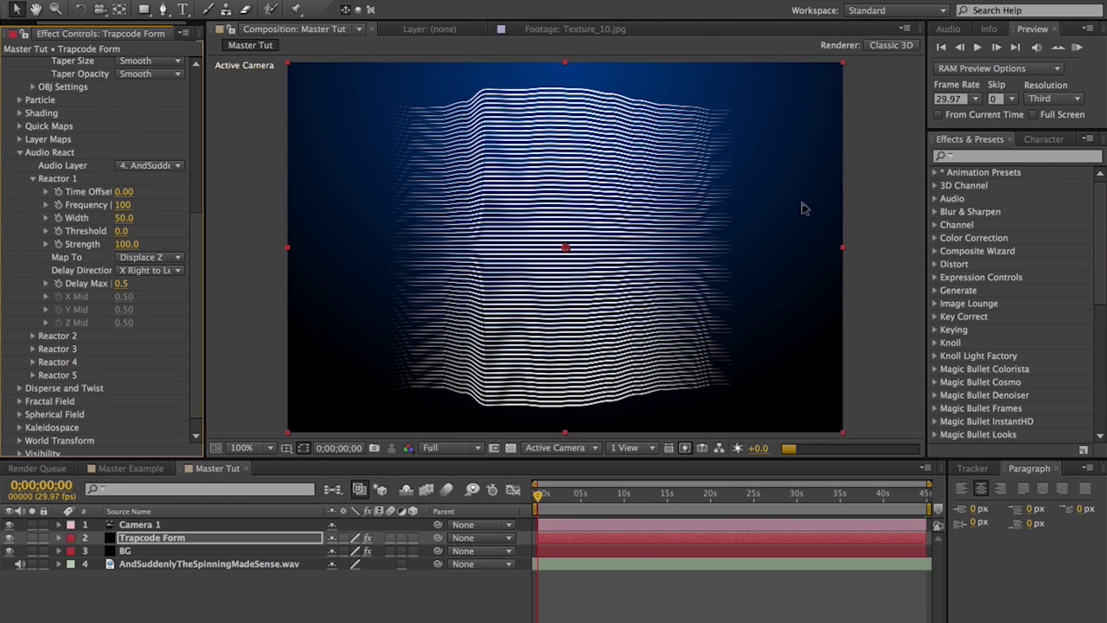
left_click(147, 271)
left_click(151, 286)
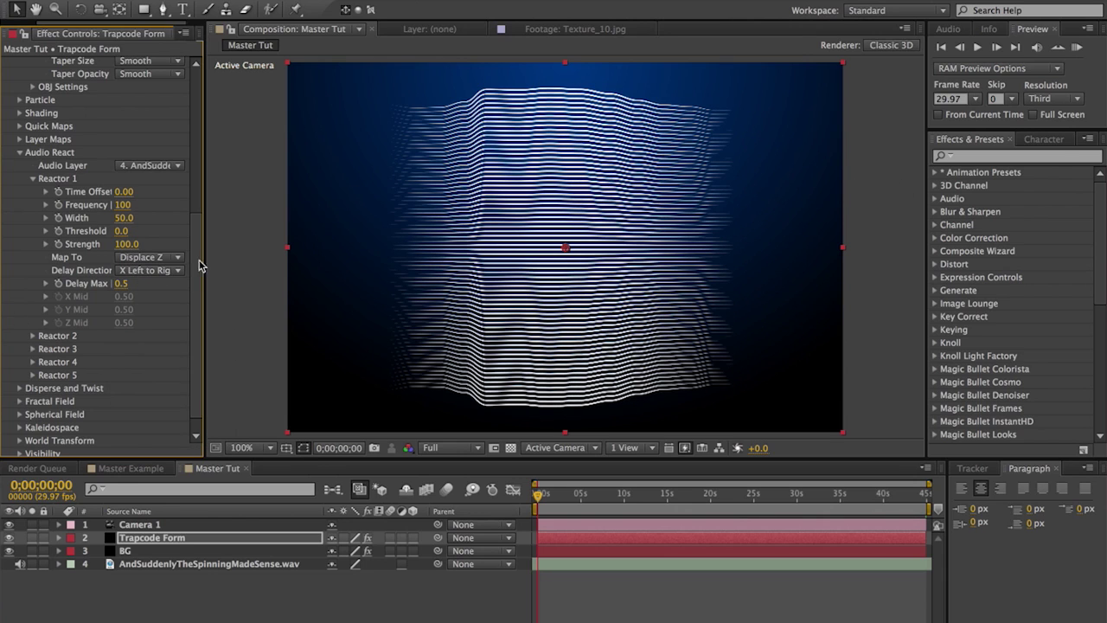
Set Form's Disperse amount to 150 and map Audio React's Reactor 2 to Disperse
scroll(200, 259, "down", 1)
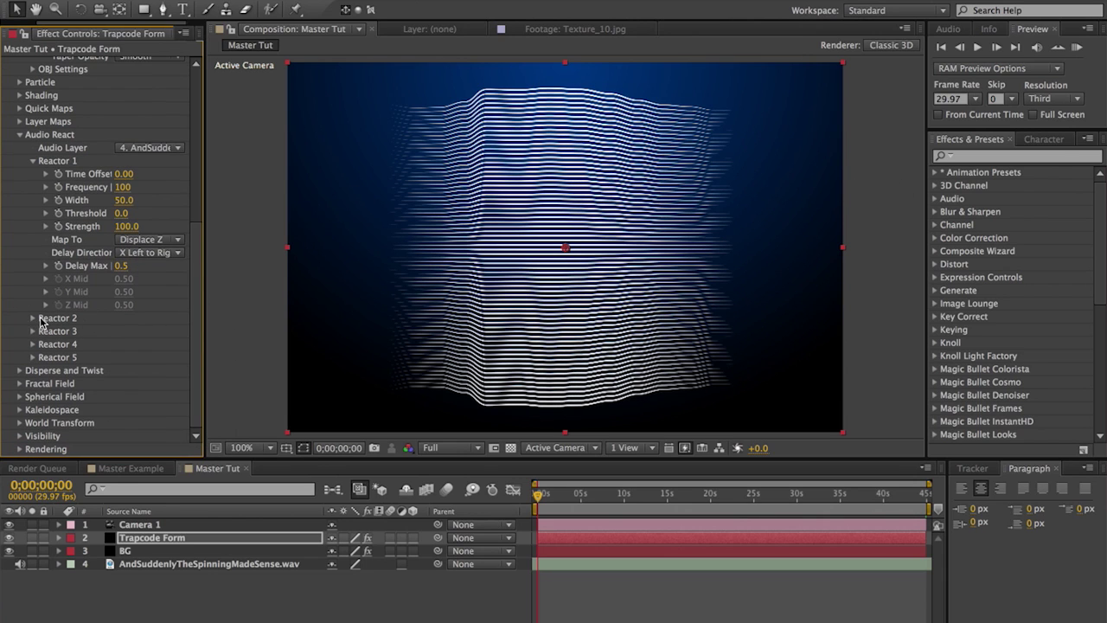
left_click(33, 319)
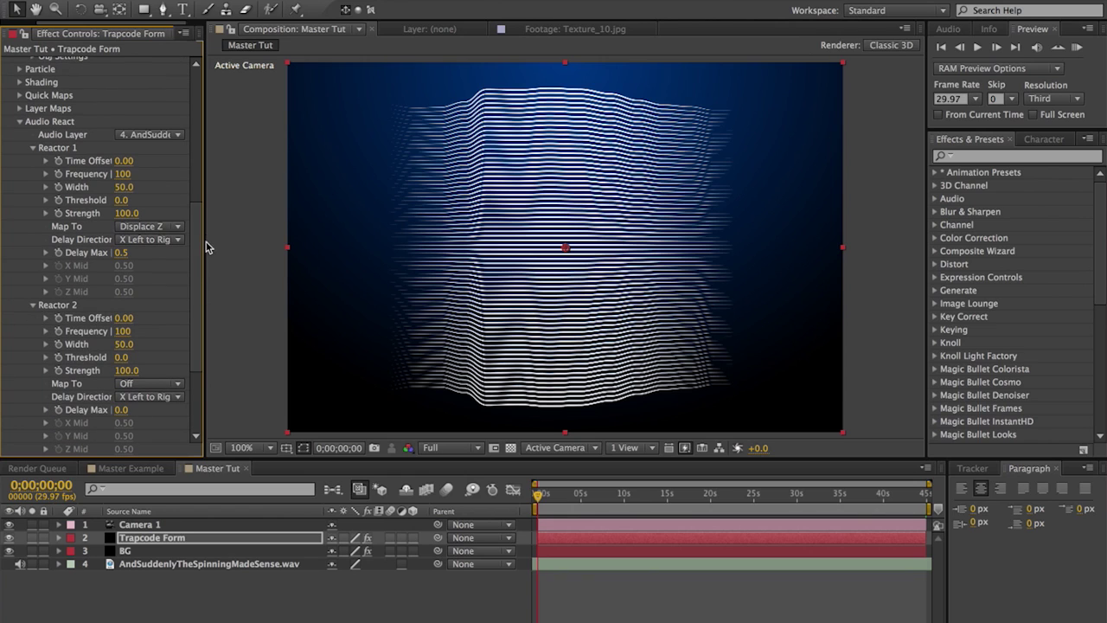
scroll(202, 247, "down", 5)
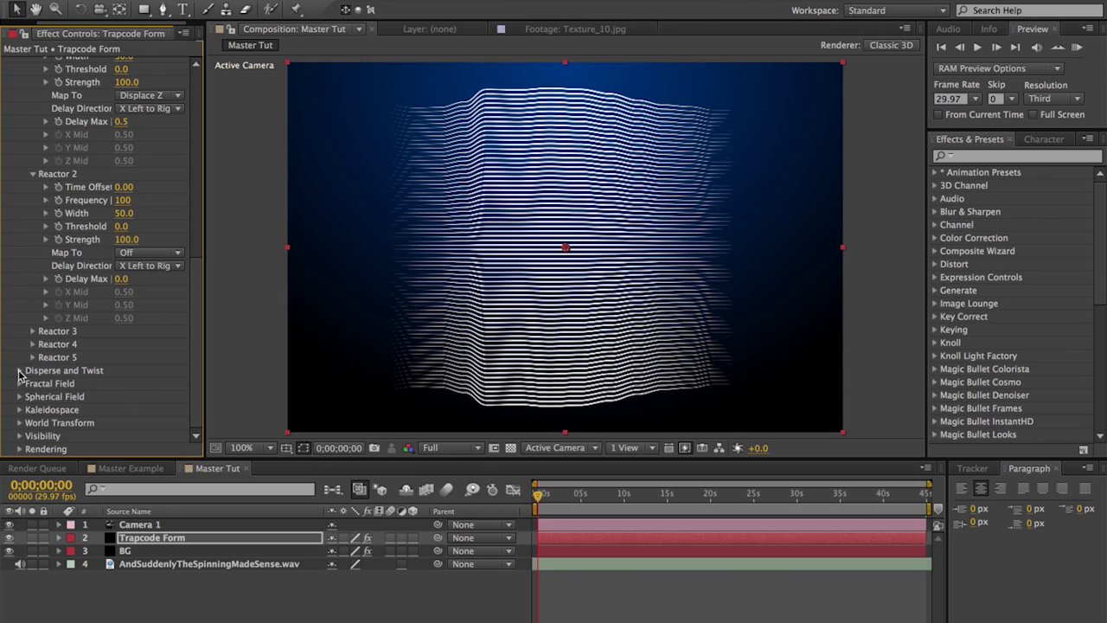
left_click(20, 370)
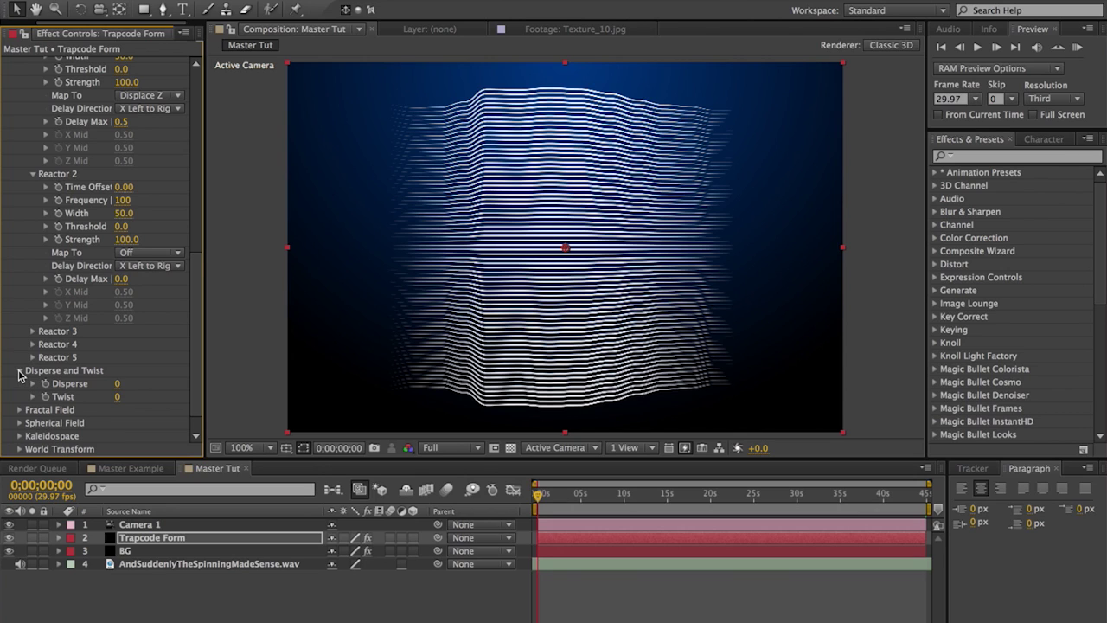
left_click_drag(118, 389, 339, 364)
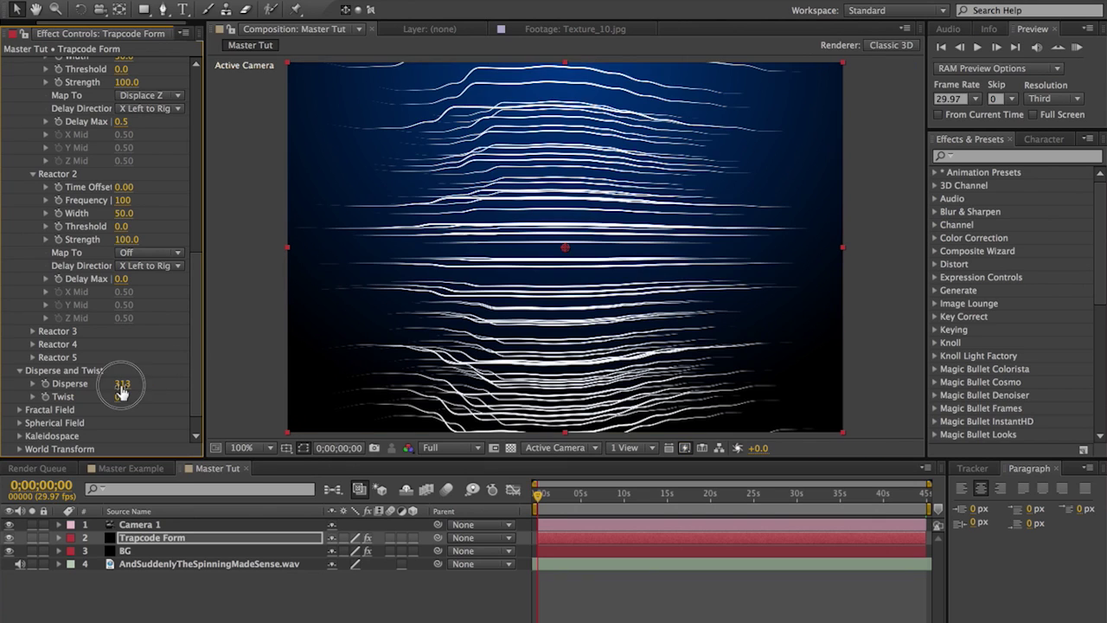
left_click(124, 383)
type("150")
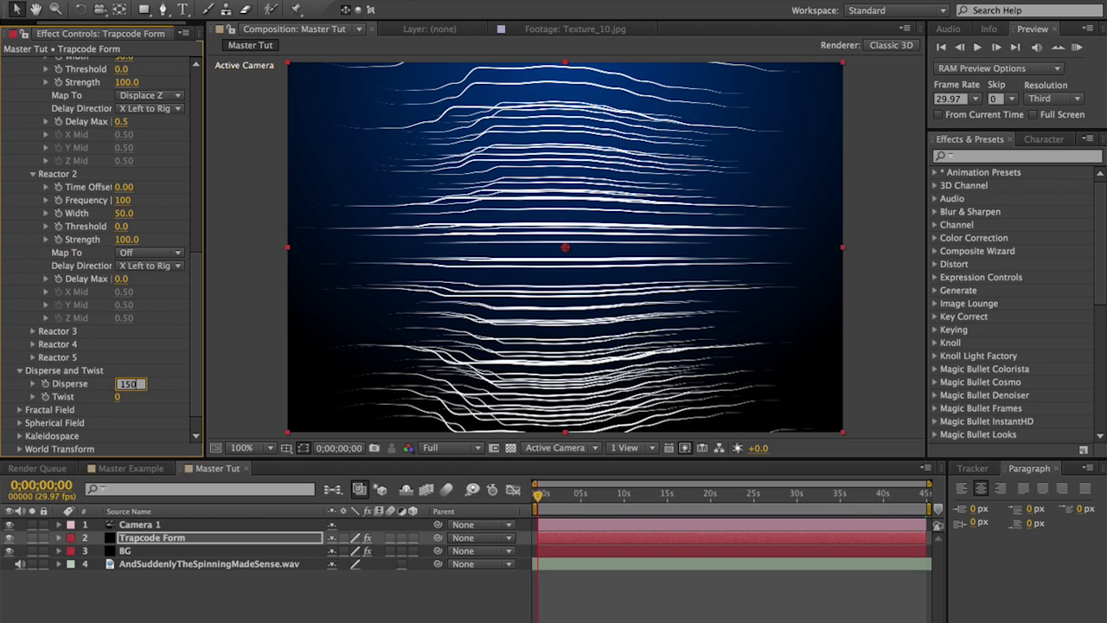
key("Return")
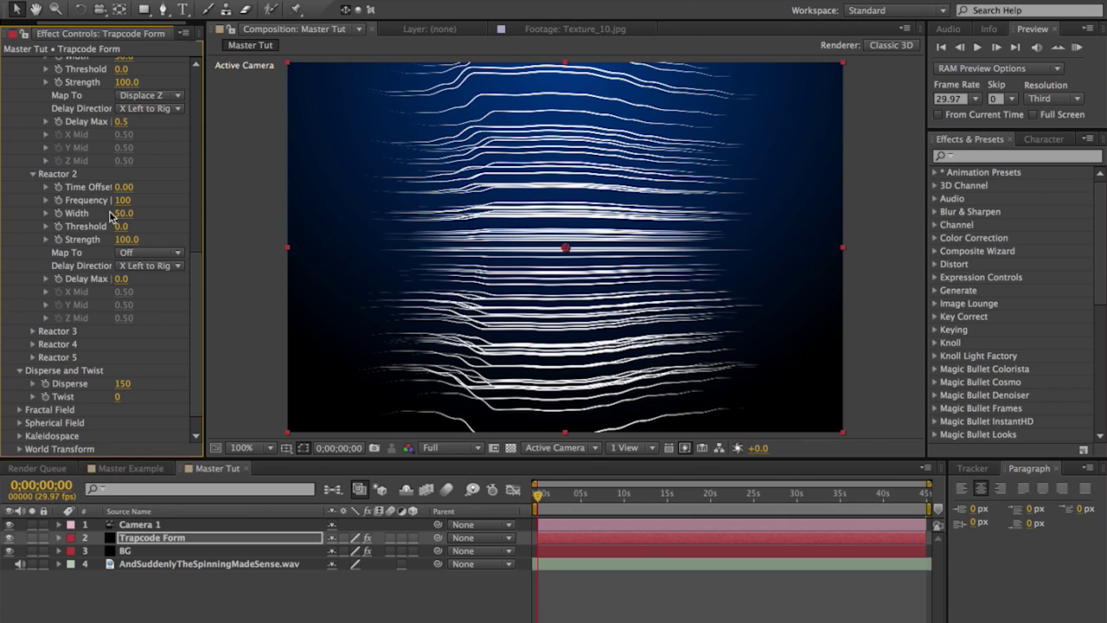
left_click(139, 252)
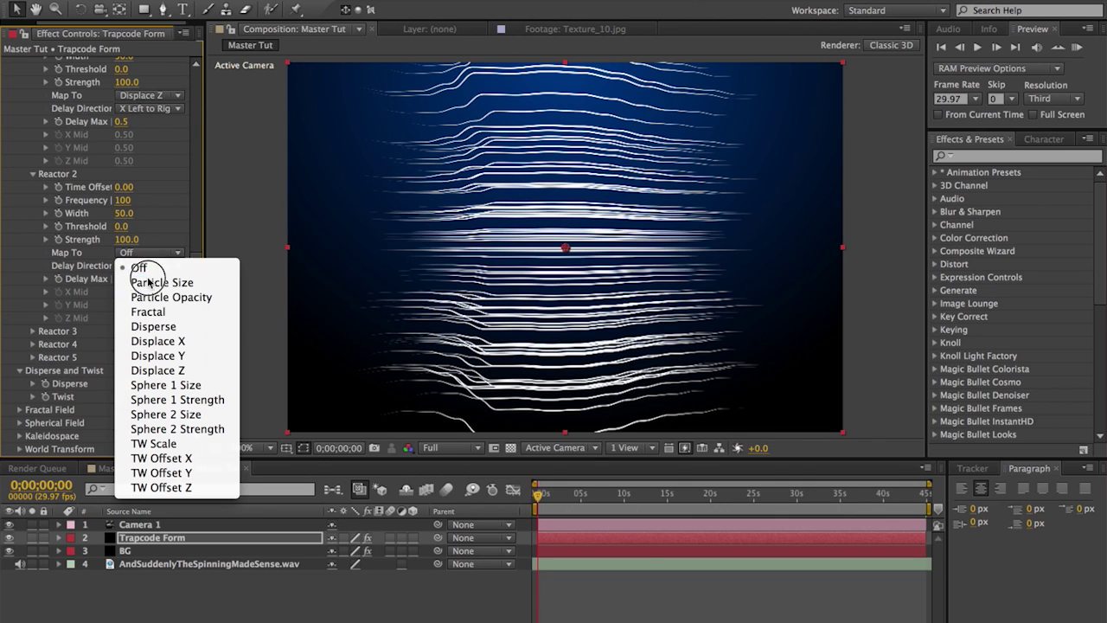
left_click(180, 326)
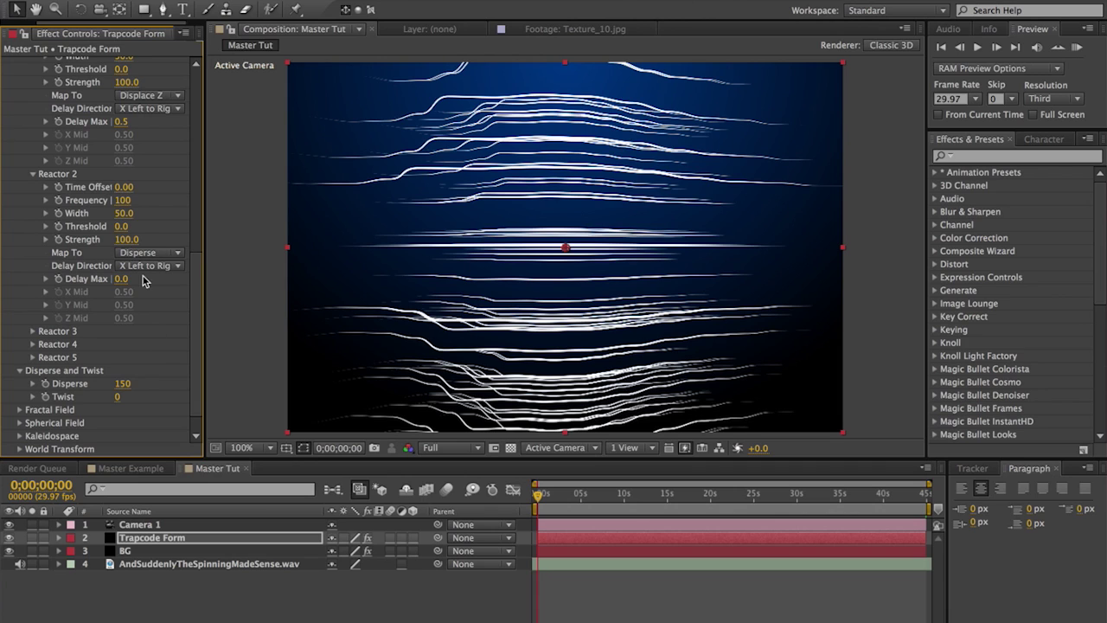
Try a Strength of 2000 on Reactor 2 and restore it to 100
left_click_drag(163, 238, 259, 230)
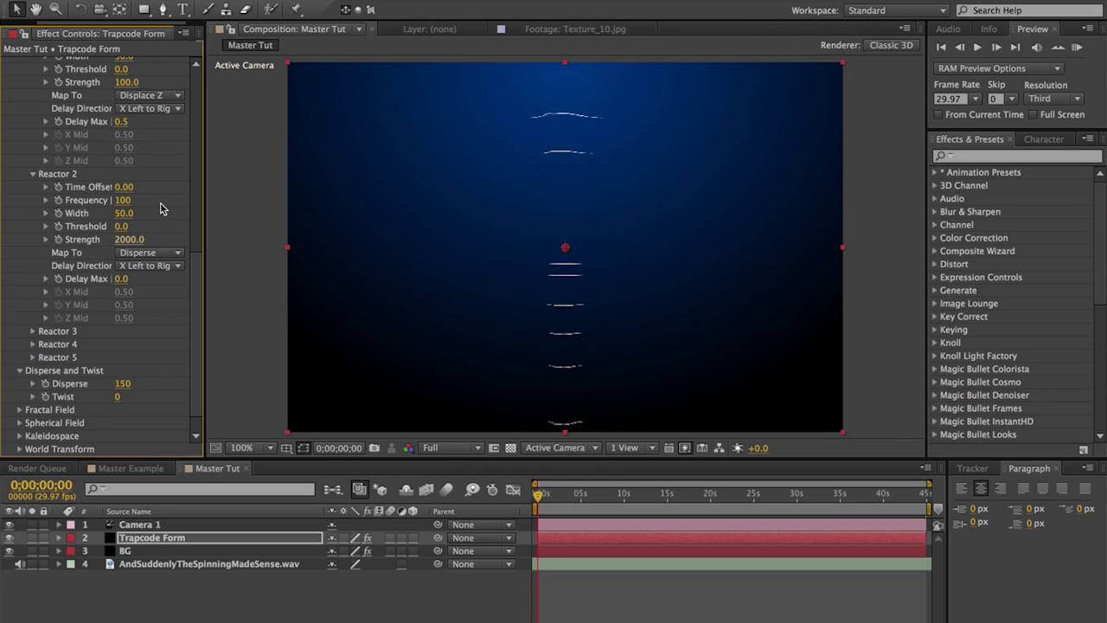
left_click(130, 238)
type("100")
key("Return")
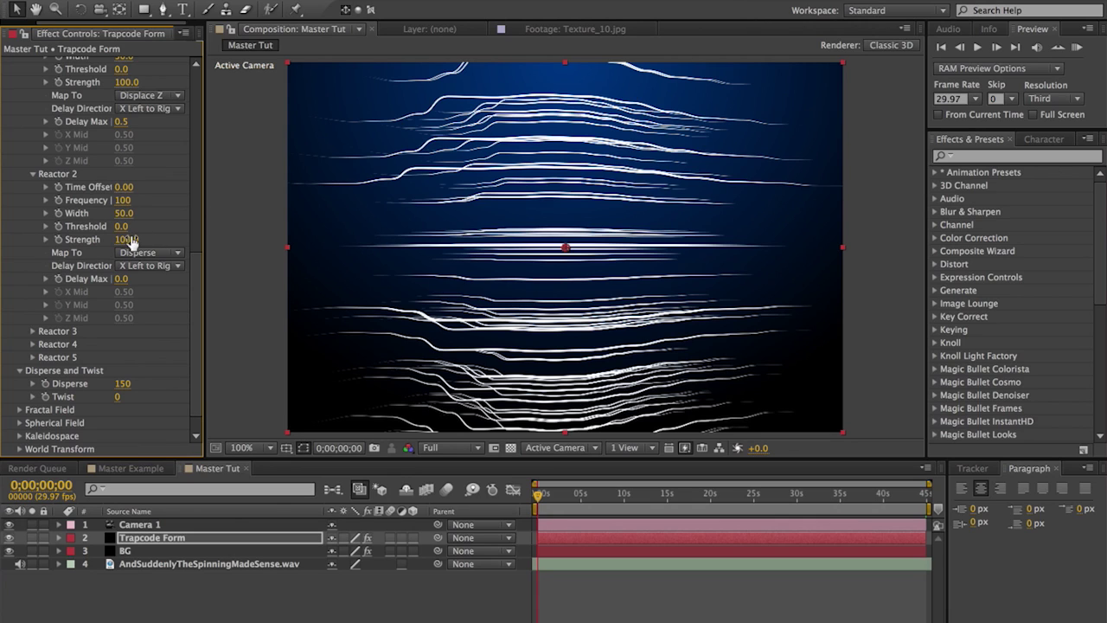
Set Reactor 2's Frequency to 14000 and its Width to 100
left_click(123, 201)
key("Return")
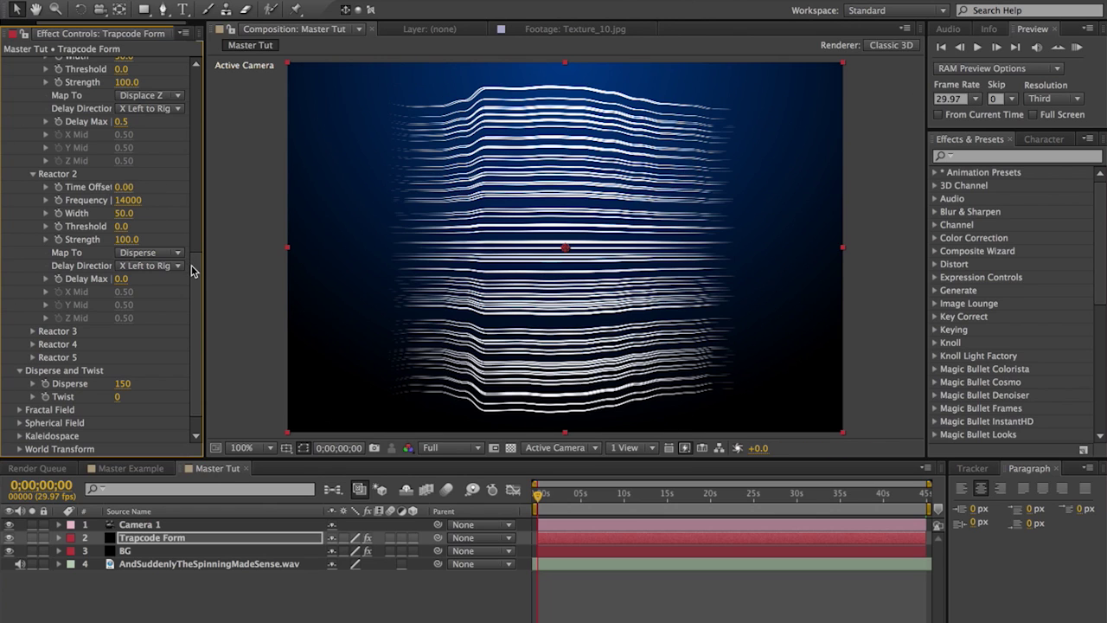
scroll(199, 248, "up", 4)
scroll(200, 232, "down", 1)
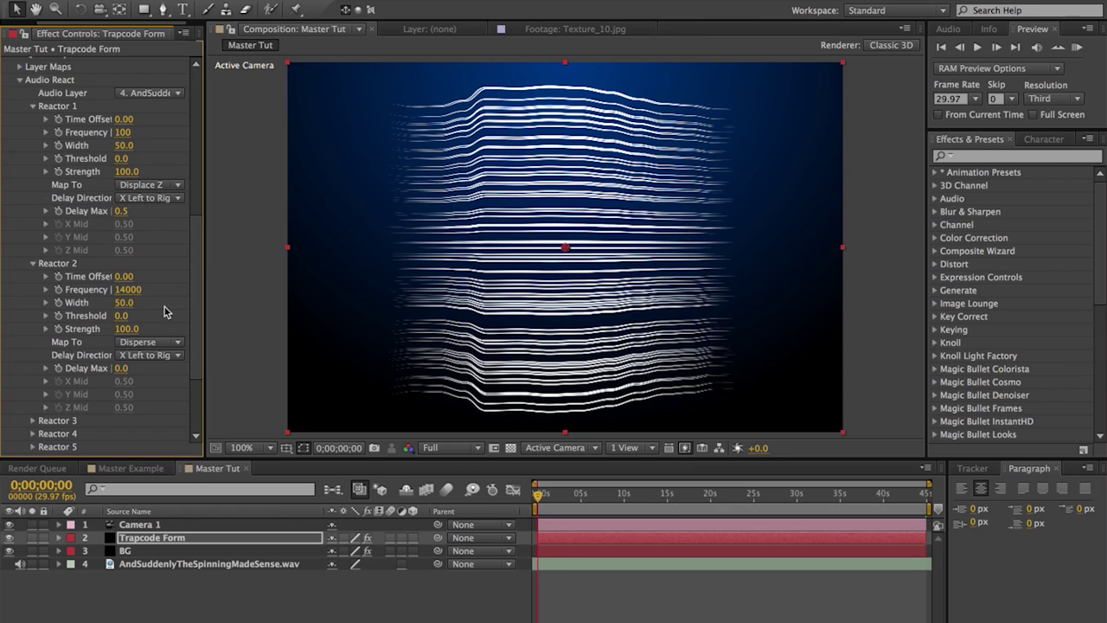
scroll(191, 251, "down", 5)
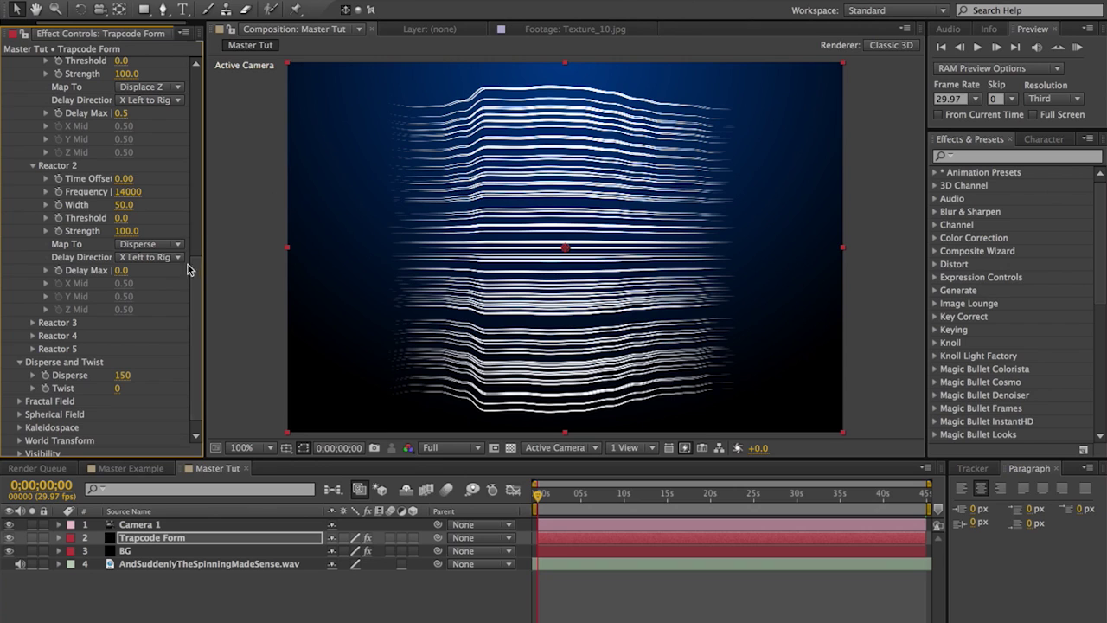
scroll(202, 269, "down", 1)
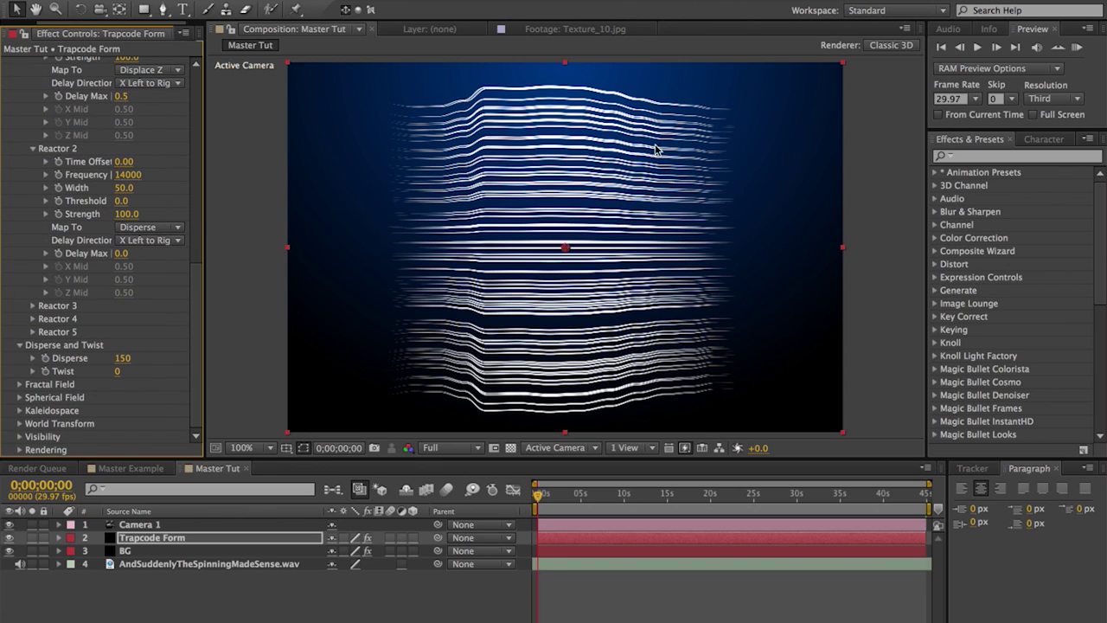
left_click(142, 187)
left_click_drag(143, 186, 210, 188)
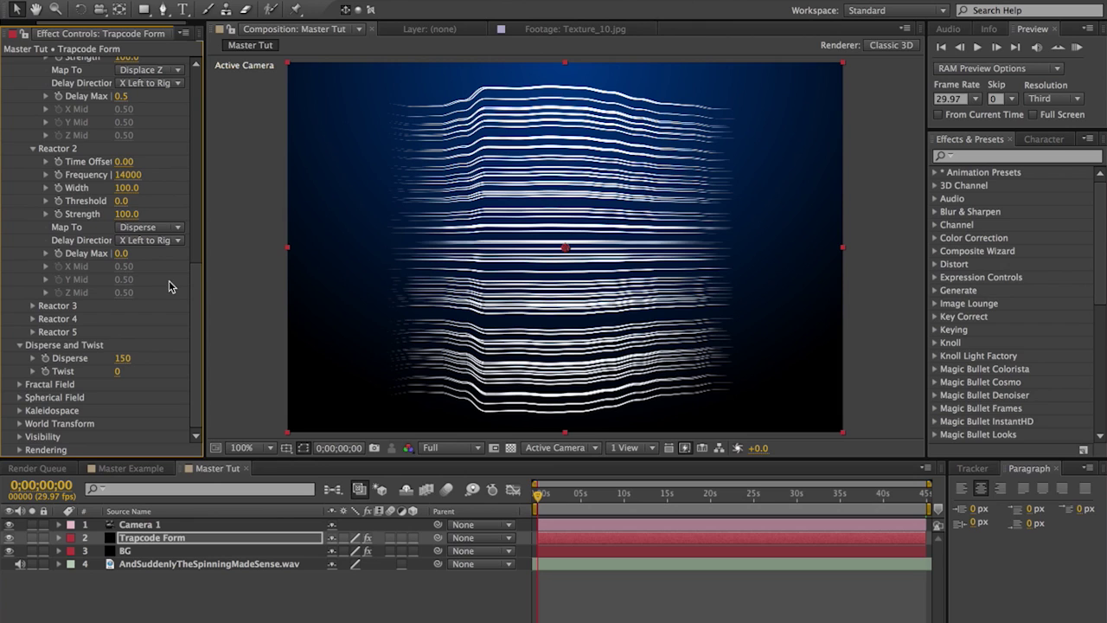
Move the current time to about 0;00;08;28 to examine how the strings react to the audio
left_click(616, 498)
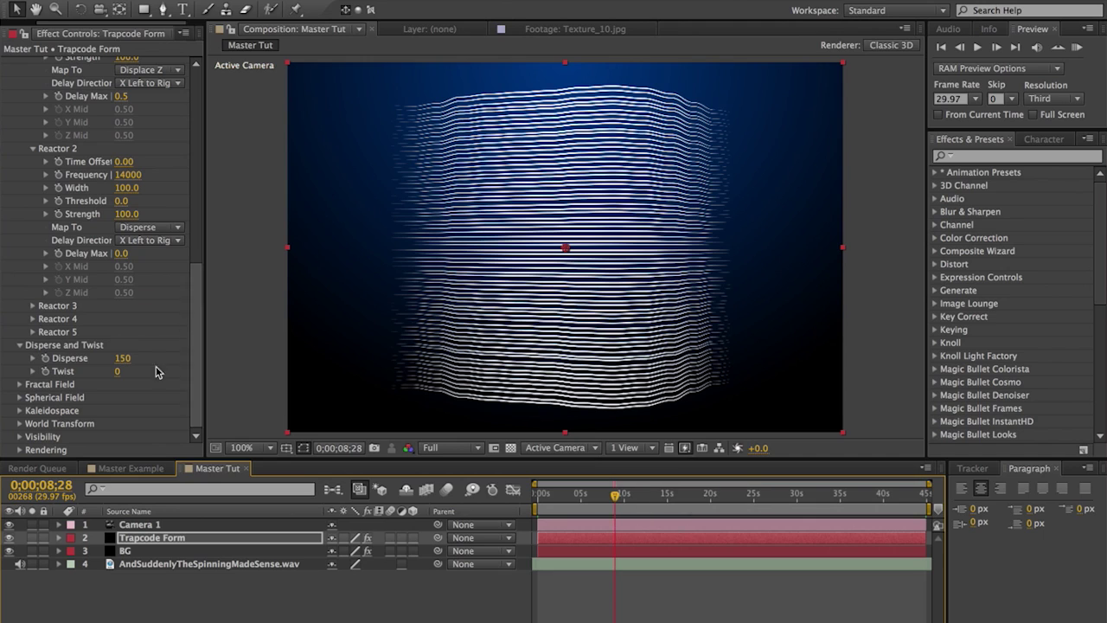
Try Strengths of 3290 and 1840 on Reactor 2 and set its Delay Max to 0.5
left_click_drag(127, 214, 361, 204)
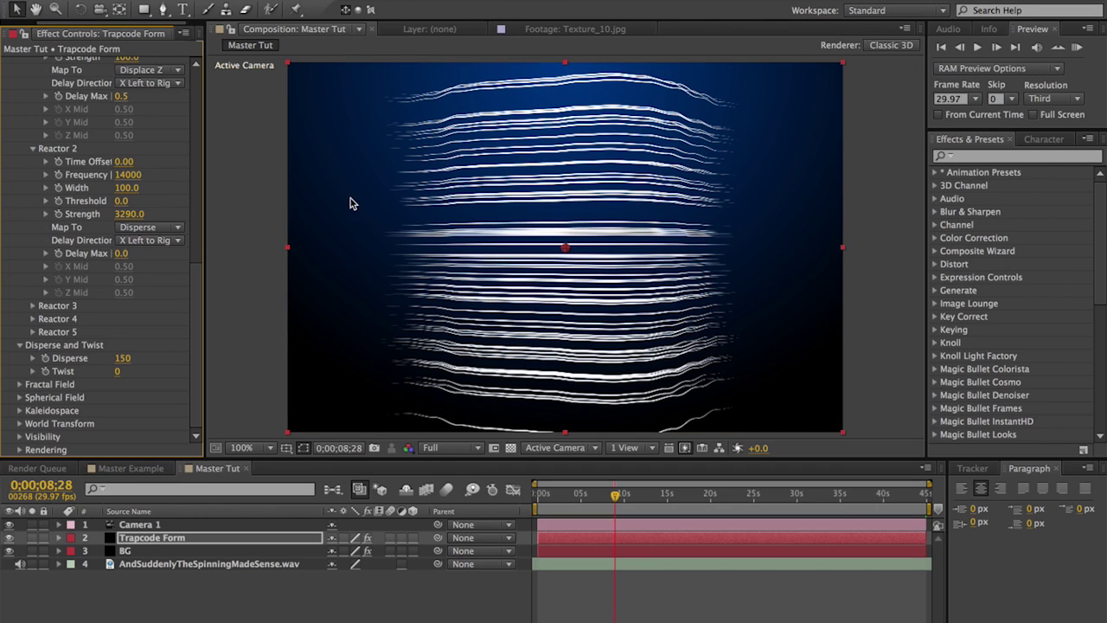
left_click_drag(128, 214, 149, 248)
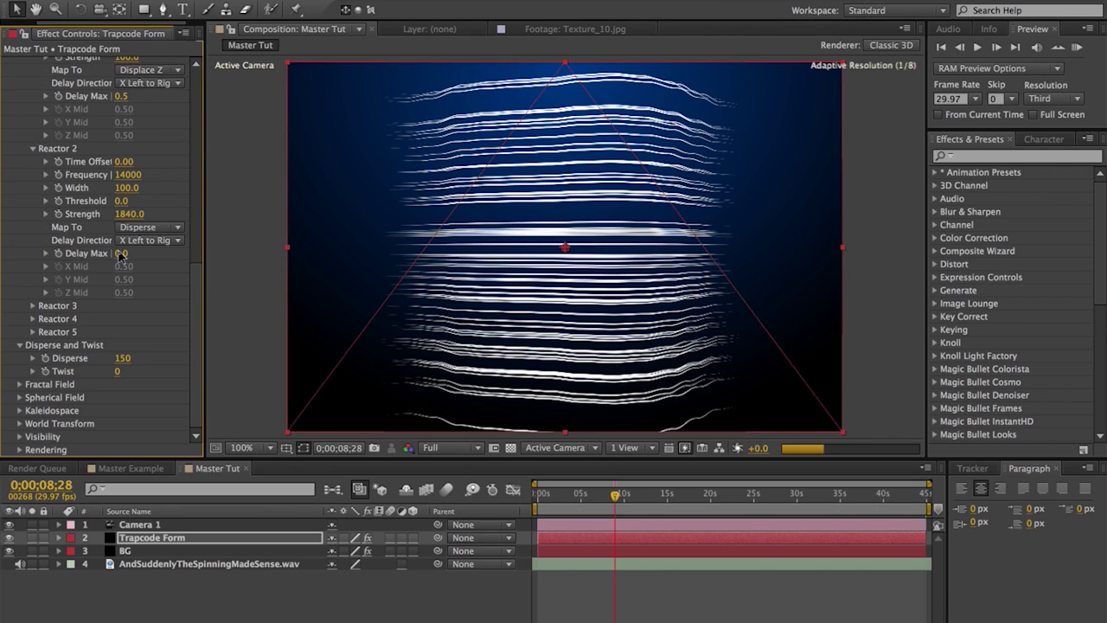
left_click_drag(119, 254, 120, 258)
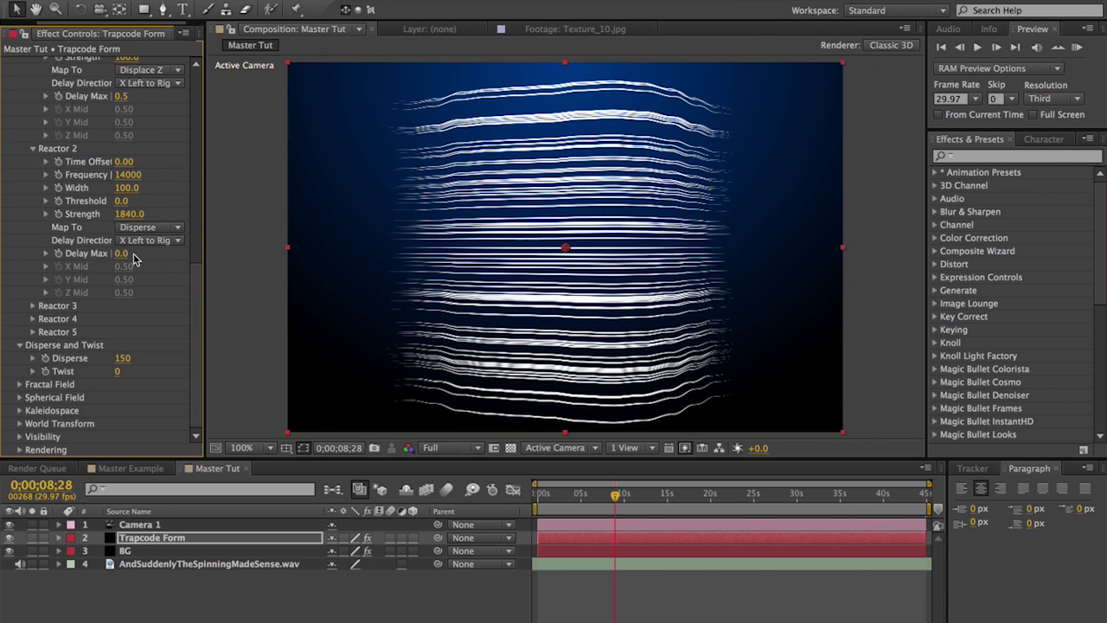
left_click(122, 254)
key("Return")
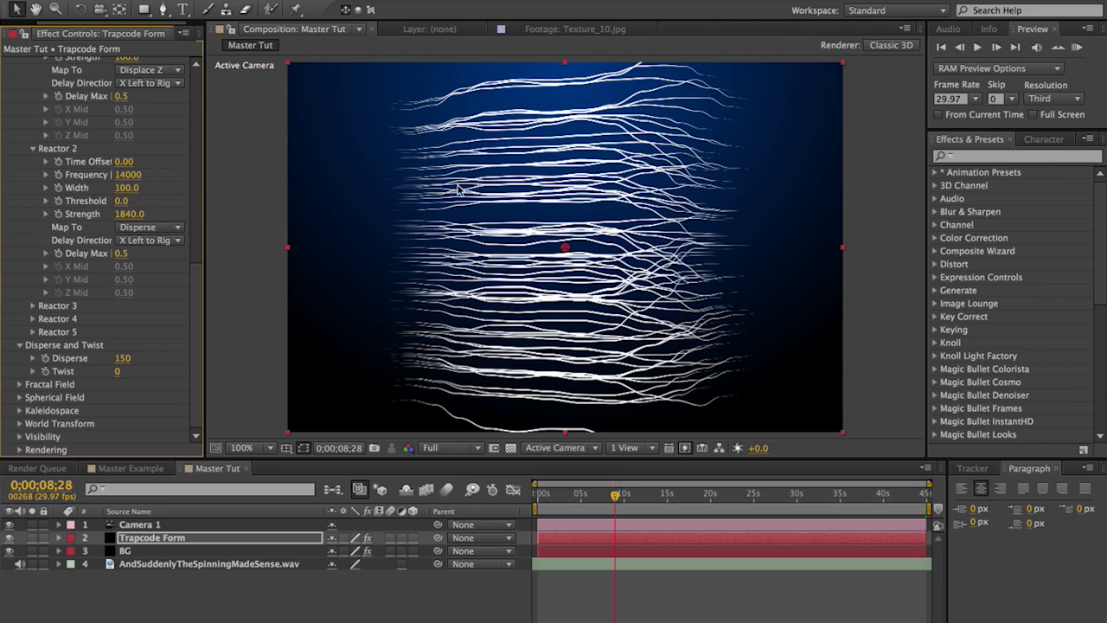
Try a Strength of 300 on Reactor 2 and settle on 1000
left_click(124, 215)
type("300")
key("Return")
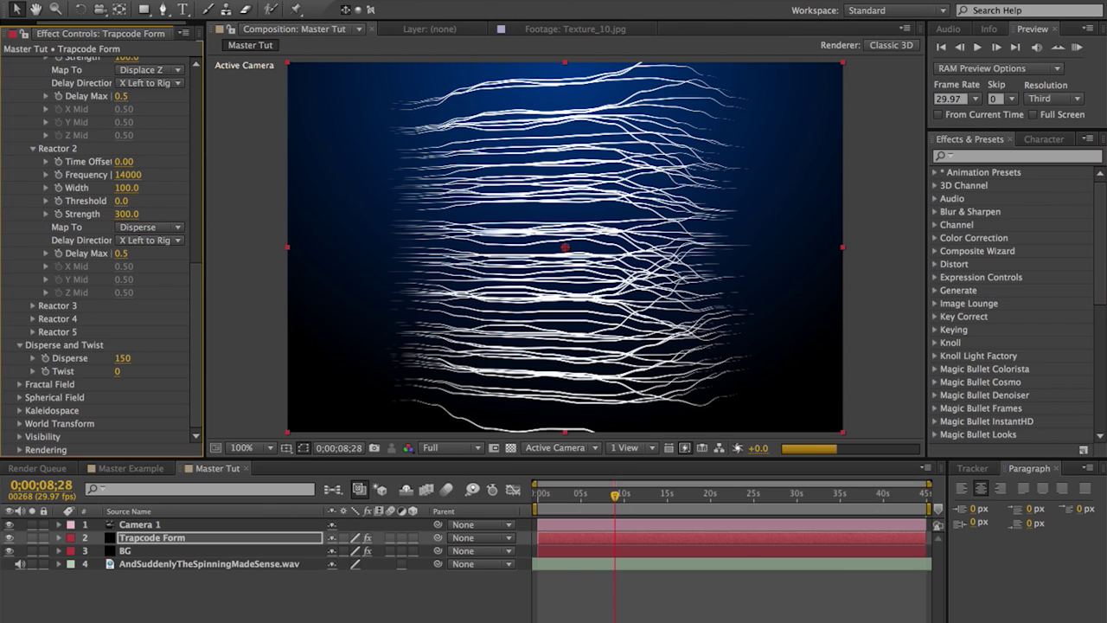
left_click(126, 213)
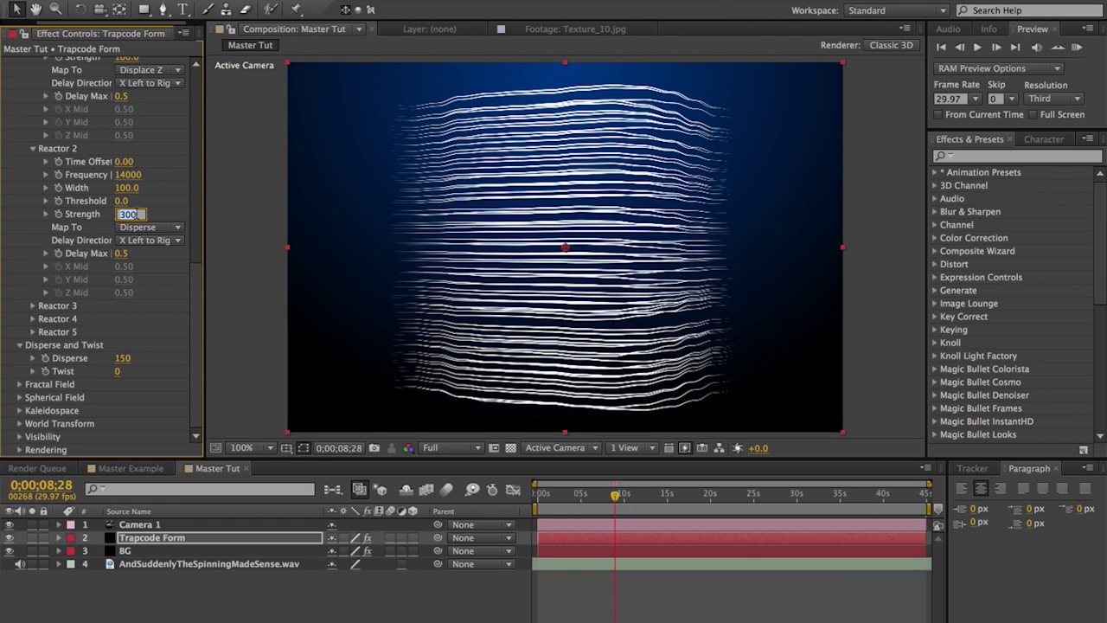
type("1000")
key("Return")
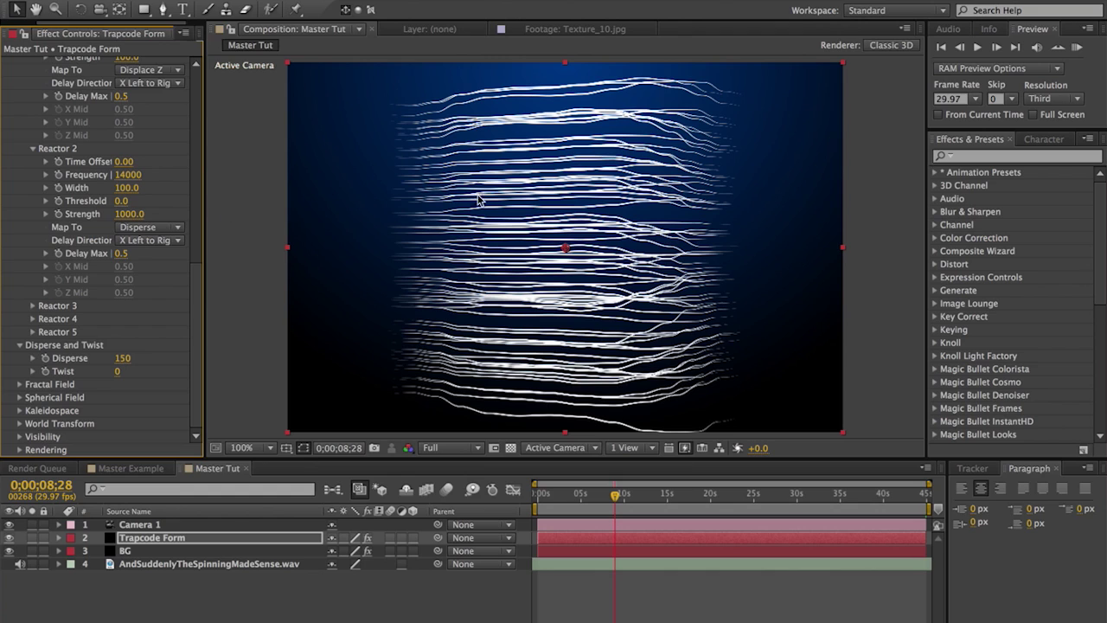
In Form's Spherical Field, set Sphere 1's Strength to 100, Radius to 210 and Scale Z to 1370
left_click_drag(200, 277, 192, 338)
left_click(20, 398)
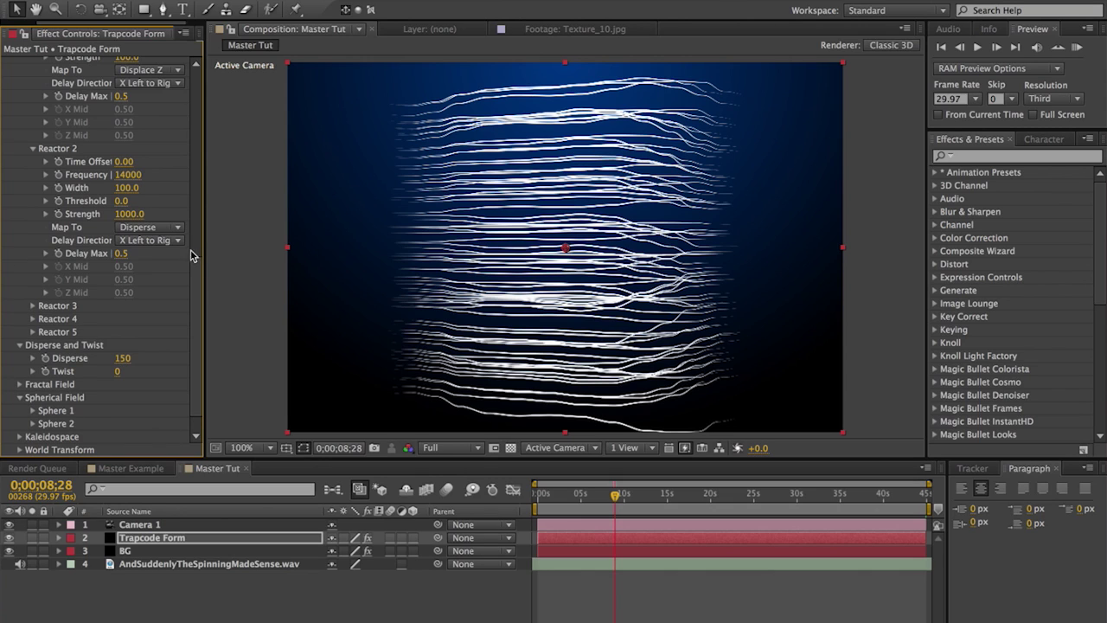
scroll(198, 267, "down", 1)
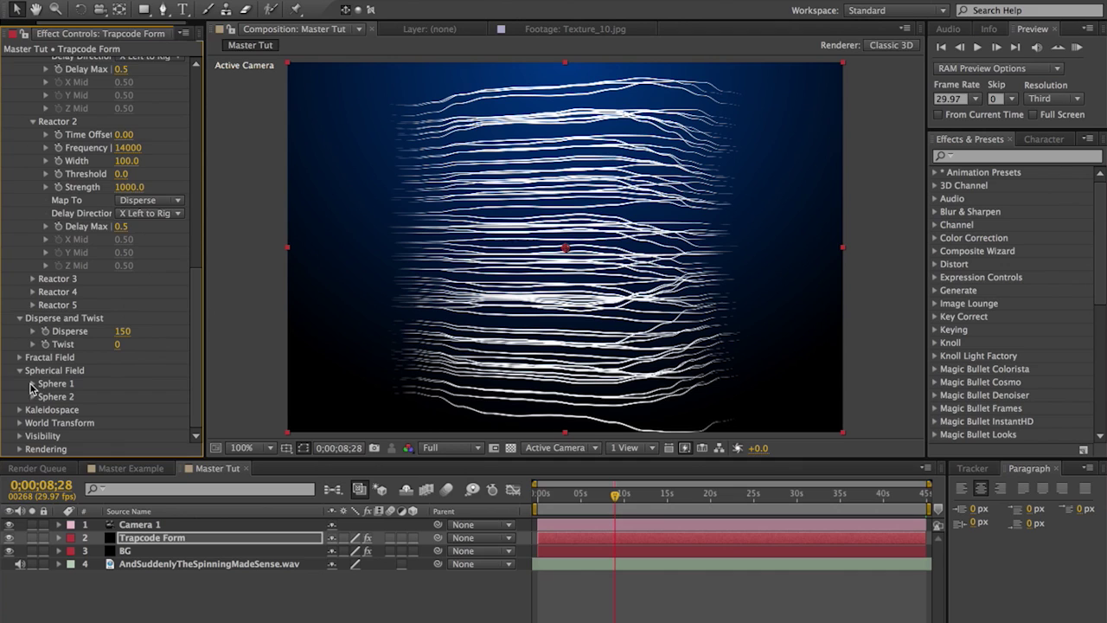
left_click(33, 383)
scroll(33, 388, "down", 3)
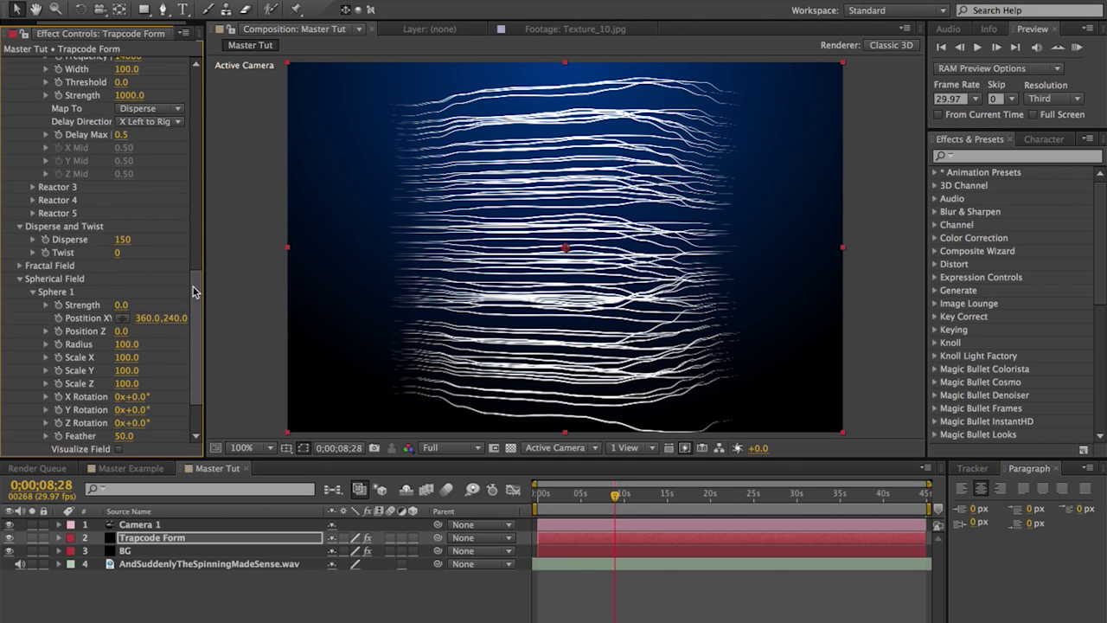
scroll(198, 346, "down", 2)
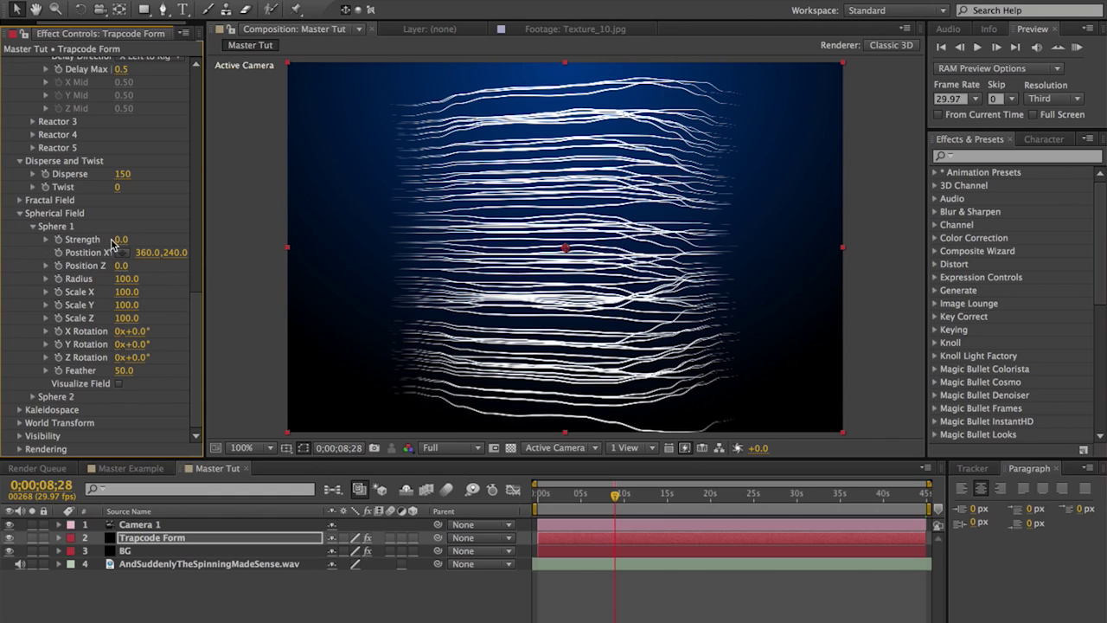
left_click_drag(115, 240, 299, 226)
left_click_drag(126, 278, 132, 278)
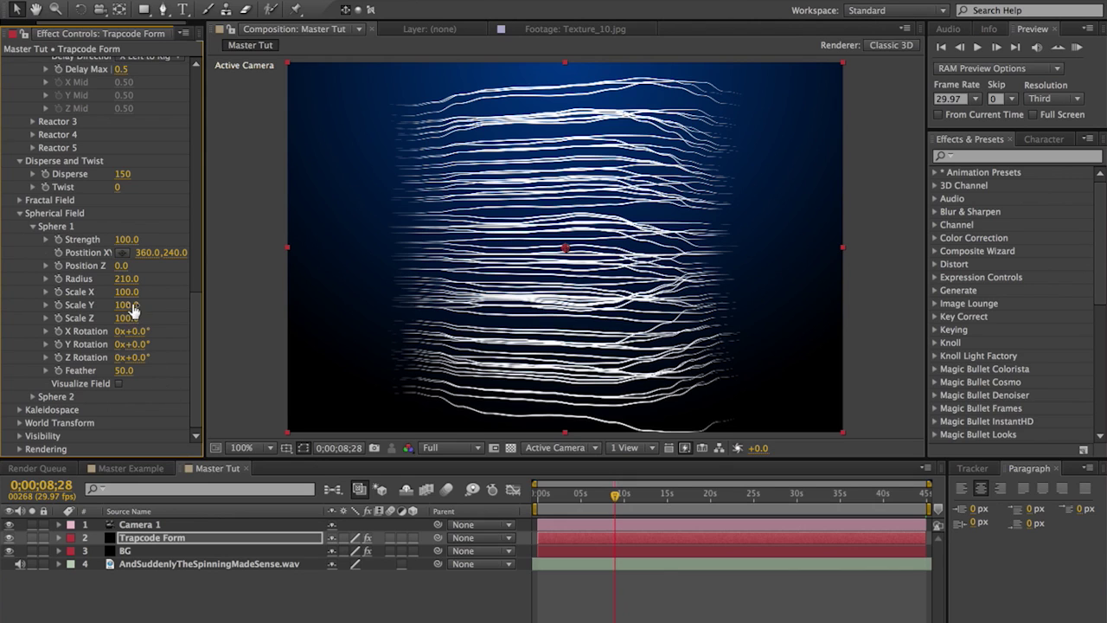
left_click_drag(128, 318, 249, 303)
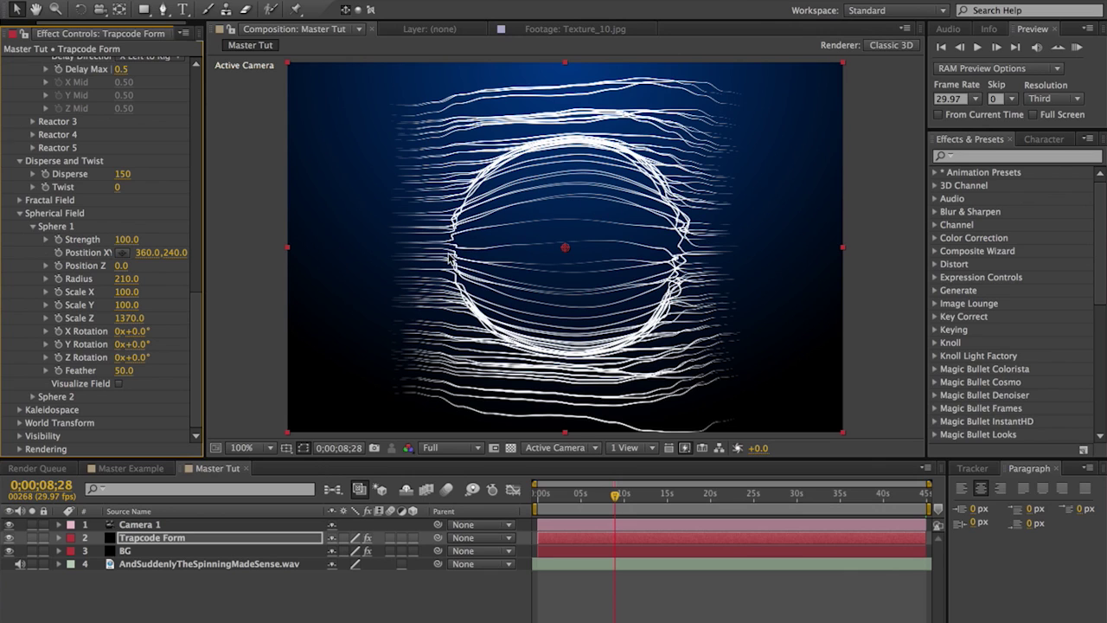
Try Feather values of 100 and 0 on Sphere 1 and restore it to 50
left_click(197, 327)
left_click_drag(124, 370, 512, 245)
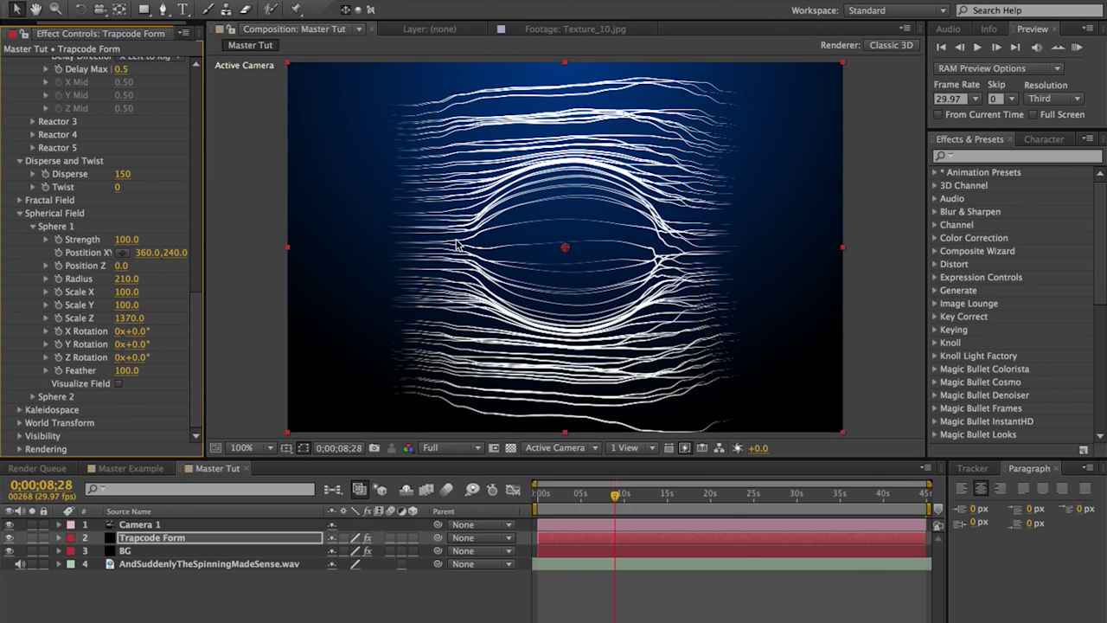
left_click_drag(131, 371, 404, 292)
left_click_drag(498, 253, 206, 382)
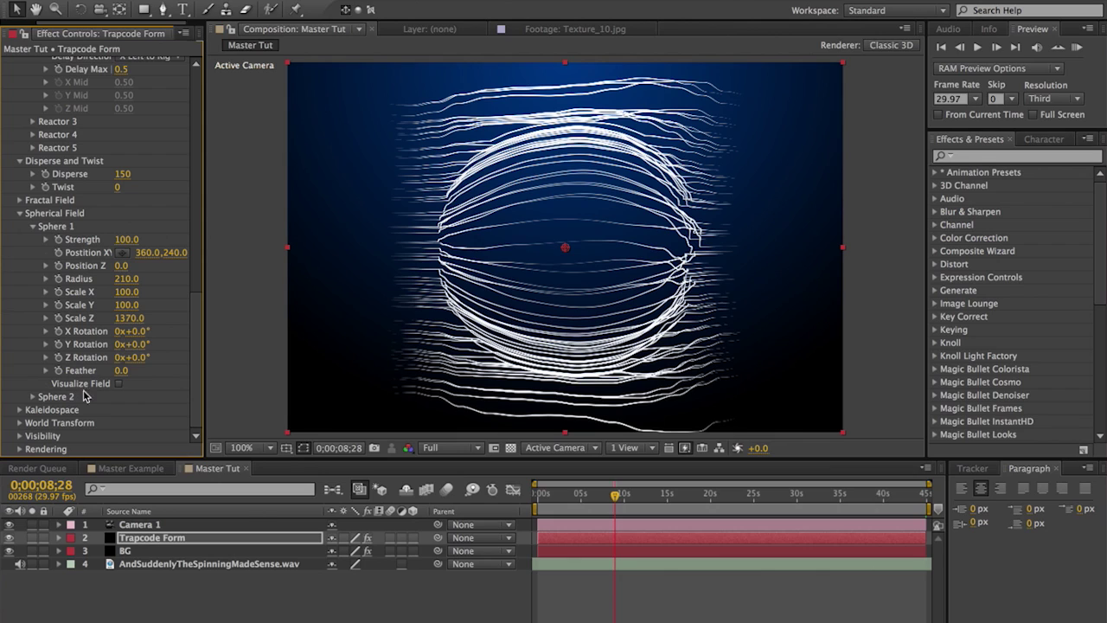
left_click(131, 371)
type("50")
key("Return")
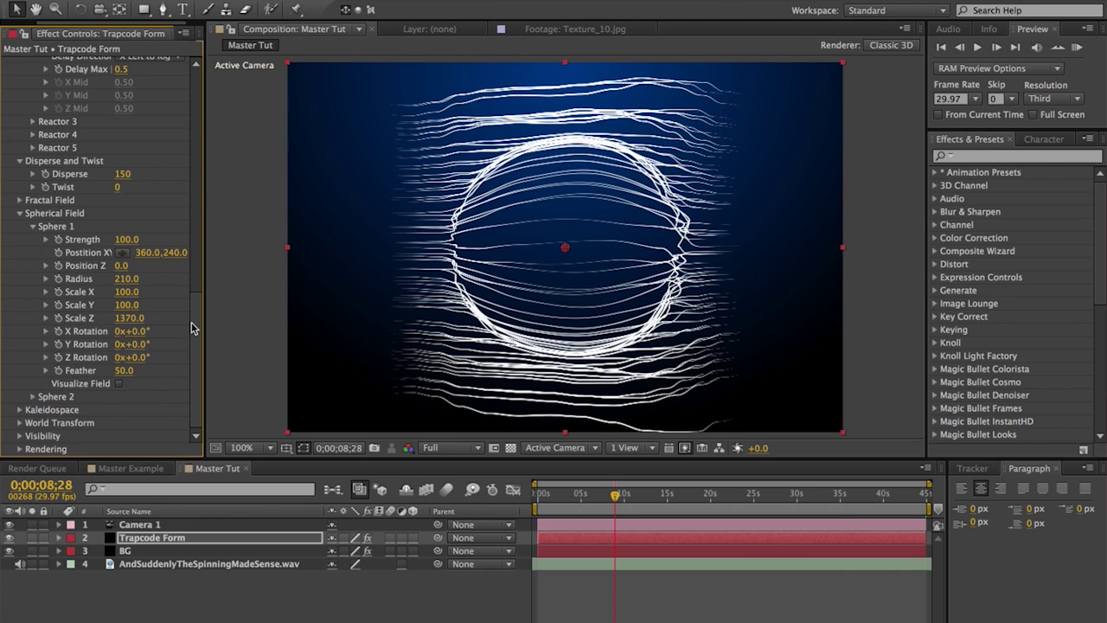
Look over Form's World Transform settings and collapse all of the effect's parameter groups
left_click(19, 423)
scroll(143, 405, "down", 2)
left_click_drag(193, 302, 193, 361)
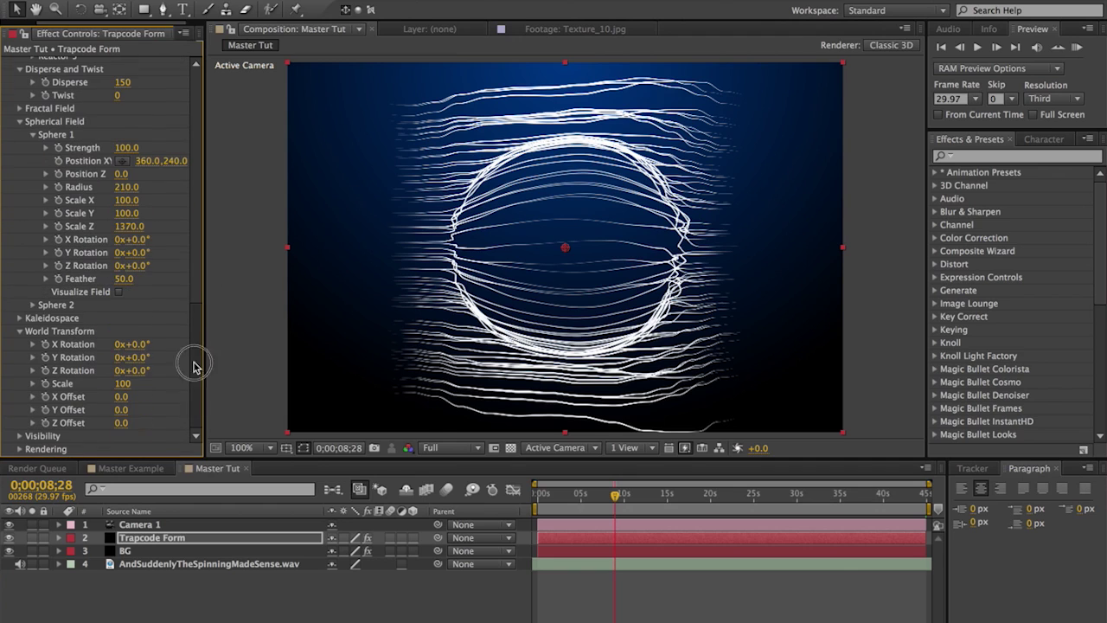
left_click(20, 331)
left_click_drag(198, 309, 198, 86)
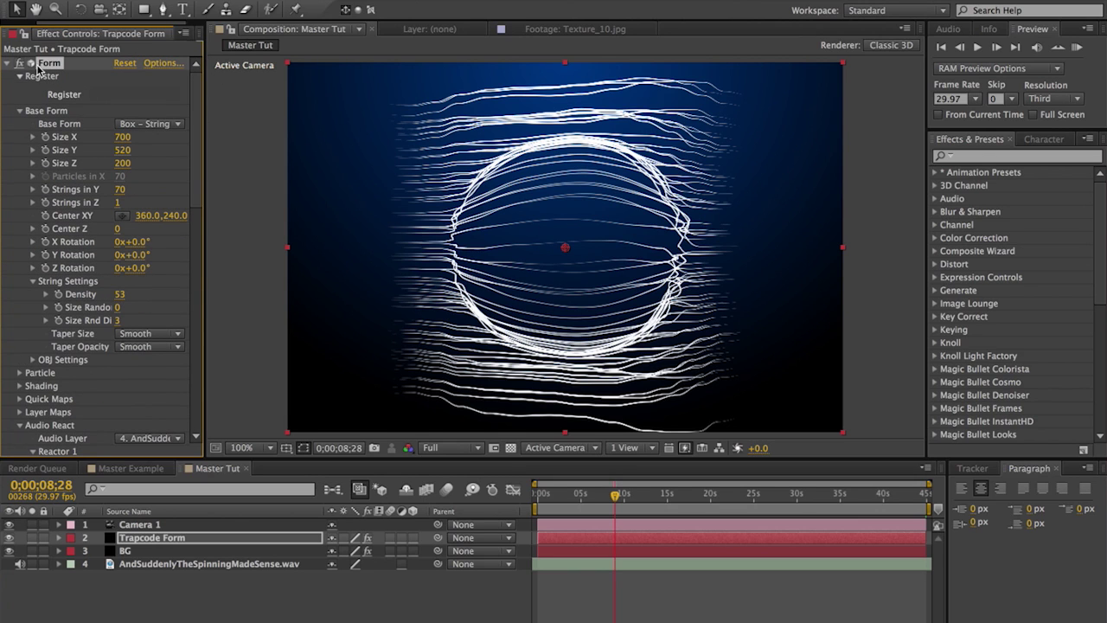
left_click(19, 76)
left_click(19, 90)
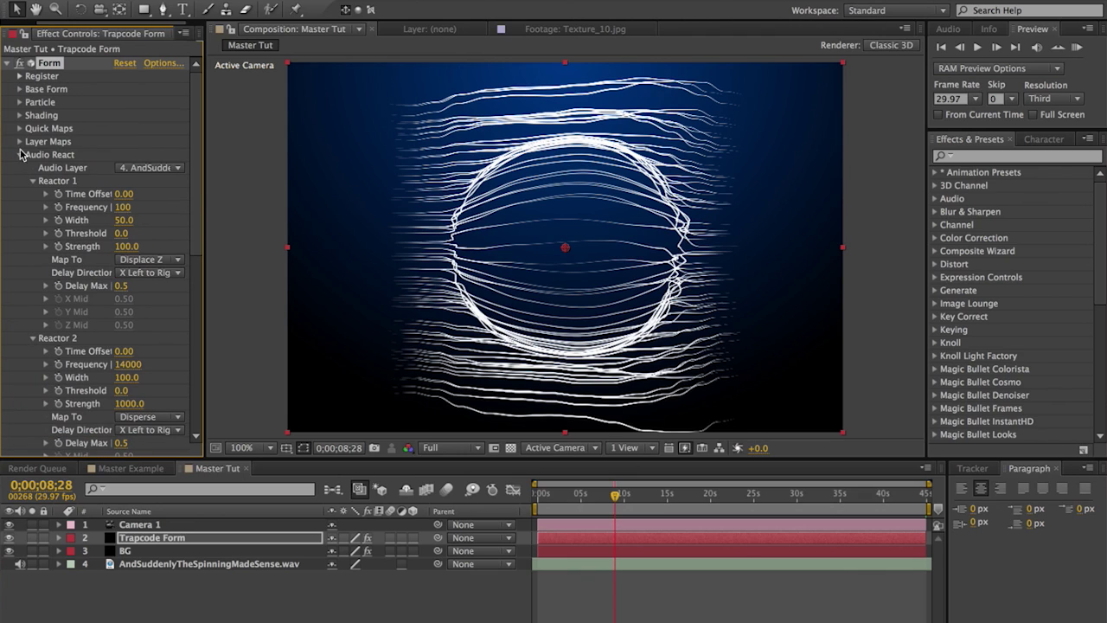
left_click(20, 154)
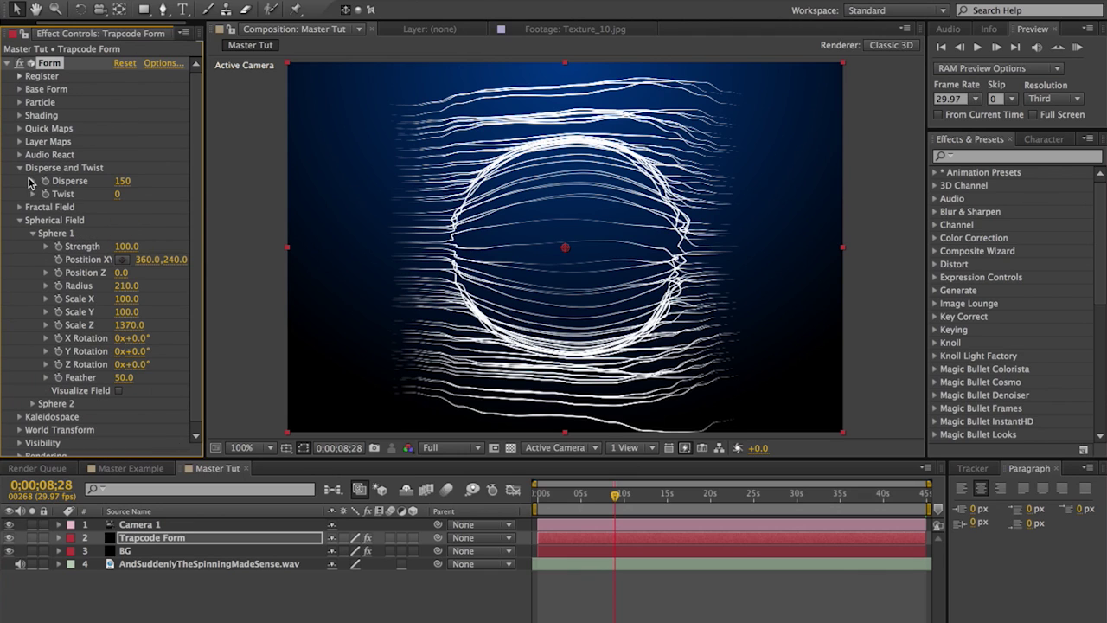
left_click(20, 168)
left_click(19, 193)
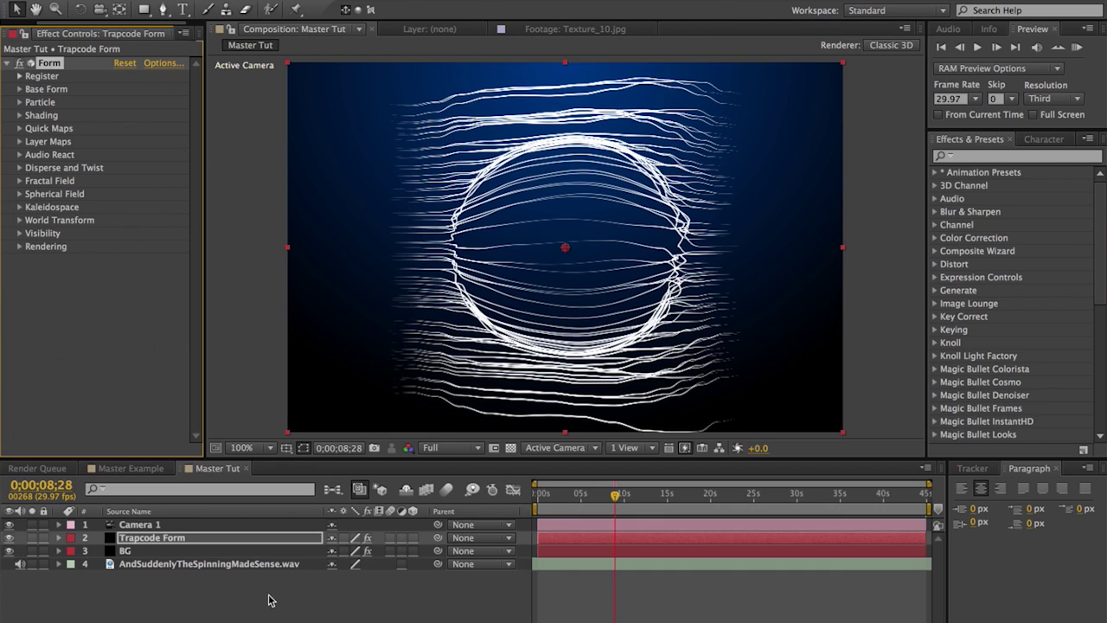
Add a 35mm two-node camera named Camera 2 and trim its layer to span about 10 to 20 seconds
left_click(273, 600)
right_click(273, 601)
mouse_move(389, 1)
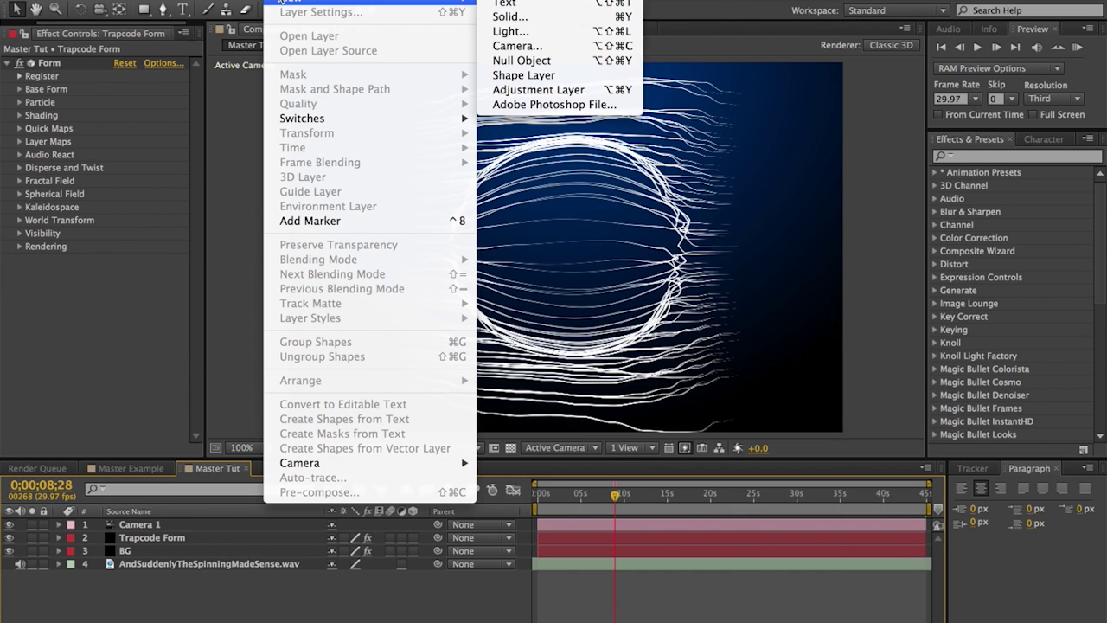
left_click(532, 47)
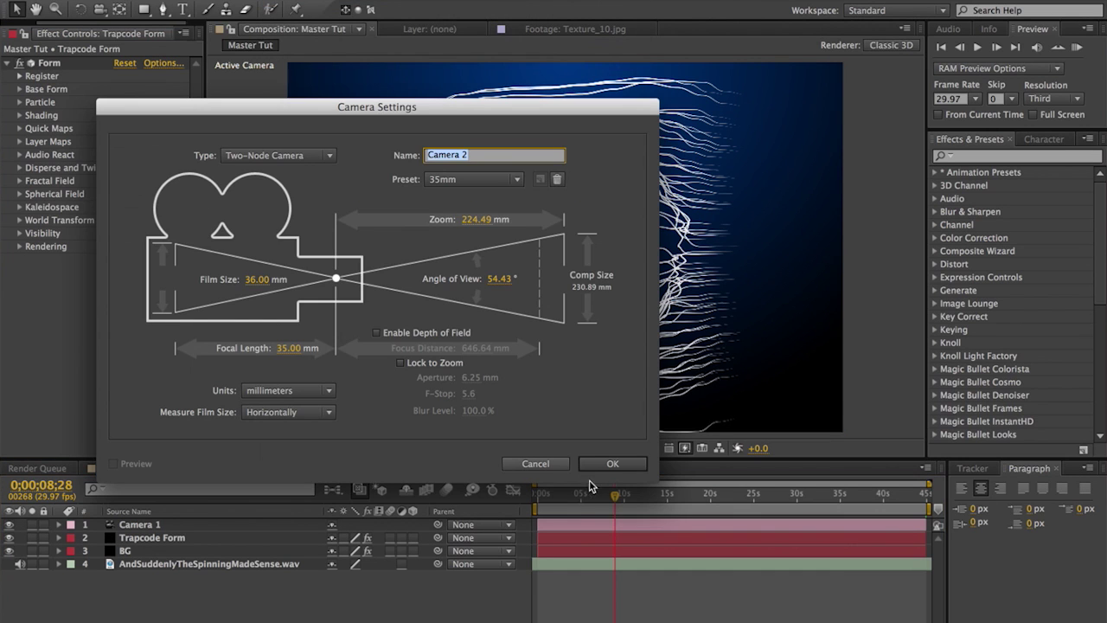
left_click(605, 462)
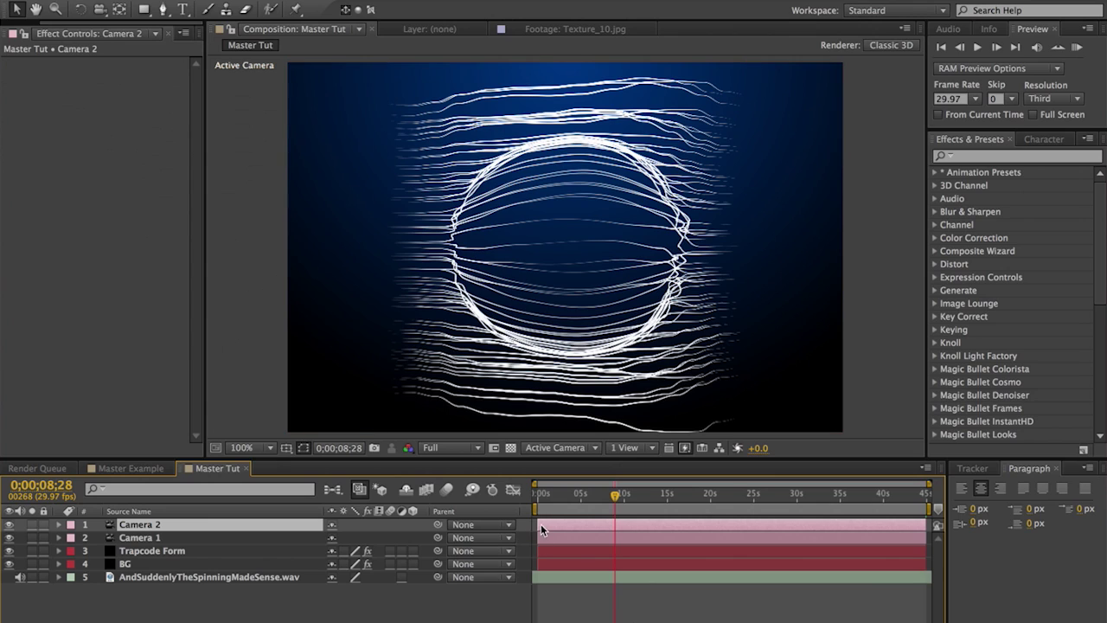
left_click_drag(534, 524, 629, 521)
left_click_drag(924, 524, 709, 522)
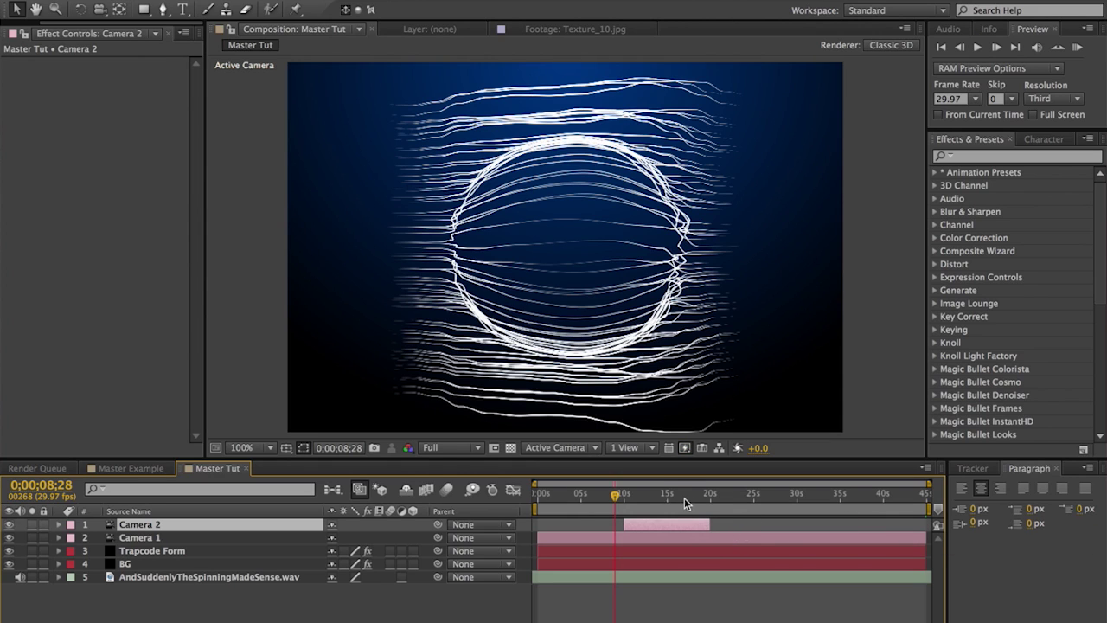
At 0;00;17;02, orbit Camera 2 vertically to a steep angle on the strings and track it to reframe them
left_click(685, 497)
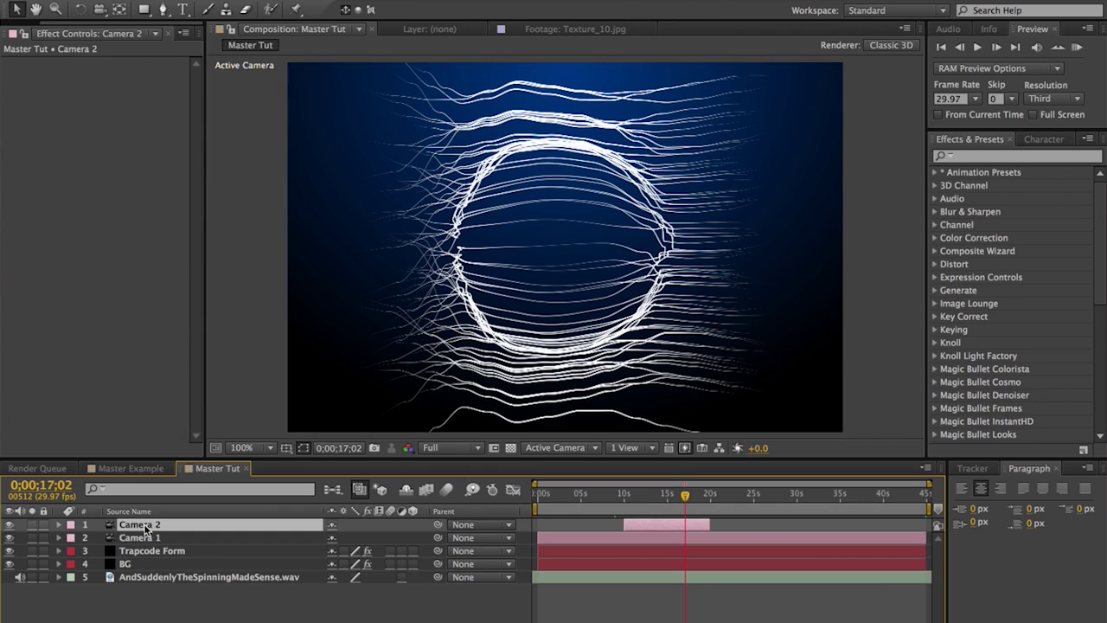
left_click_drag(100, 9, 154, 25)
left_click_drag(568, 313, 560, 217)
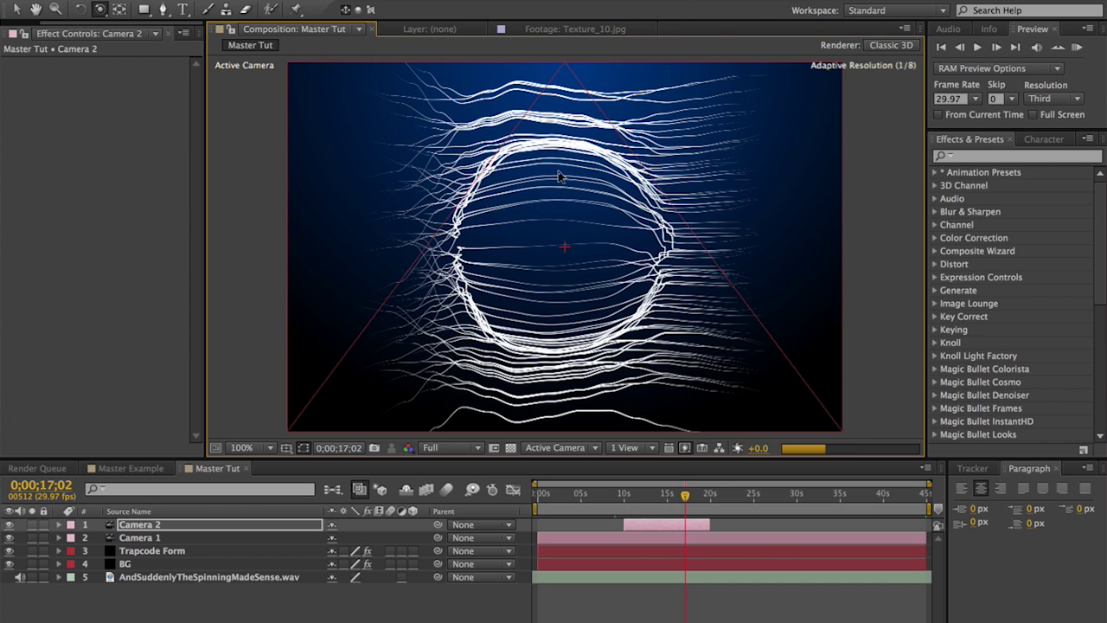
left_click_drag(558, 175, 558, 170)
mouse_move(574, 248)
left_mouse_down()
mouse_move(576, 237)
mouse_move(577, 247)
left_mouse_up()
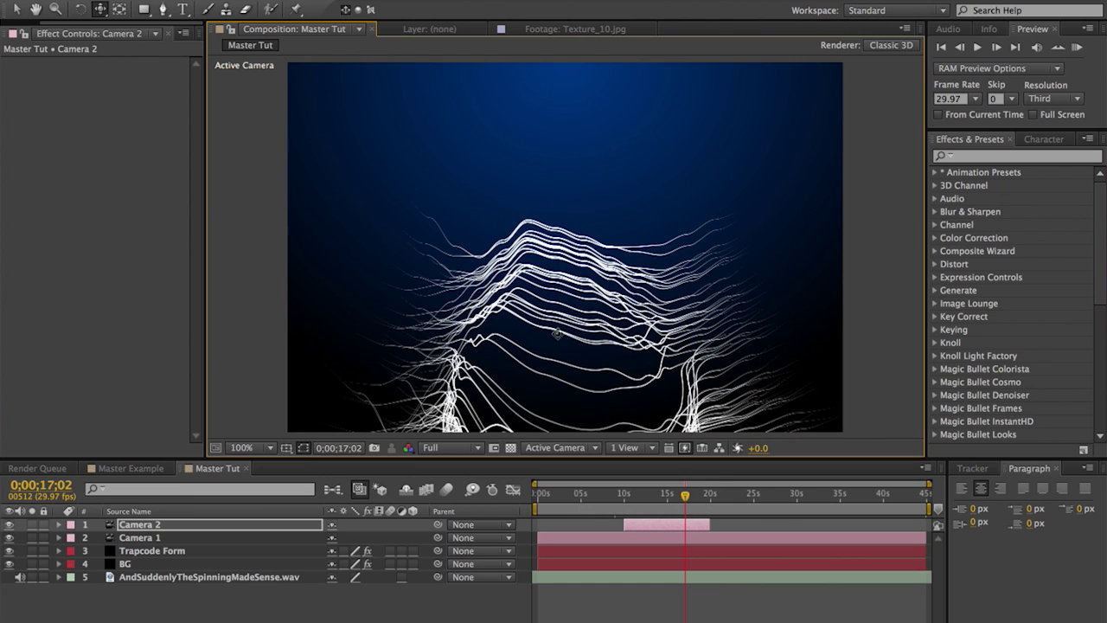
left_click_drag(558, 290, 559, 242)
left_click_drag(585, 173, 582, 164)
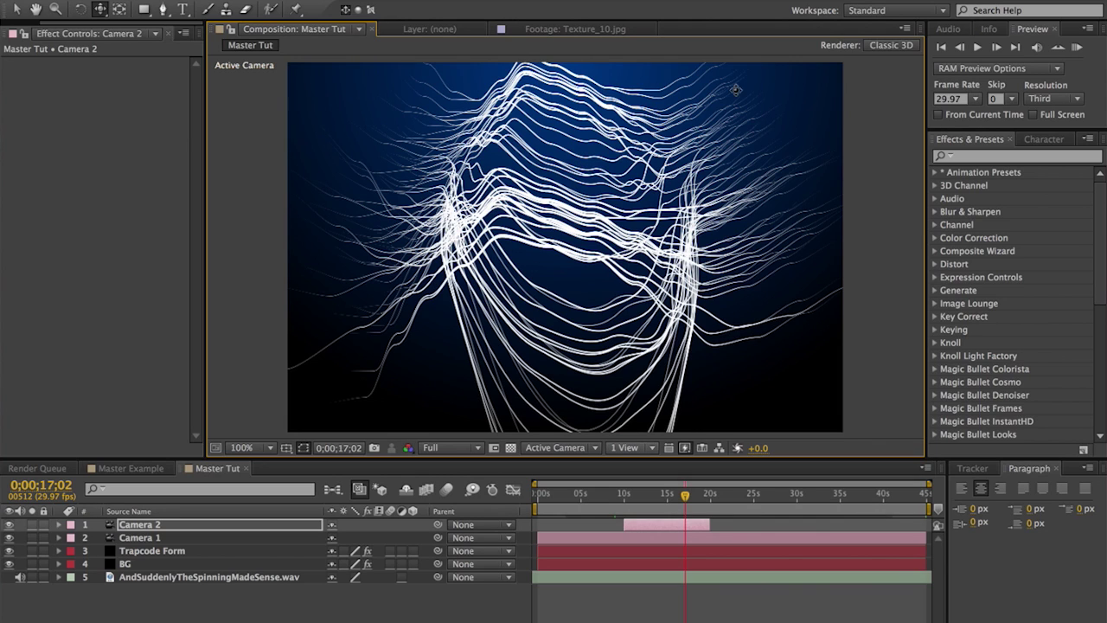
key("v")
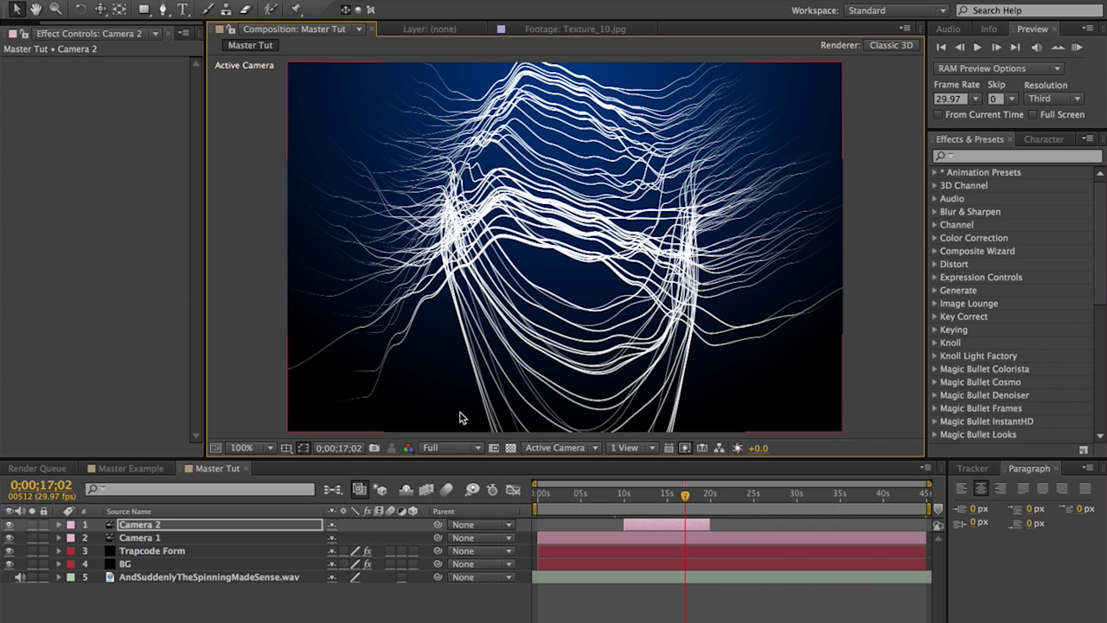
Set Sphere 1's Scale Z to 300 in the Trapcode Form layer's Spherical Field and collapse the group
left_click(147, 551)
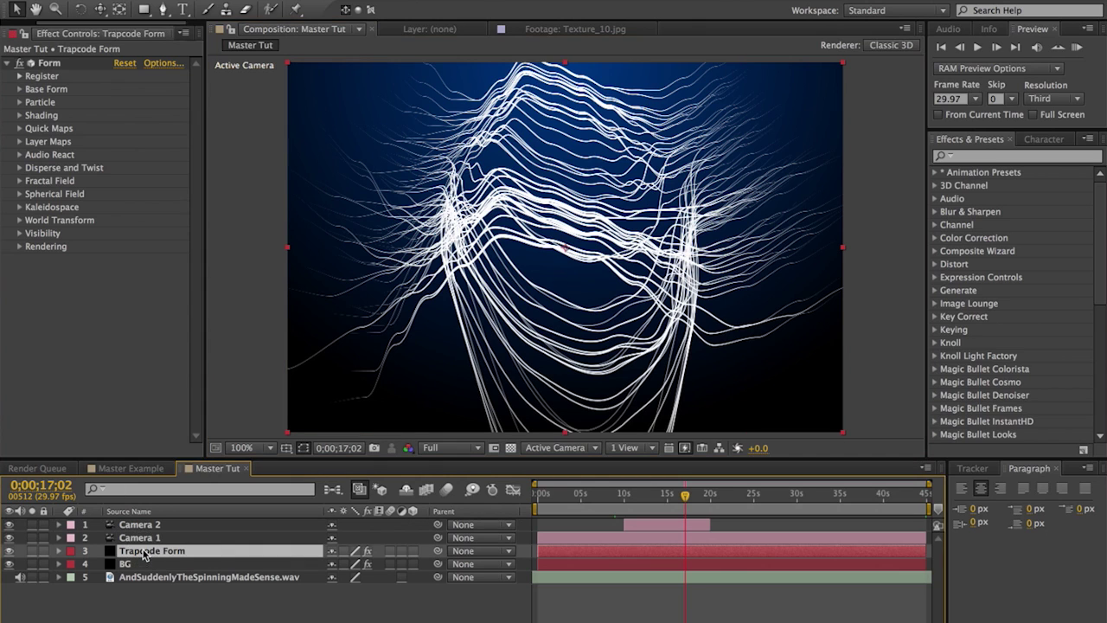
left_click(19, 193)
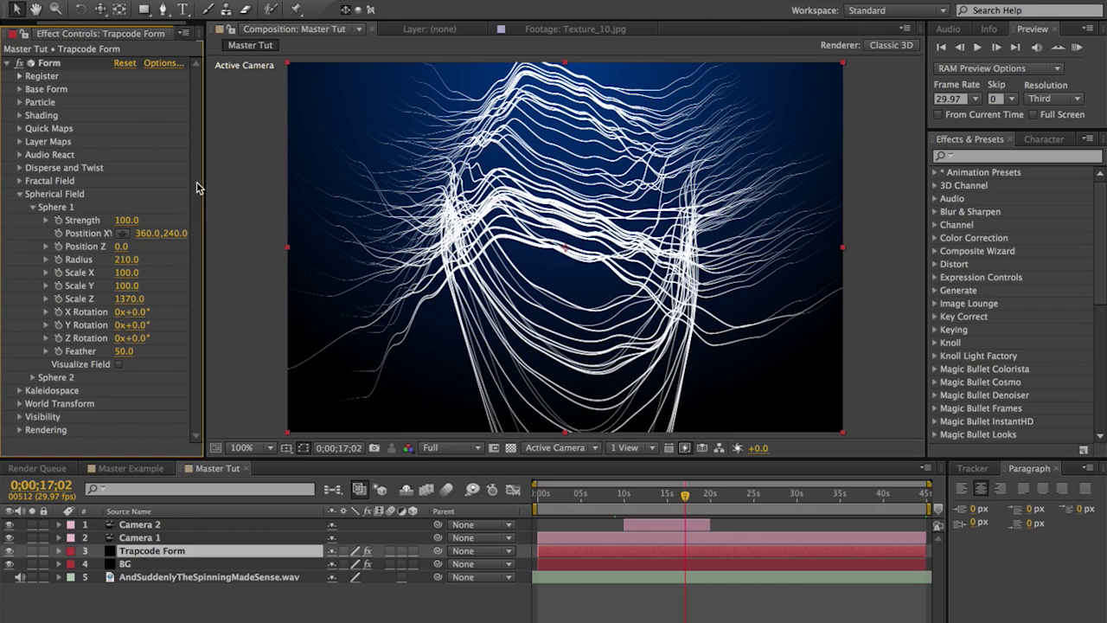
left_click(132, 298)
type("300")
key("Return")
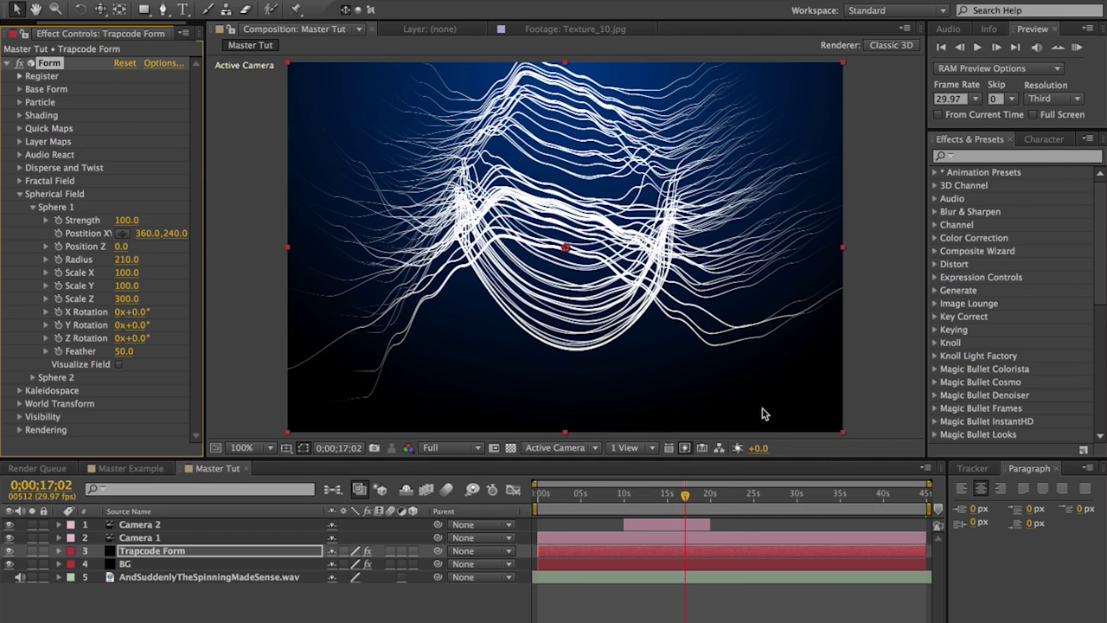
left_click(121, 394)
left_click(19, 194)
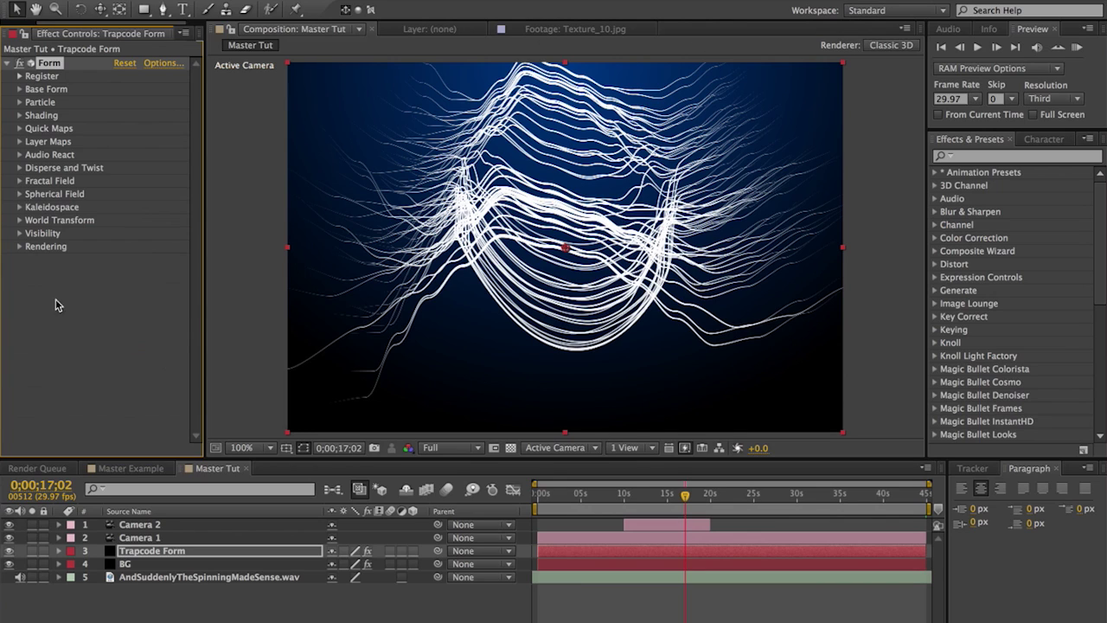
Set the Trapcode Form layer's particle Opacity to 50 and keep its Transfer Mode on Add
left_click(622, 611)
left_click(128, 526)
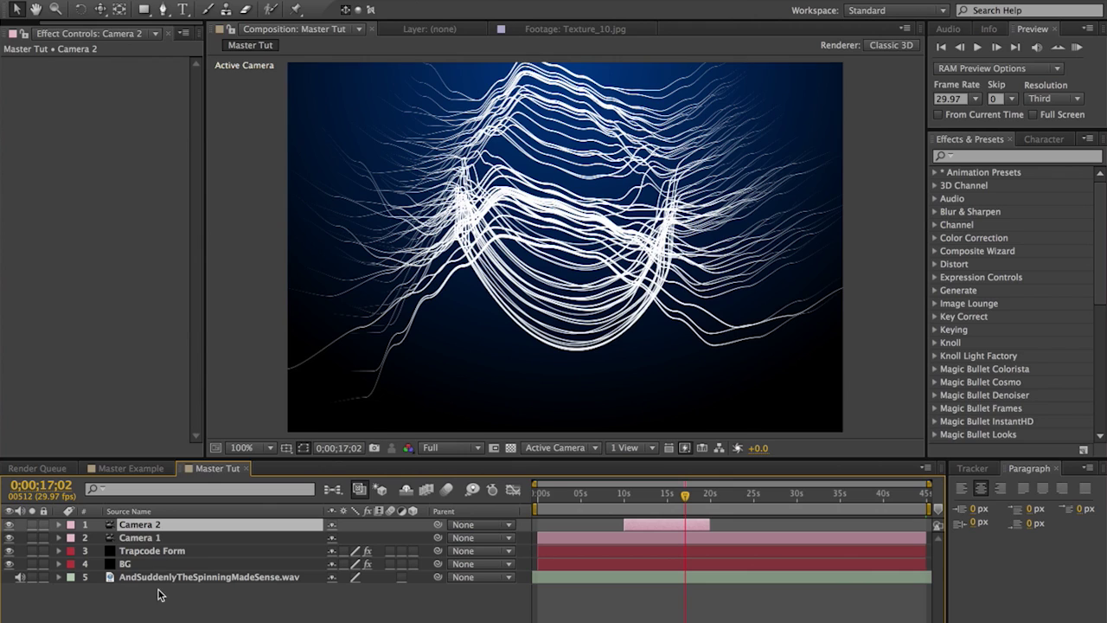
left_click(165, 551)
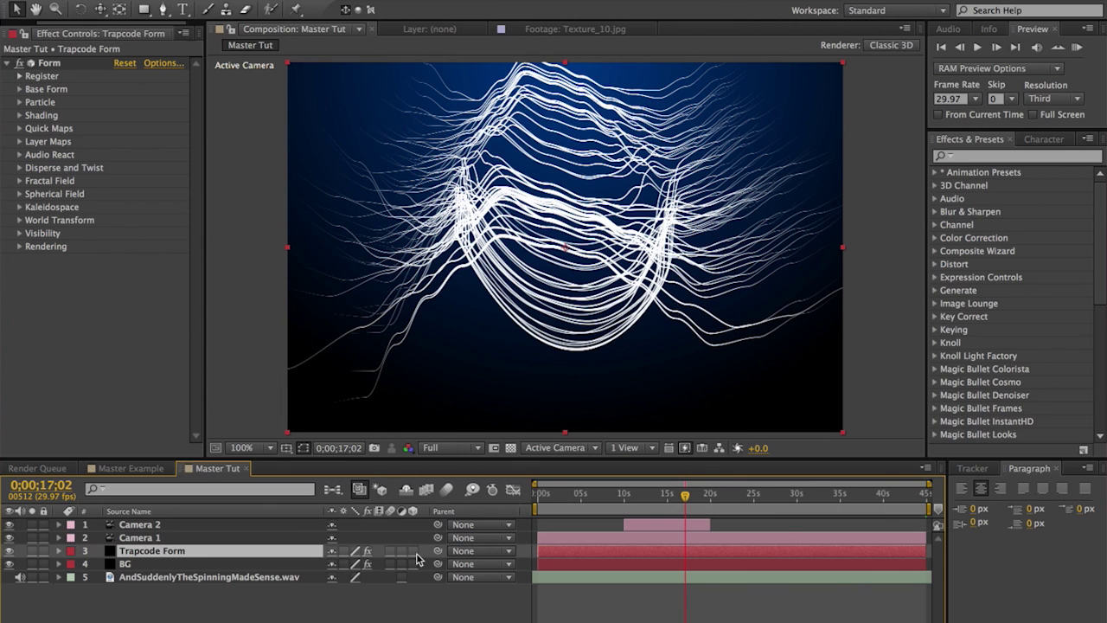
left_click(389, 551)
left_click(19, 103)
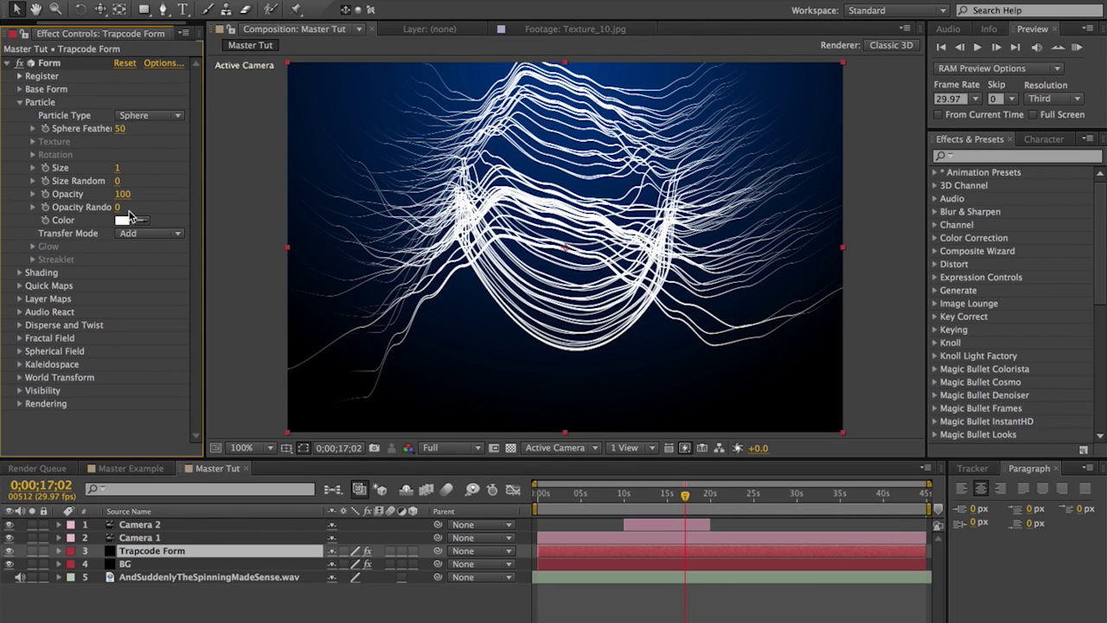
left_click(124, 195)
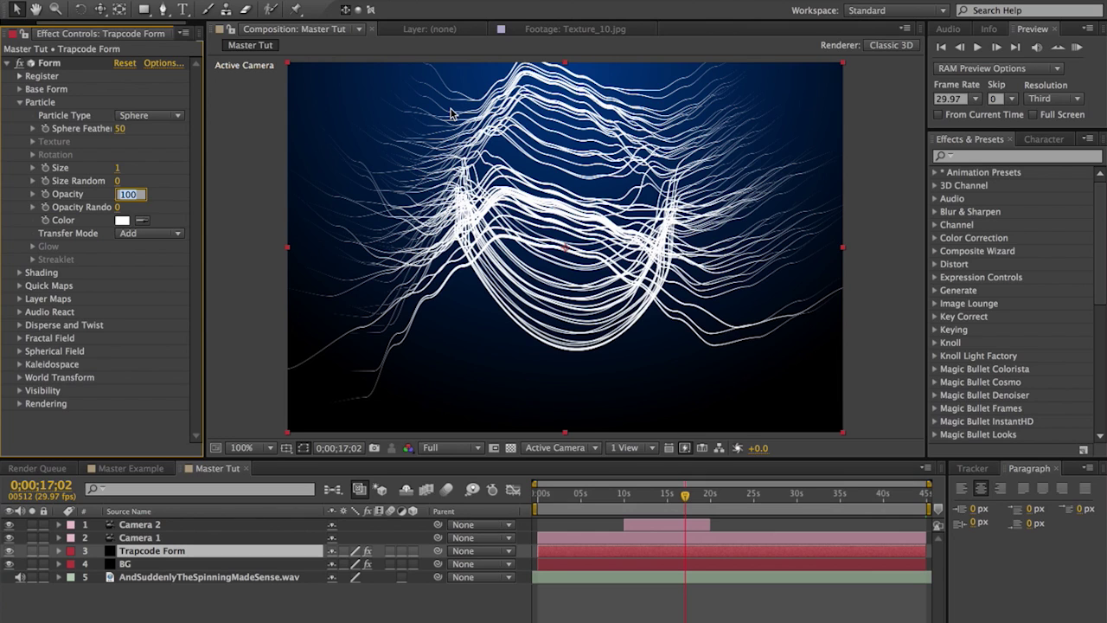
type("50")
key("Return")
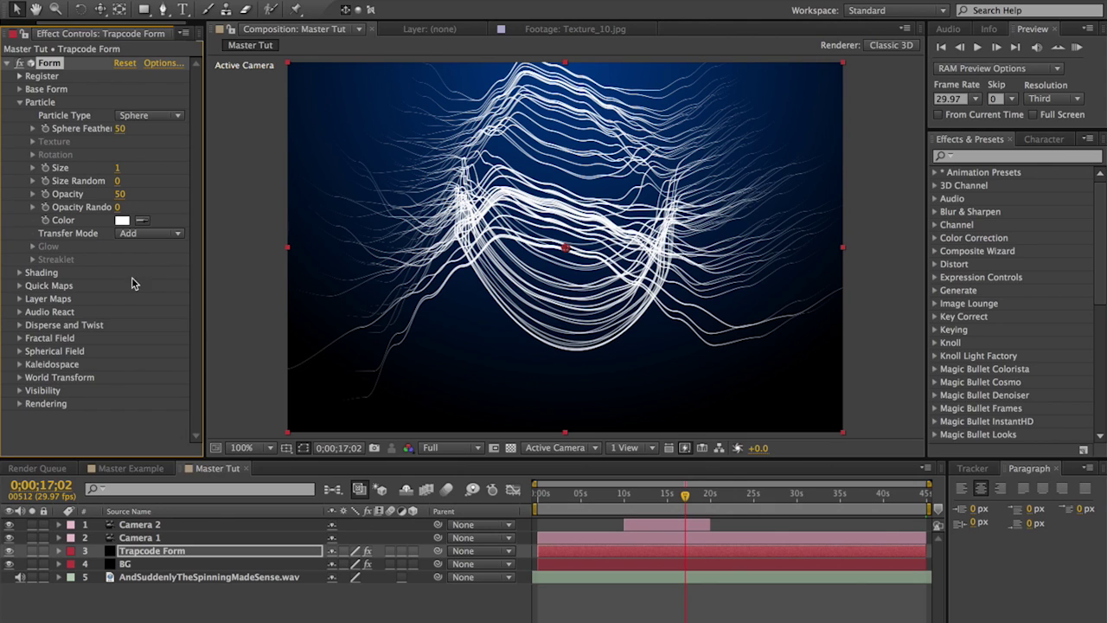
left_click(143, 235)
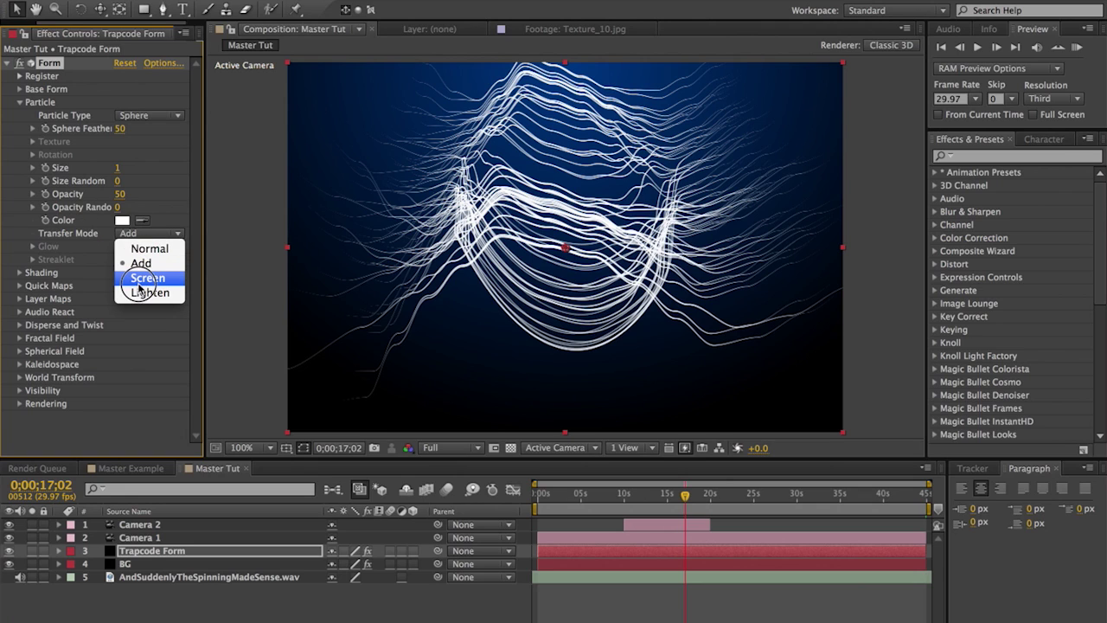
left_click(143, 268)
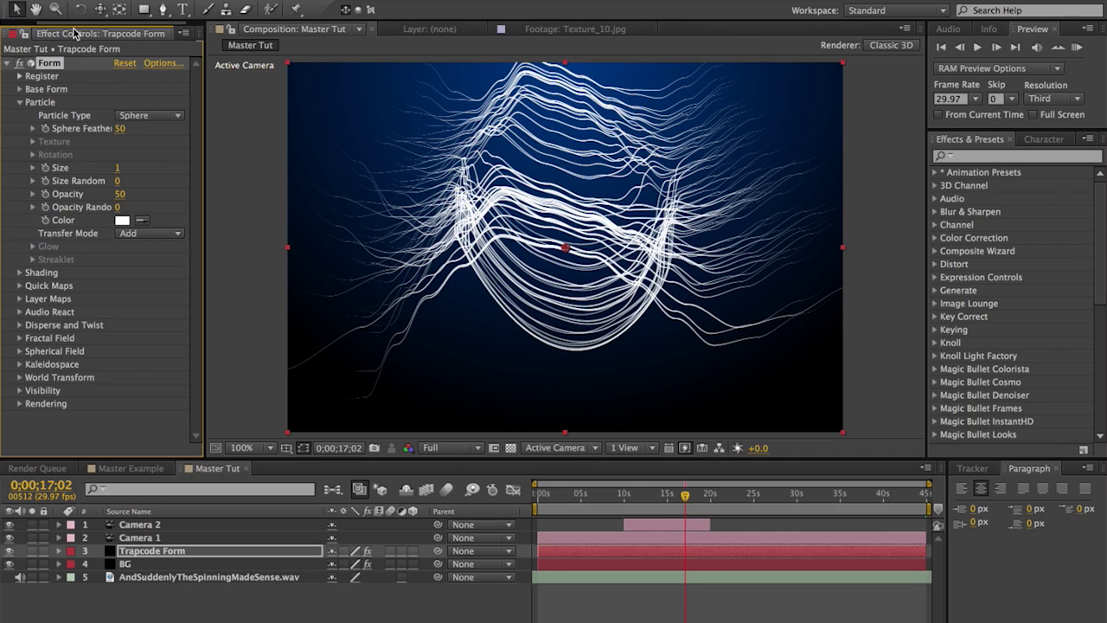
Switch the project's color depth to 32 bits per channel
left_click(19, 36)
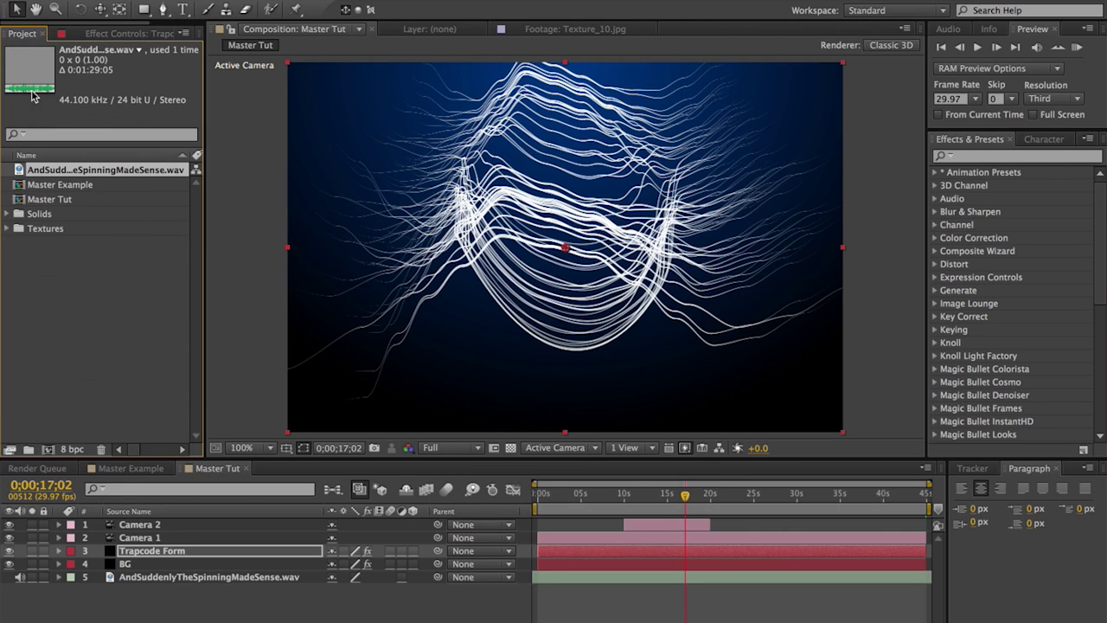
left_click(76, 452, "alt")
left_click(77, 455, "alt")
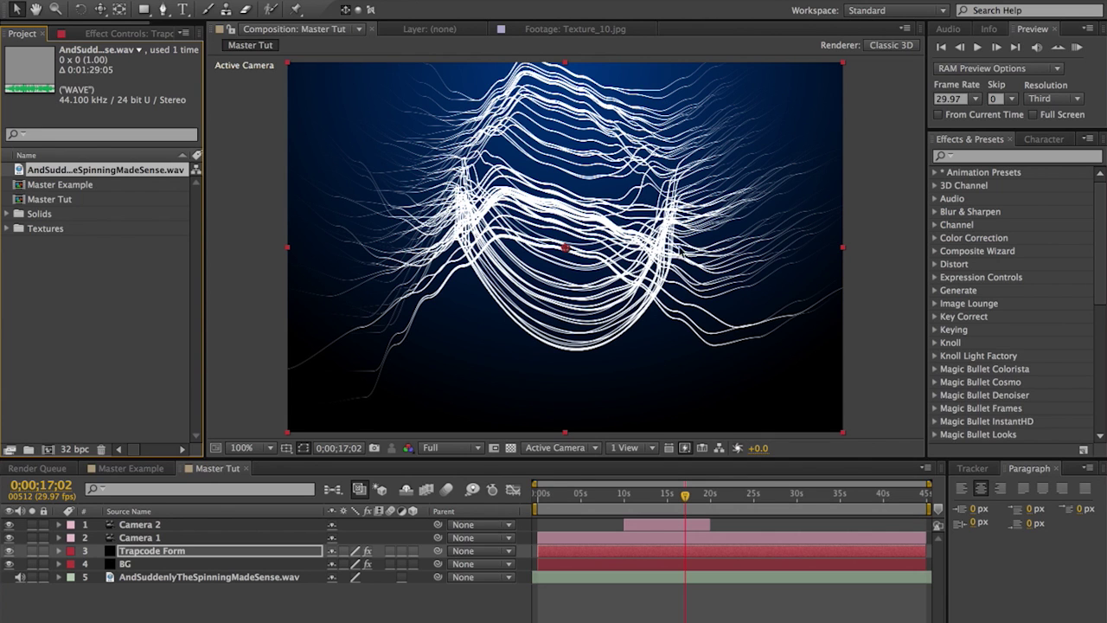
Inspect the RGB values of the overlapping strings up close in the Master Tut composition
key("period")
key("period")
key("comma")
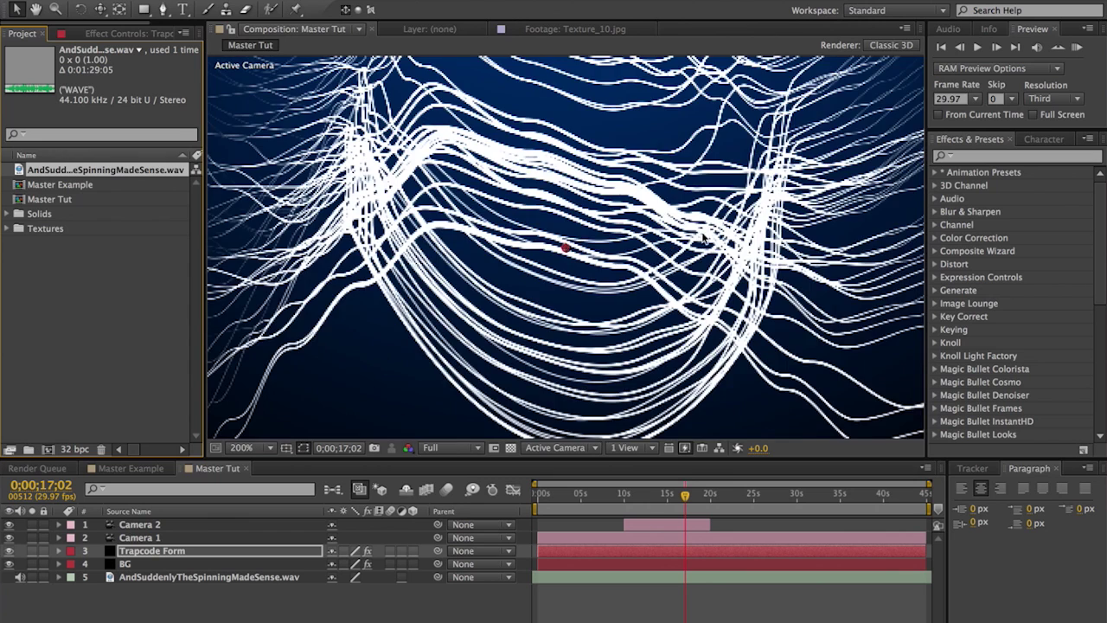
key("period")
key("period")
left_click(989, 30)
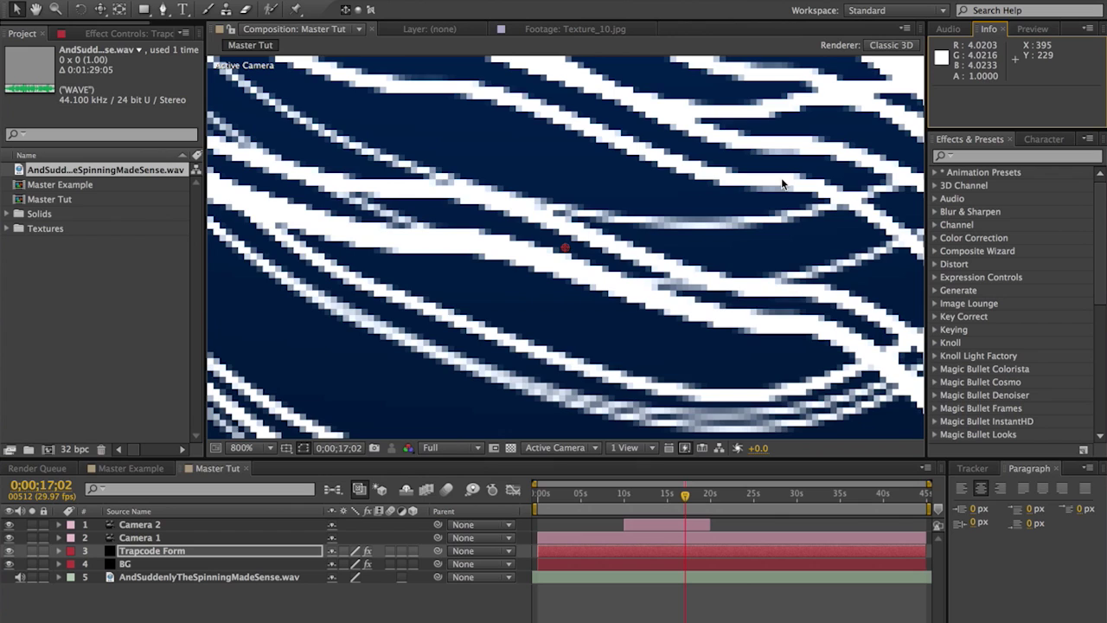
scroll(781, 177, "down", 6)
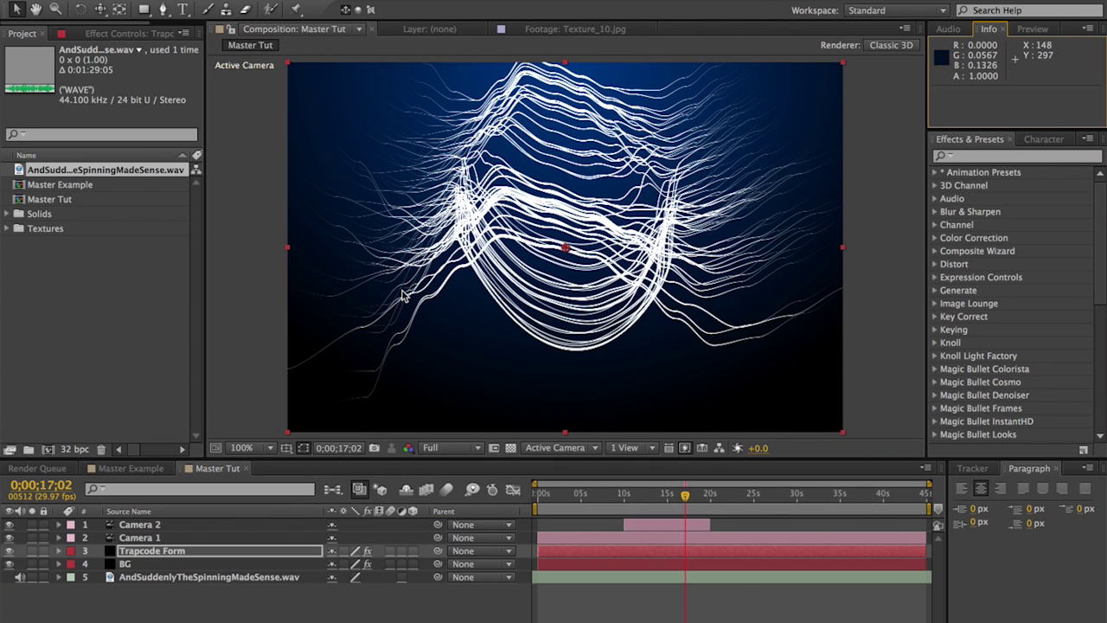
Try a Fast Blur with Blurriness 3 on the Trapcode Form layer and remove the effect
left_click(186, 551)
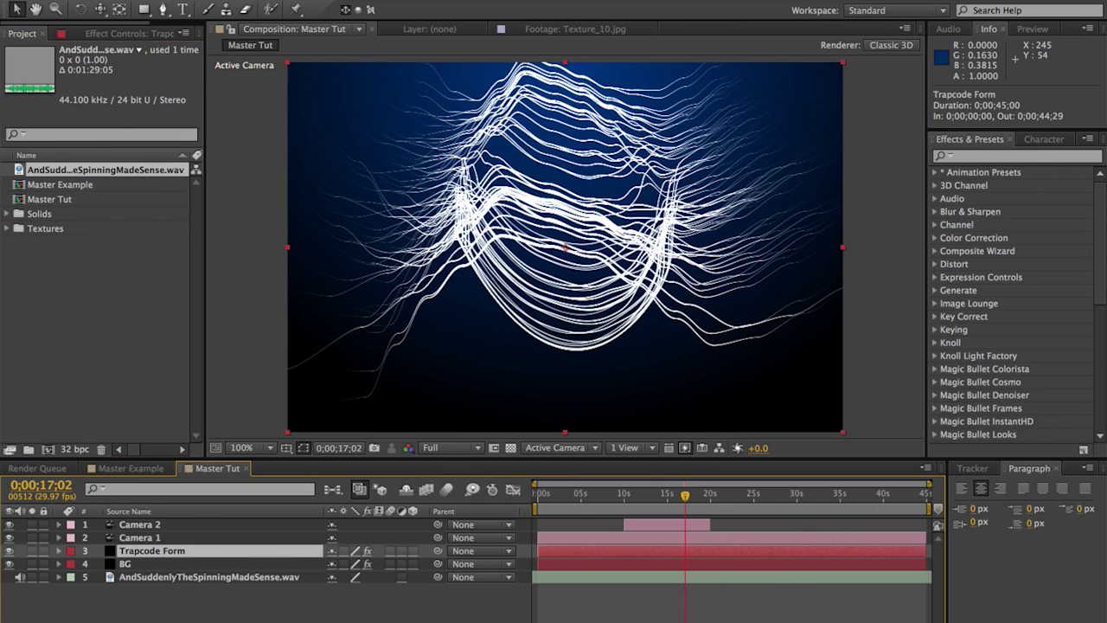
left_click(328, 0)
mouse_move(351, 79)
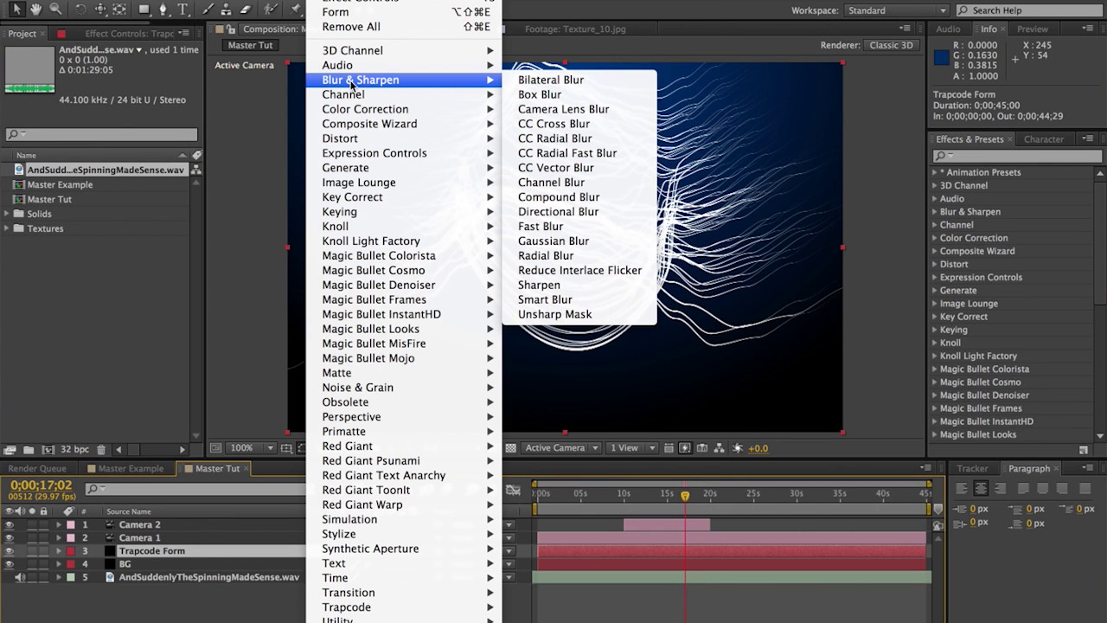
left_click(541, 226)
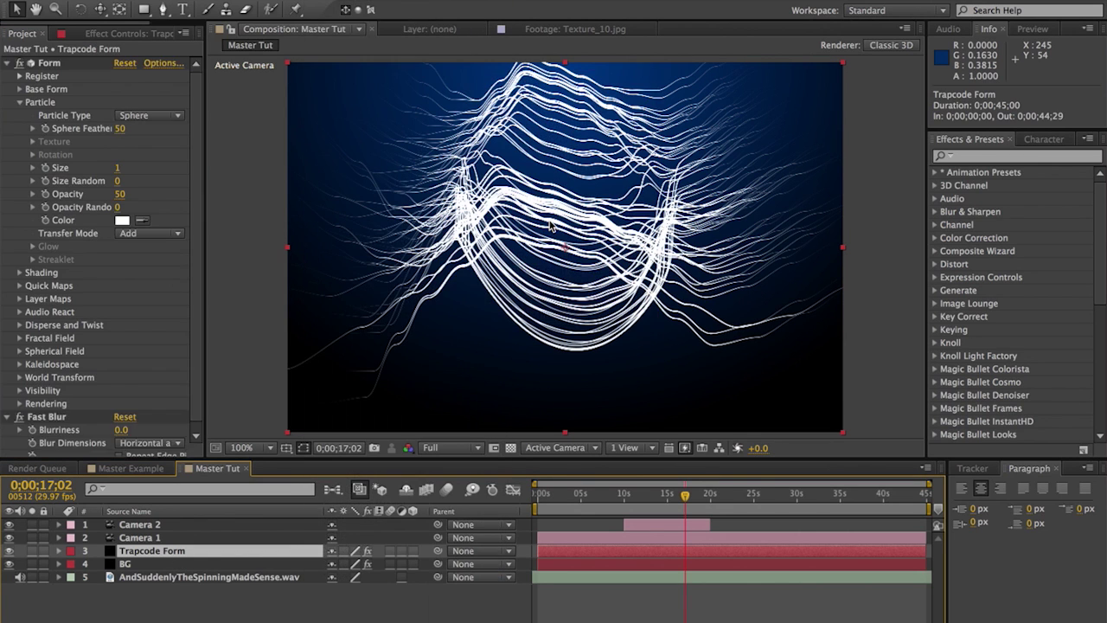
left_click(122, 423)
type("3")
key("Return")
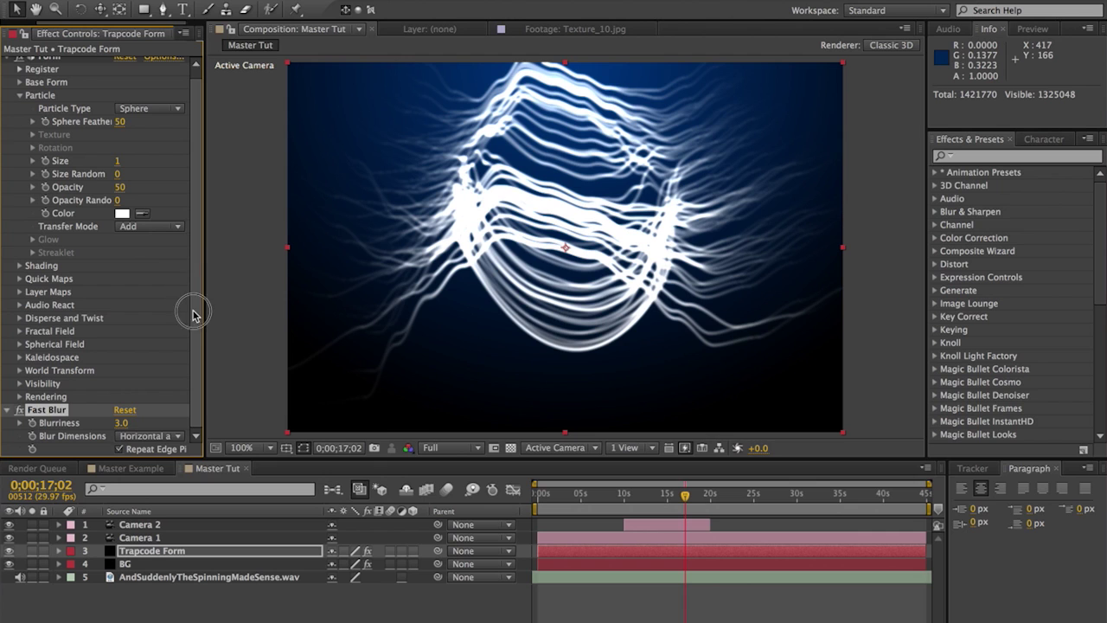
key("Delete")
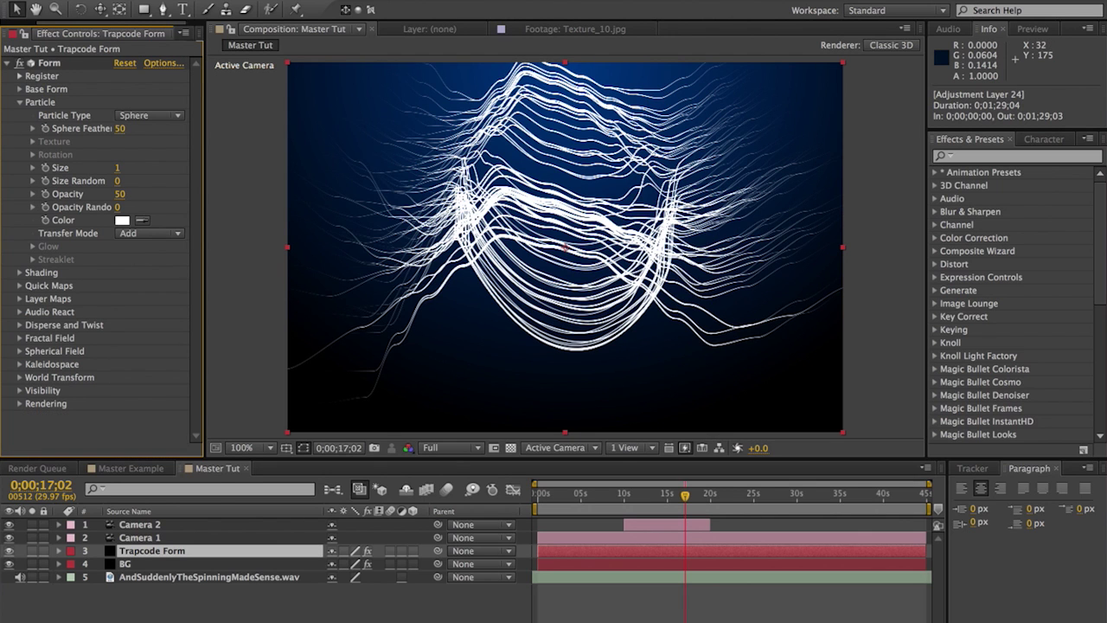
Try a Glow on the Trapcode Form layer with Intensity 0.1, Radius 74 and Threshold 18.4%, and remove the effect
left_click(324, 2)
mouse_move(485, 534)
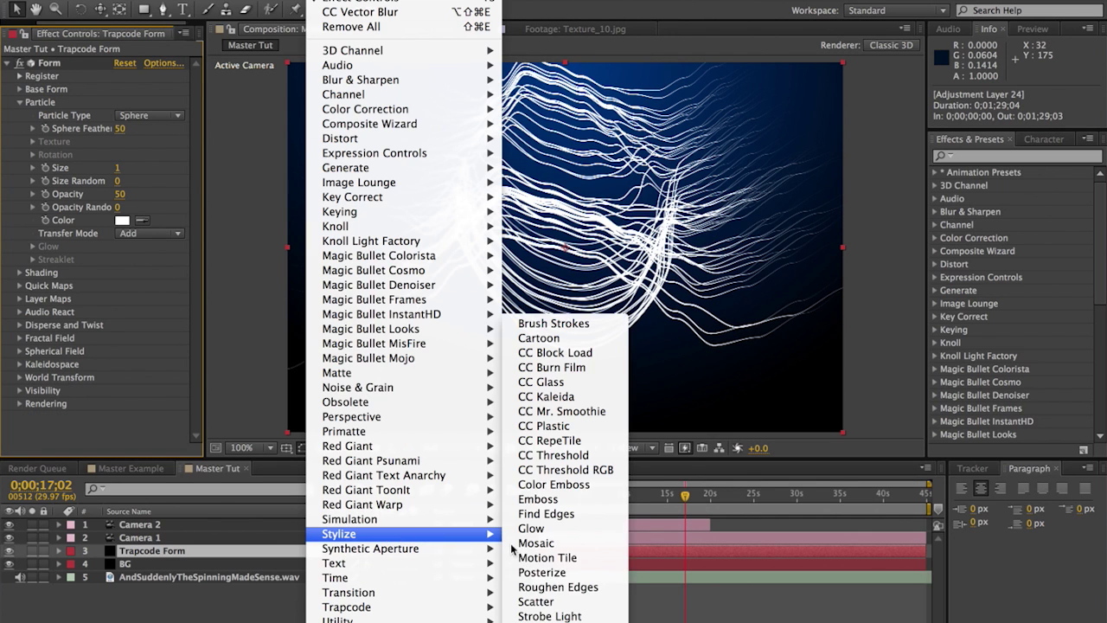
left_click(531, 527)
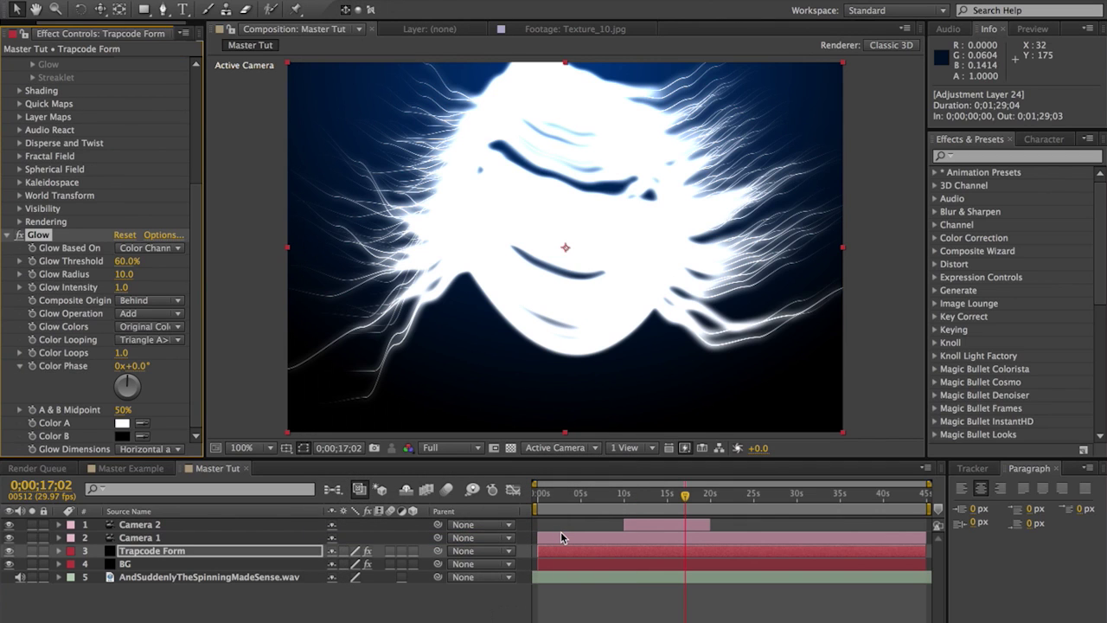
left_click(121, 287)
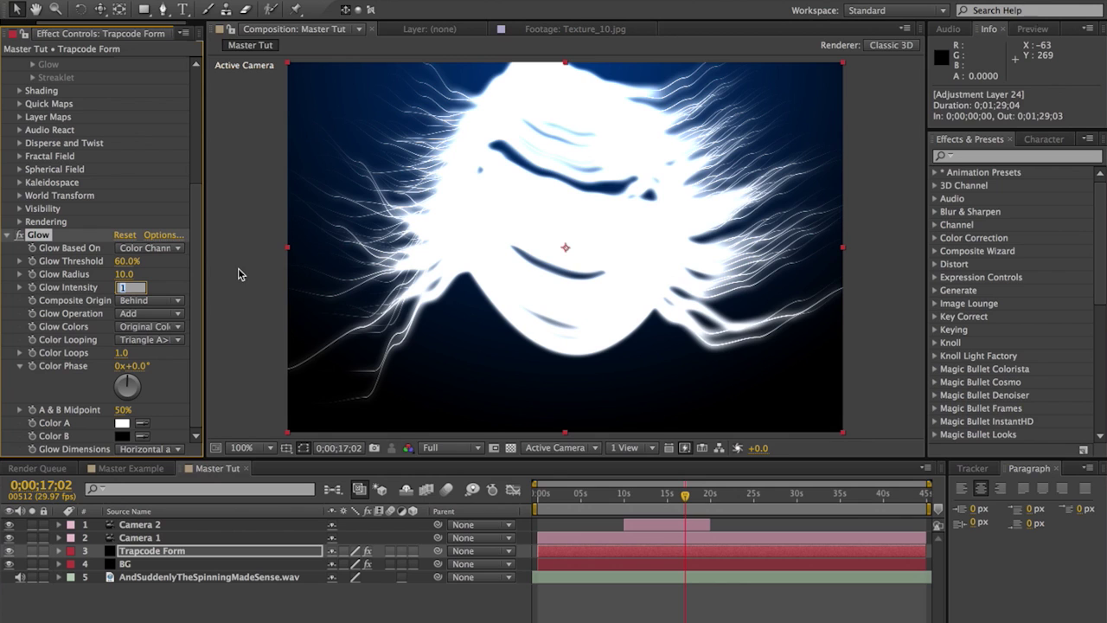
type("0.1")
key("Return")
left_click_drag(124, 273, 157, 268)
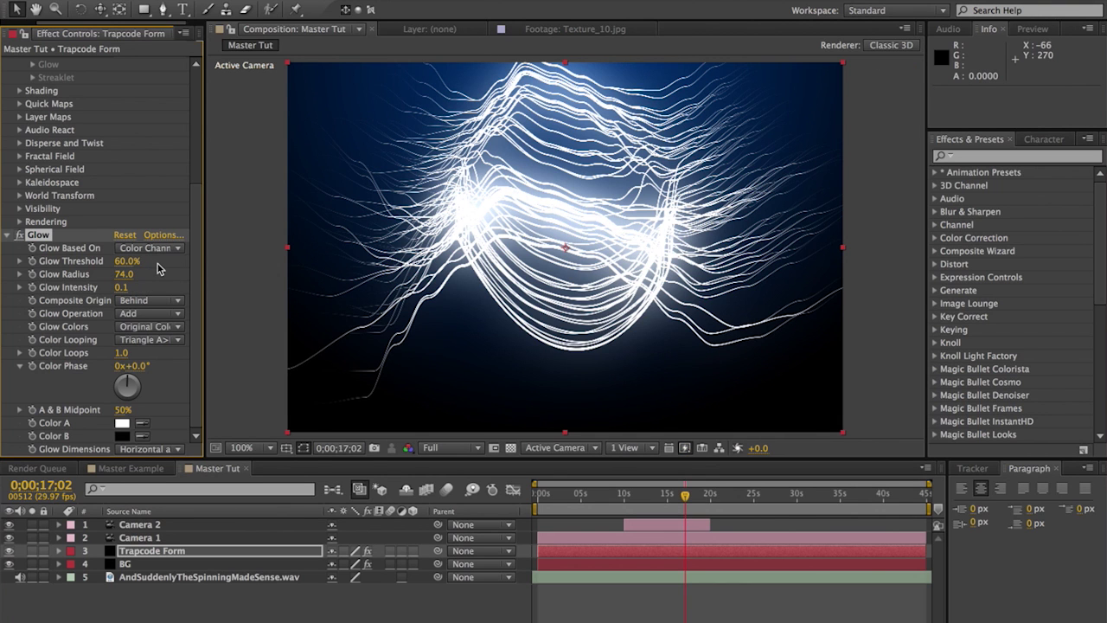
left_click_drag(121, 287, 119, 298)
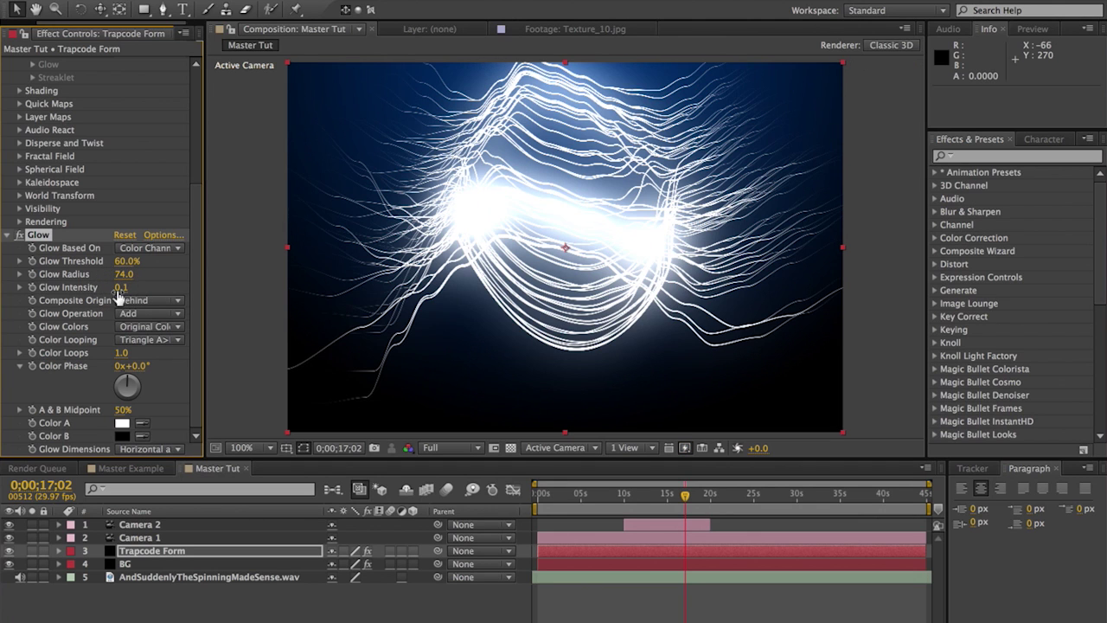
mouse_move(127, 260)
left_mouse_down()
mouse_move(100, 268)
mouse_move(208, 265)
mouse_move(63, 277)
left_mouse_up()
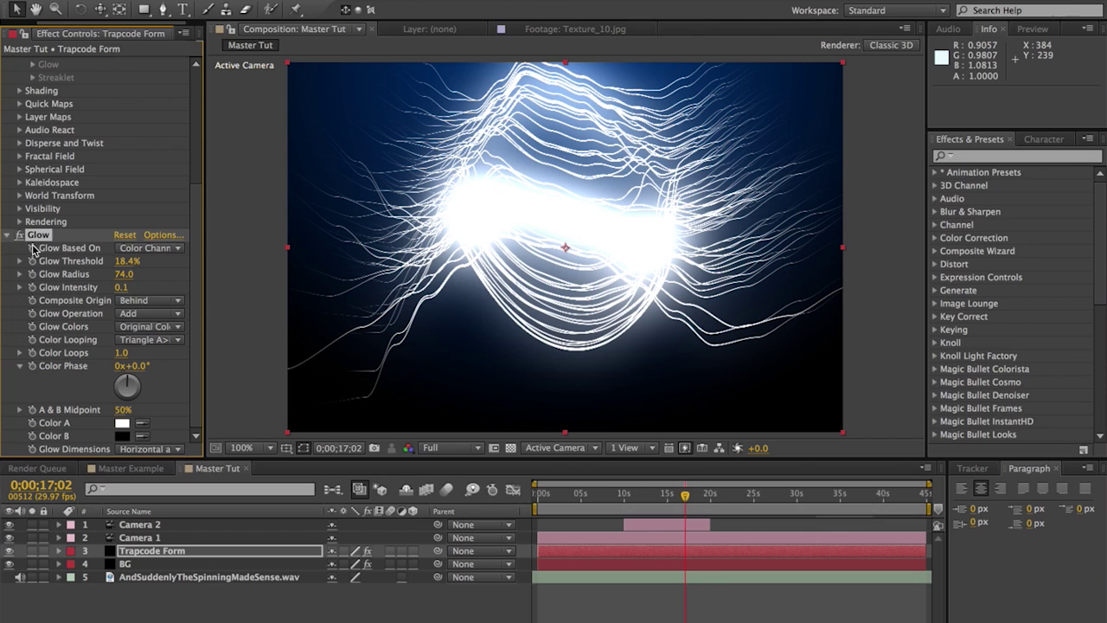
key("Delete")
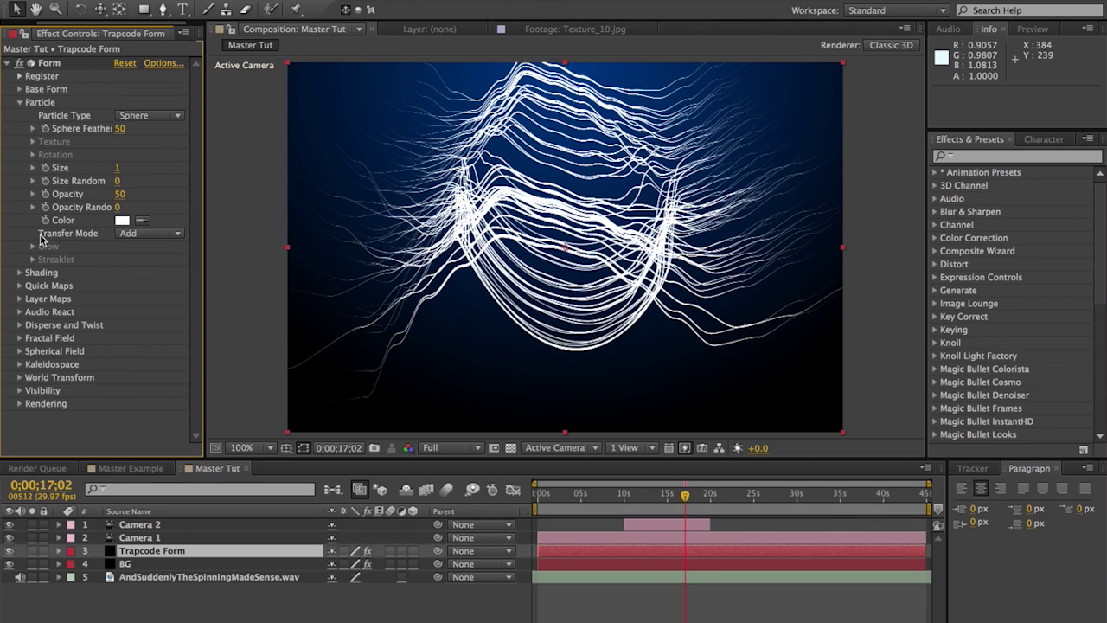
At 0;00;10;21, start keyframing Sphere 1's Strength in Form's Spherical Field with a value of 0
left_click(21, 356)
scroll(35, 346, "down", 3)
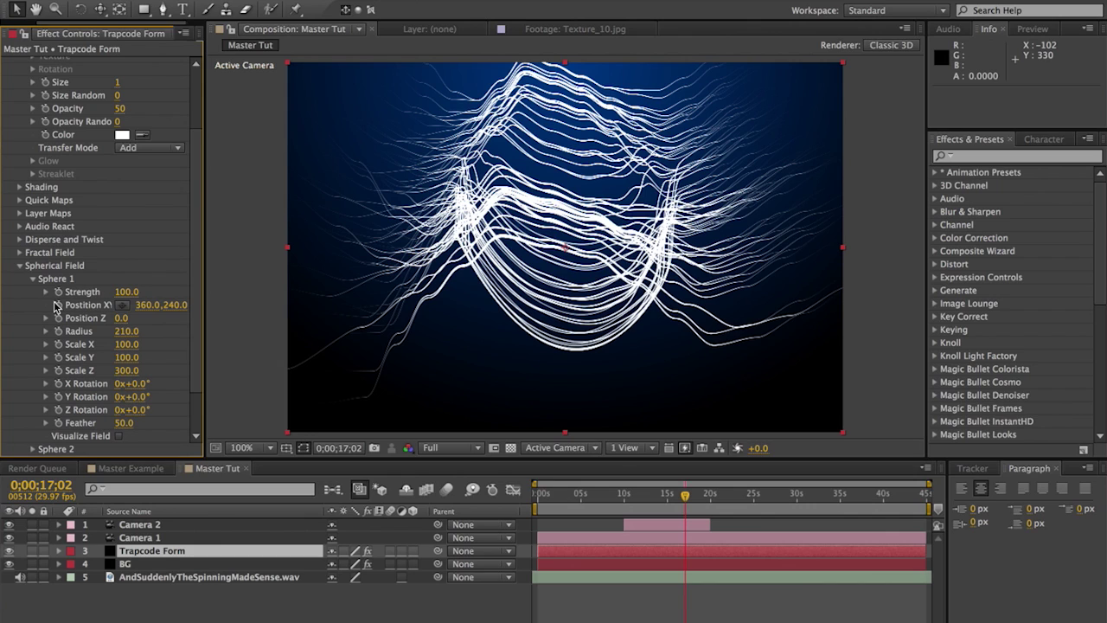
left_click_drag(644, 499, 630, 499)
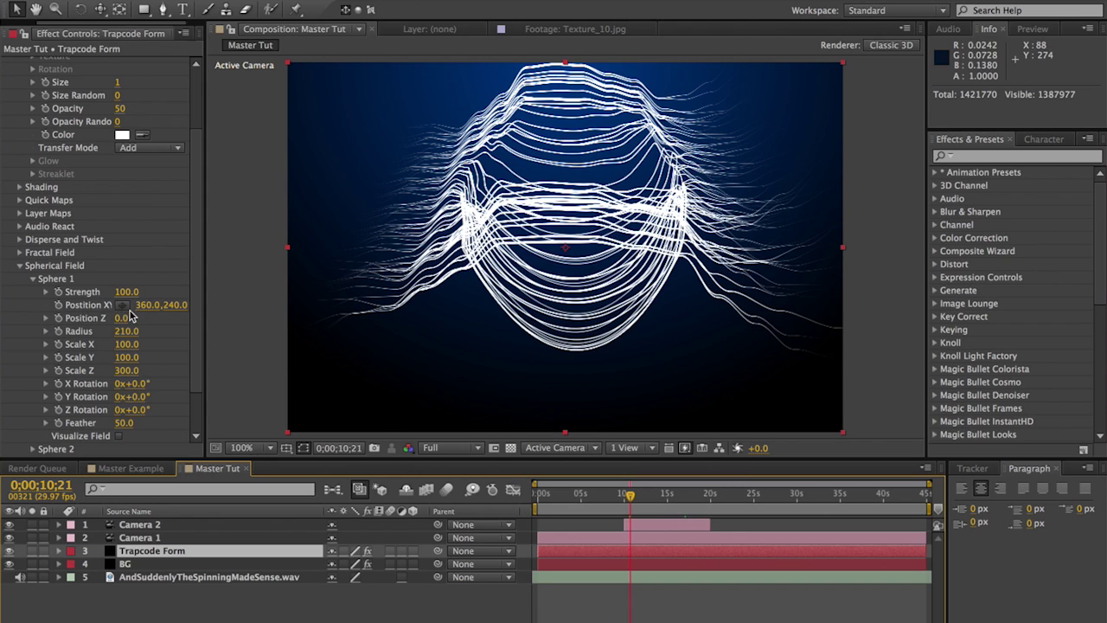
left_click_drag(126, 292, 4, 294)
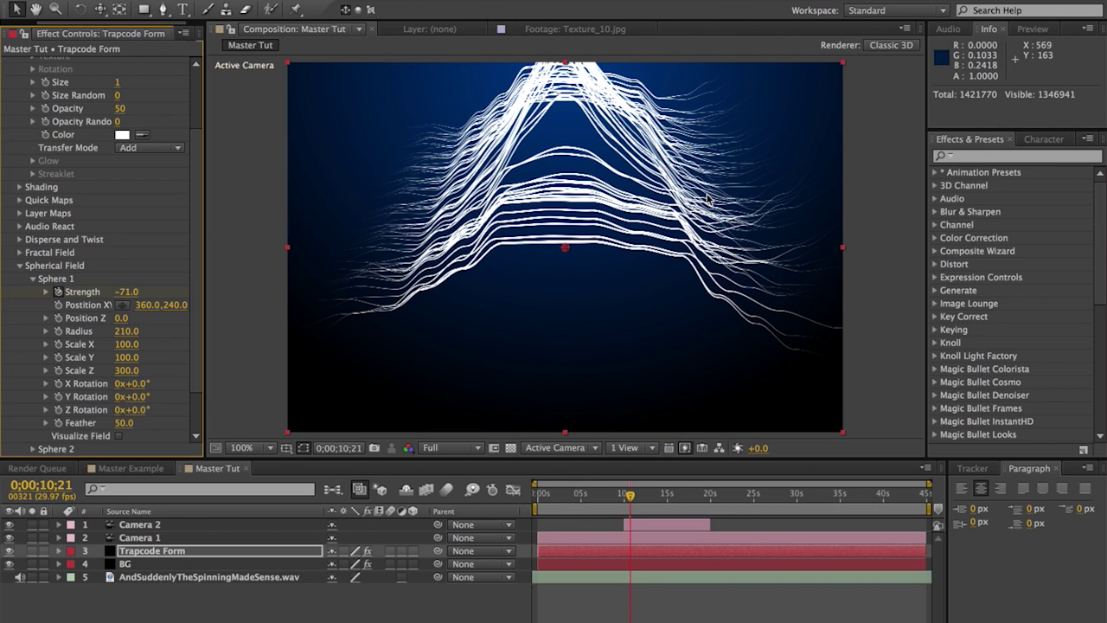
left_click(126, 291)
type("0")
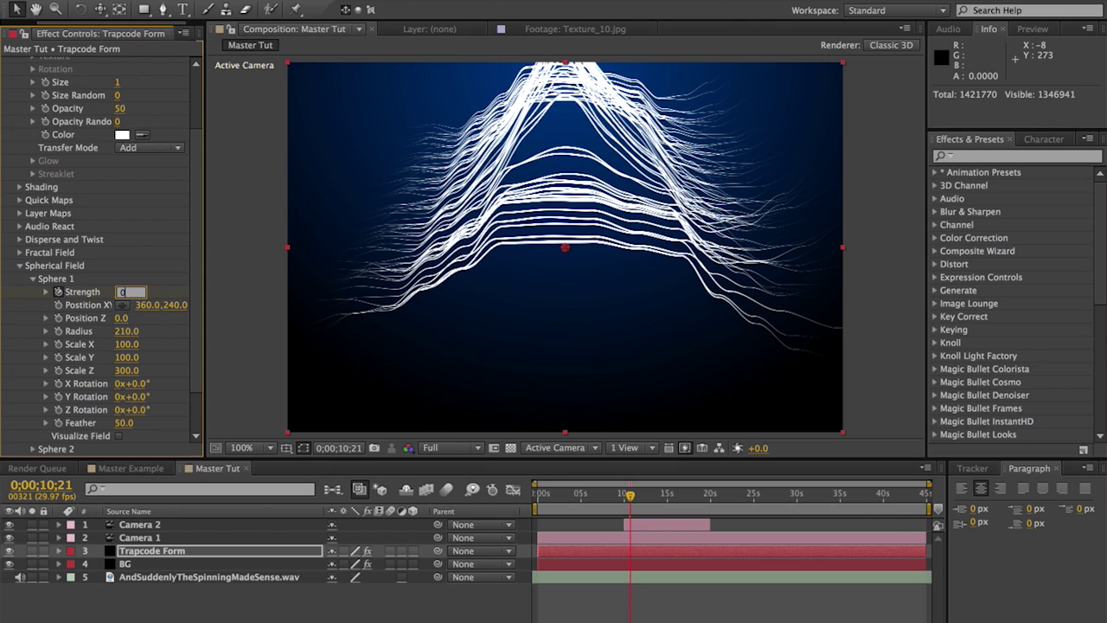
key("Return")
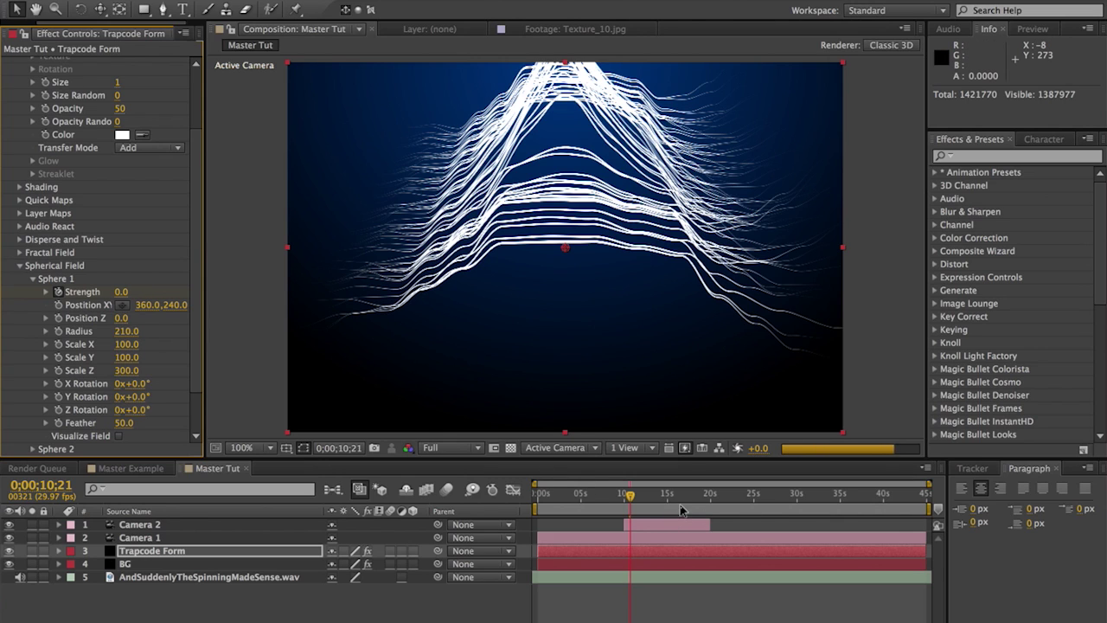
Keyframe Sphere 1's Strength at 100 at 0;00;15;03
left_click(669, 506)
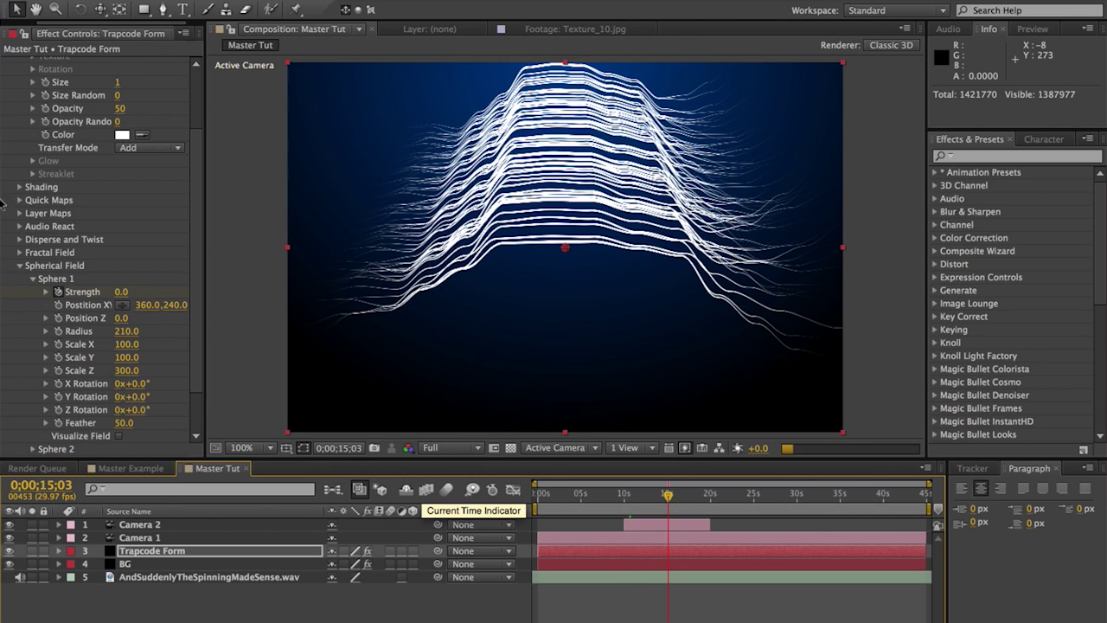
left_click(122, 292)
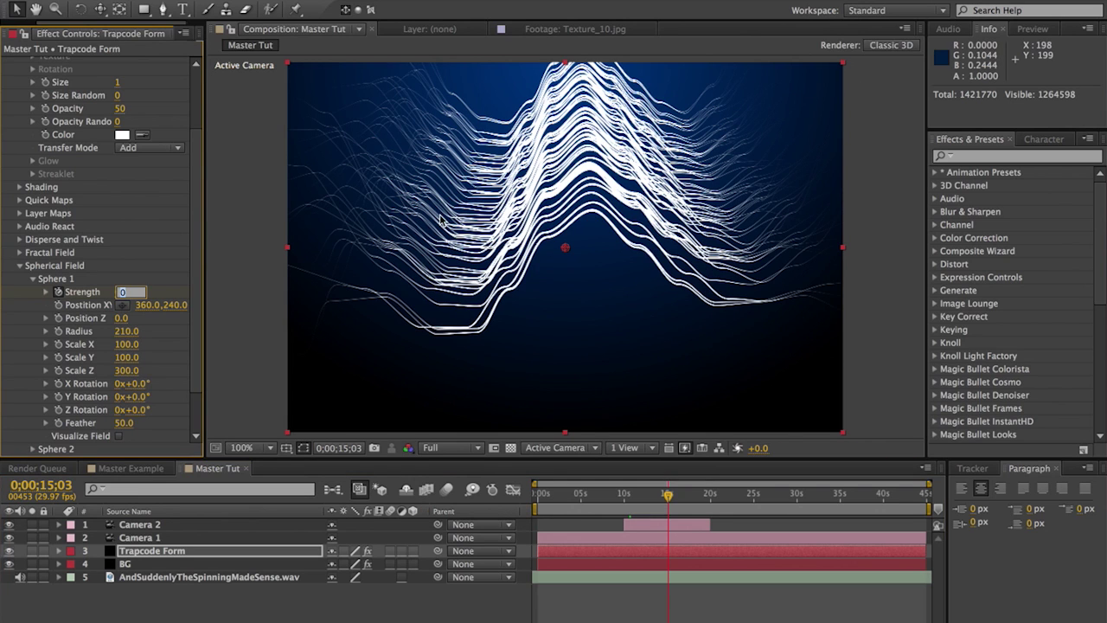
type("100")
key("Return")
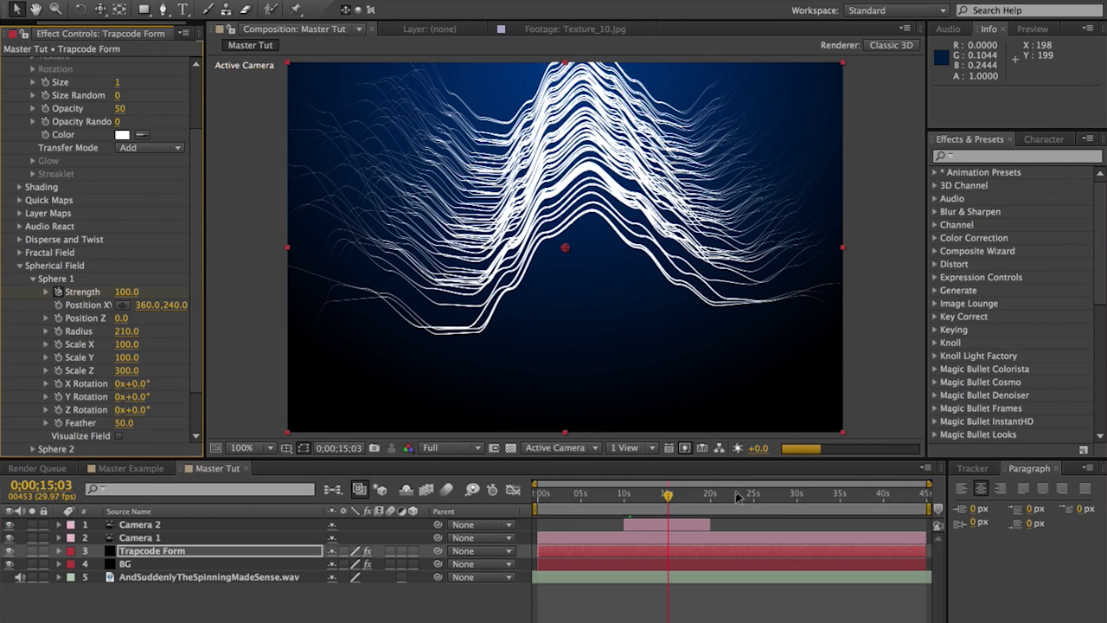
Keyframe Sphere 1's Strength at 0 at 0;00;19;01 in Form's Spherical Field
left_click(703, 506)
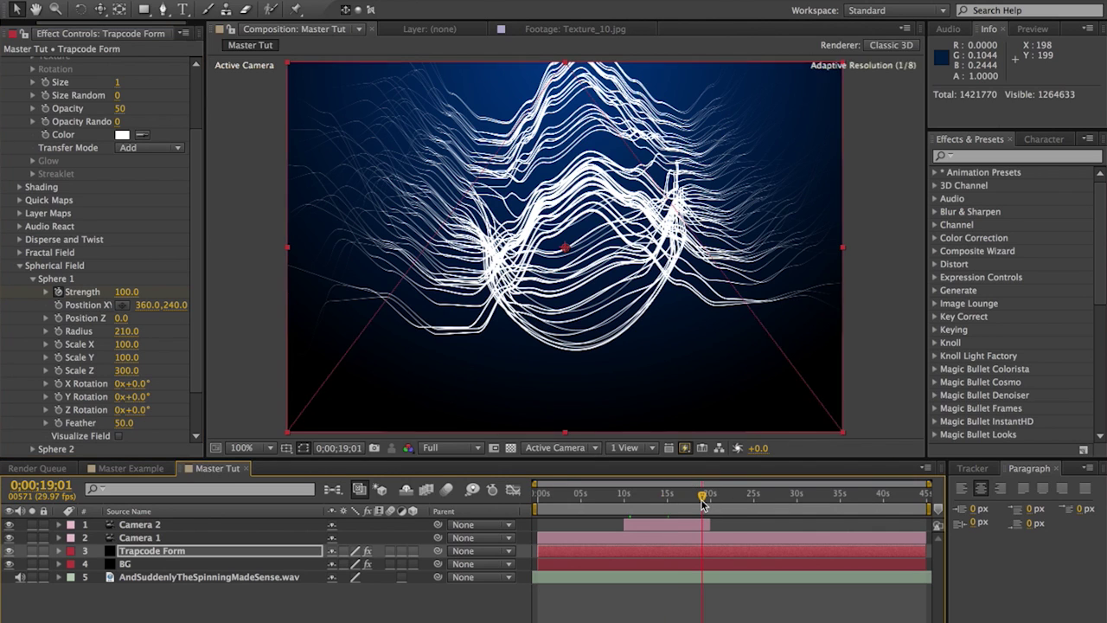
left_click(125, 293)
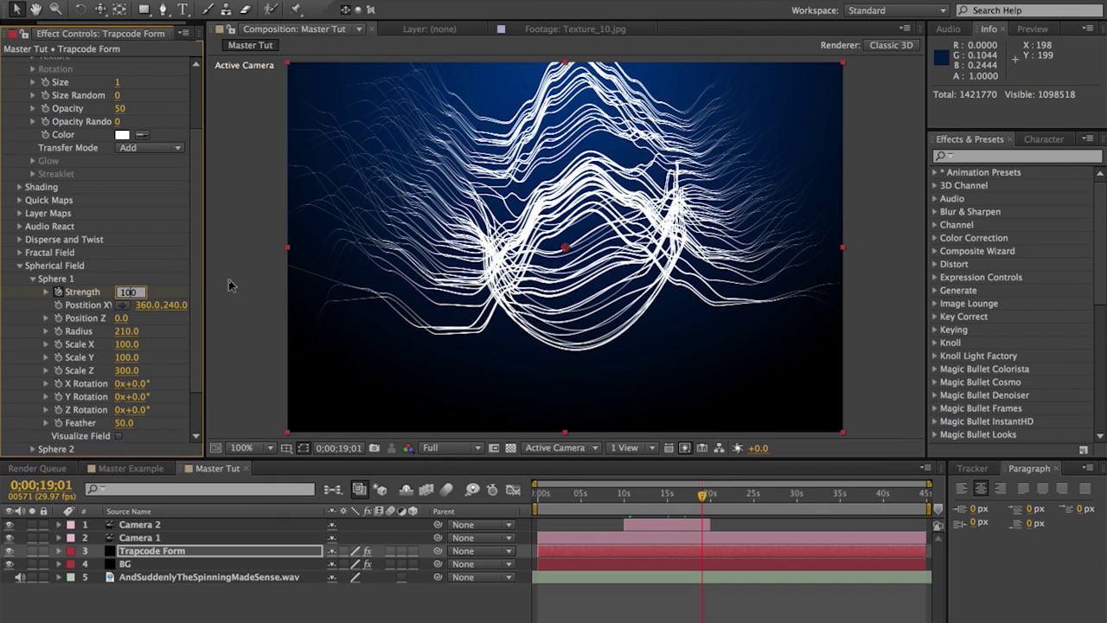
left_click(129, 292)
double_click(130, 292)
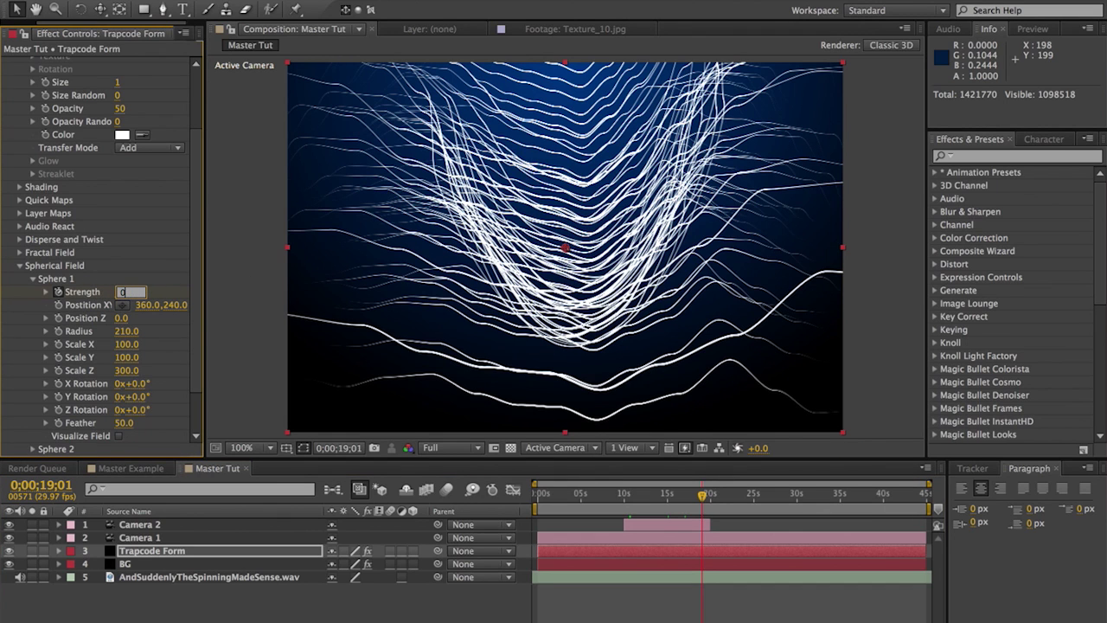
key("Return")
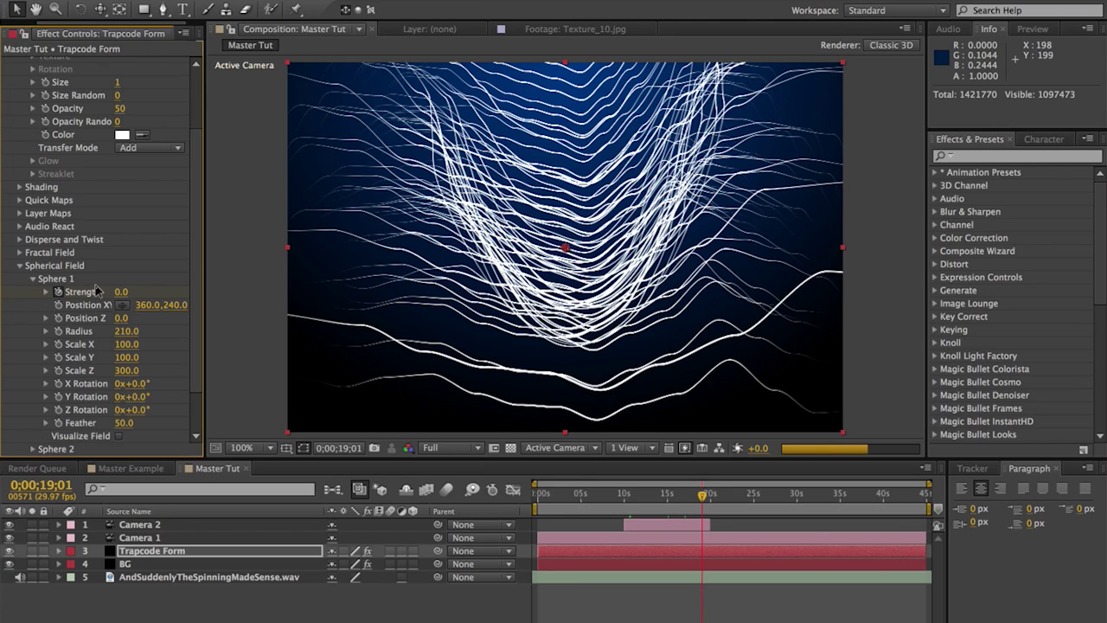
From 0;00;10;19, set the RAM preview resolution to Quarter and run a RAM preview
left_click(630, 502)
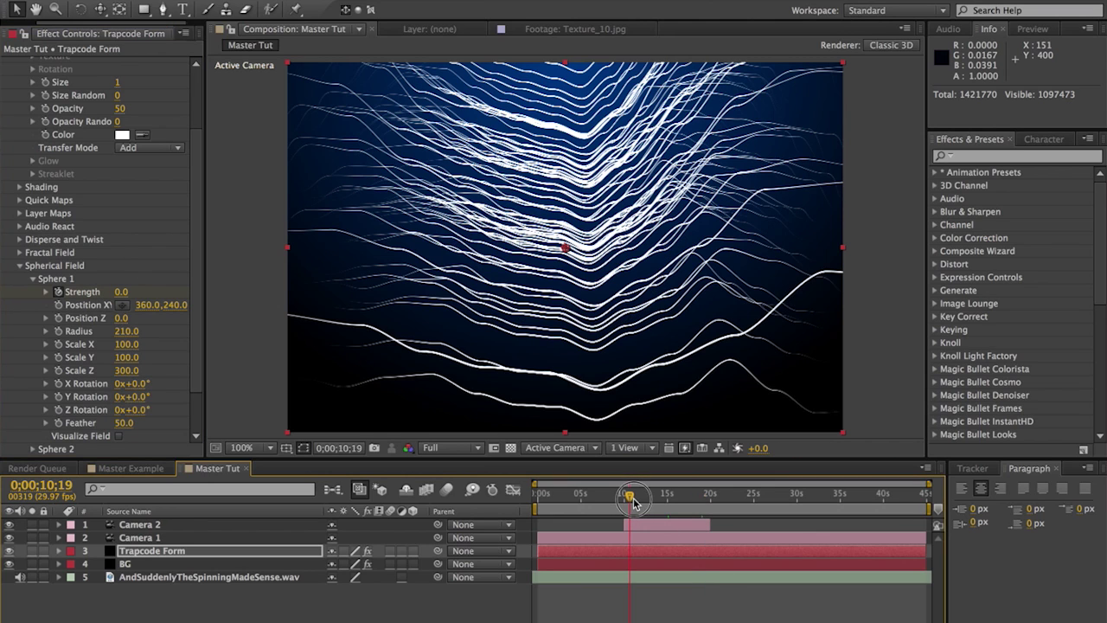
left_click(1035, 30)
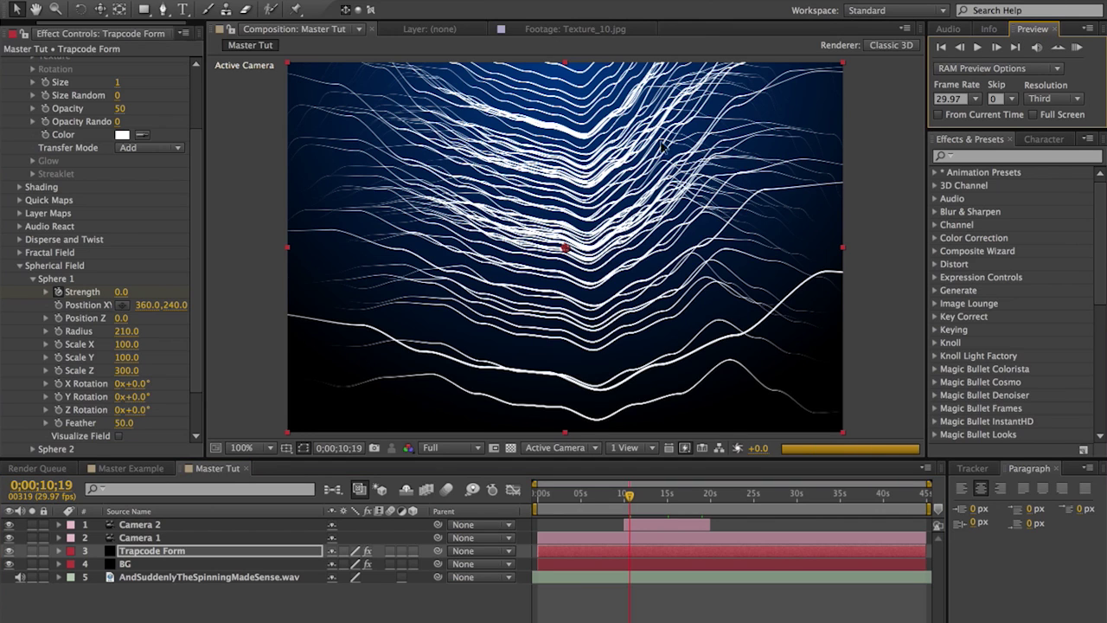
left_click(1044, 100)
left_click(982, 204)
left_click(1075, 48)
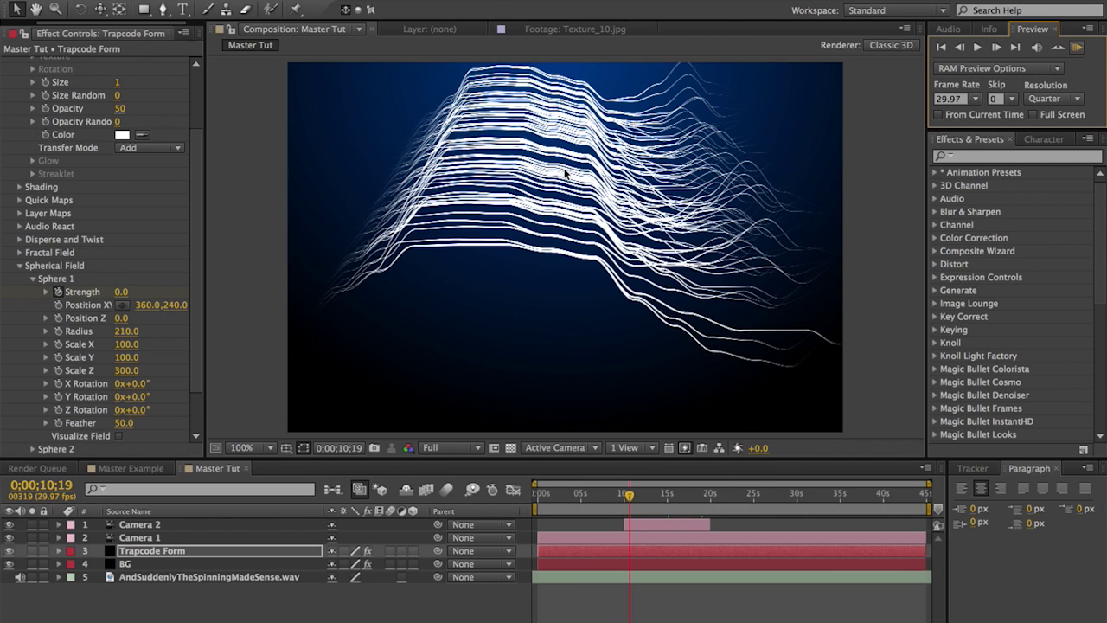
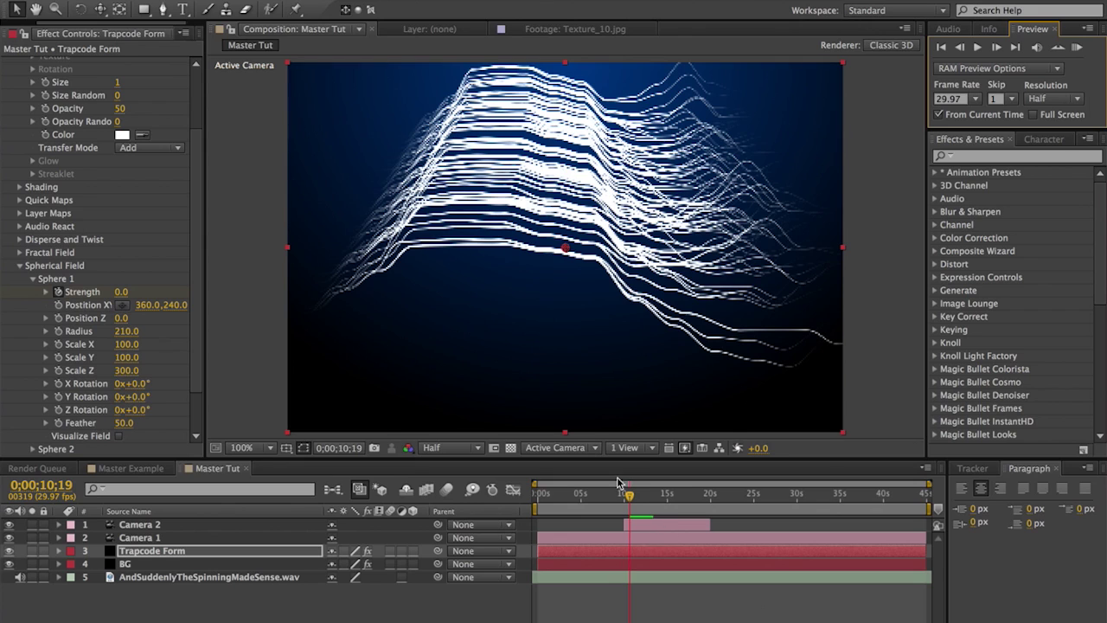
Deselect the Trapcode Form layer and set the composition viewer's resolution to Full
left_click(248, 616)
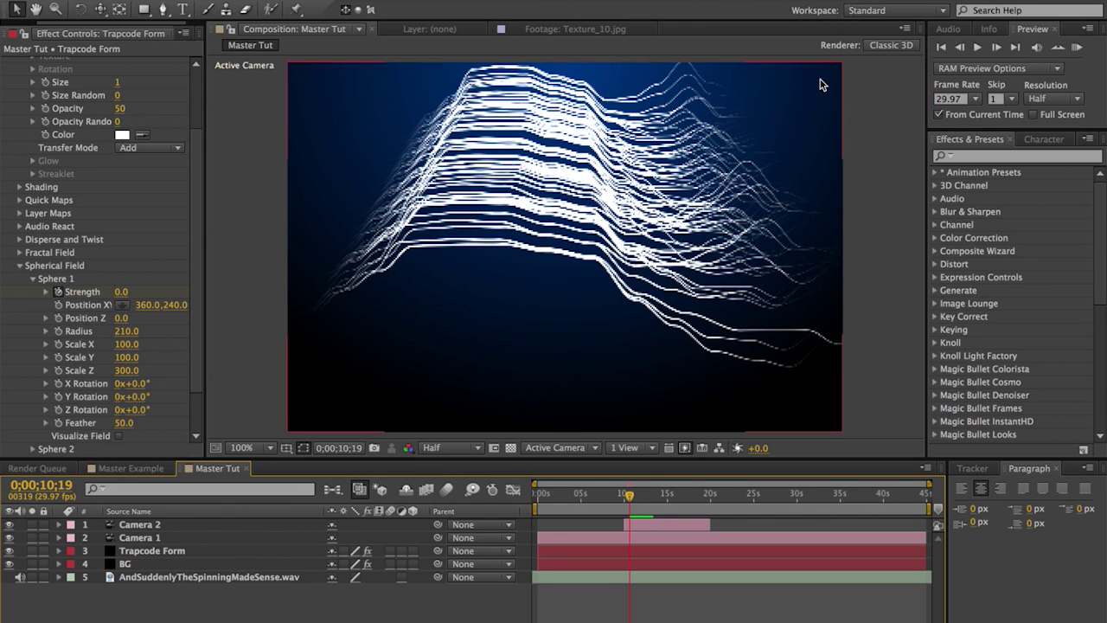
left_click(450, 447)
left_click(449, 422)
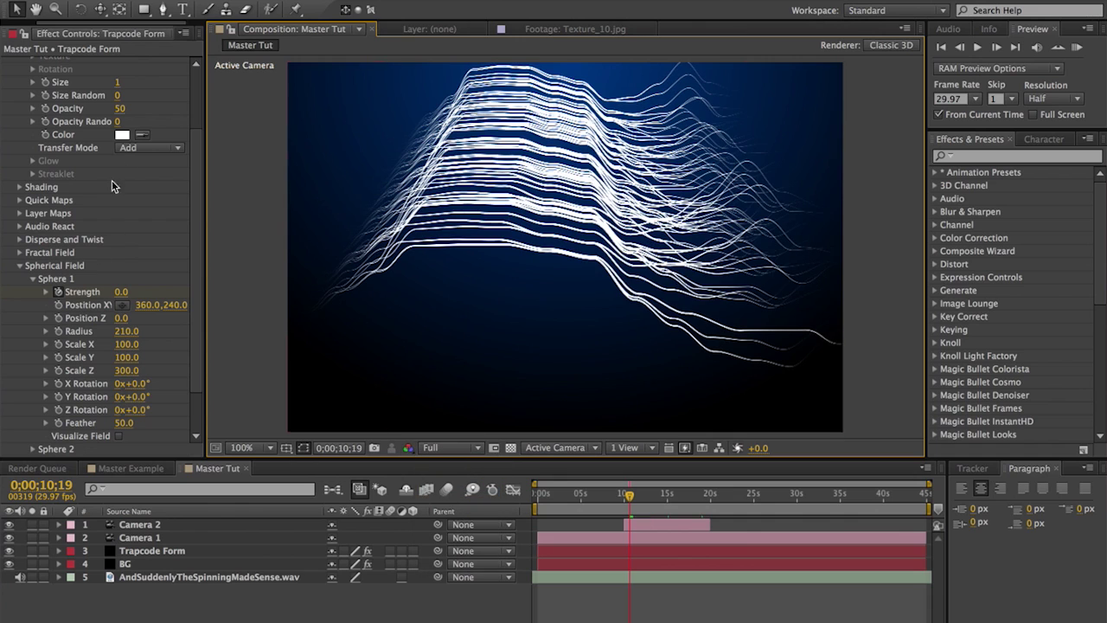
Change Form's particle Color to the teal green 48CAB0
left_click(122, 135)
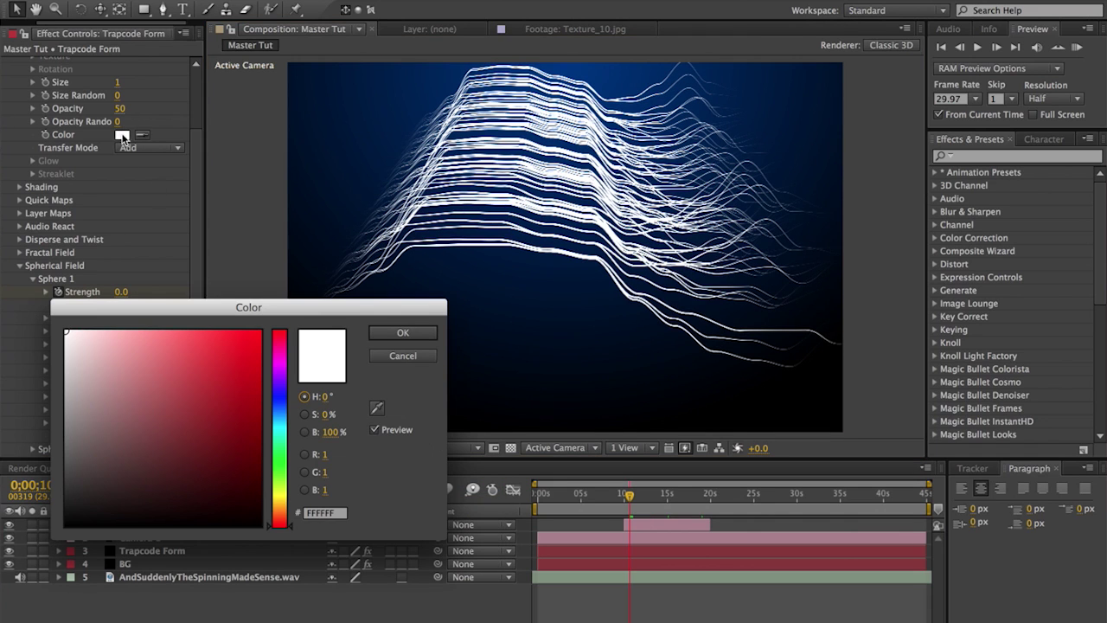
left_click(283, 433)
left_click(182, 353)
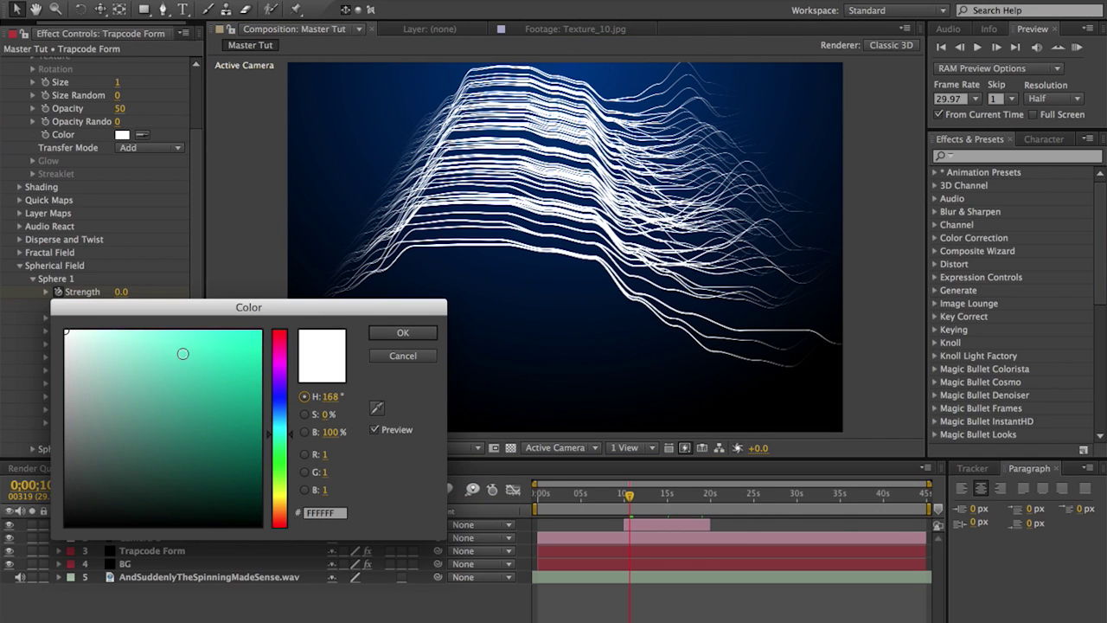
left_click(191, 371)
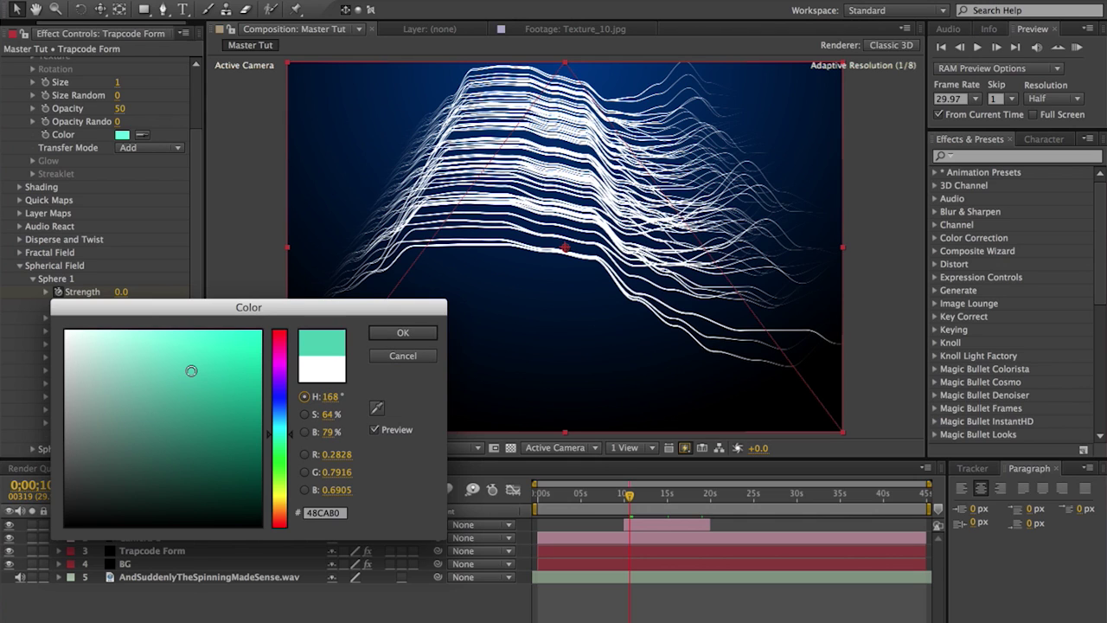
left_click(403, 333)
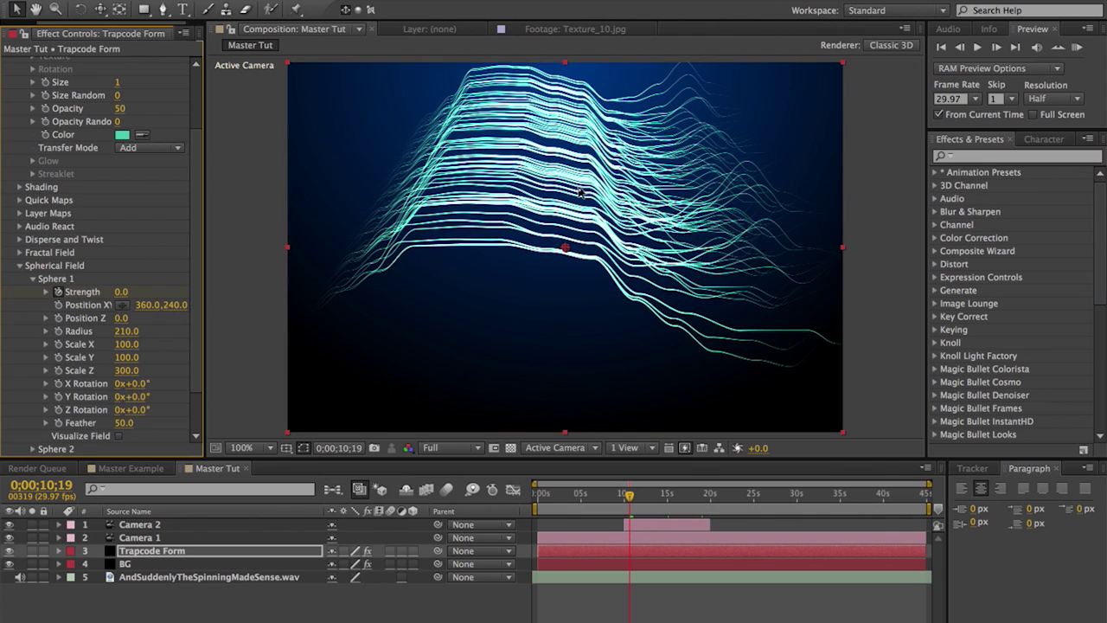
Add a new adjustment layer above the cameras in Master Tut
scroll(709, 197, "up", 2)
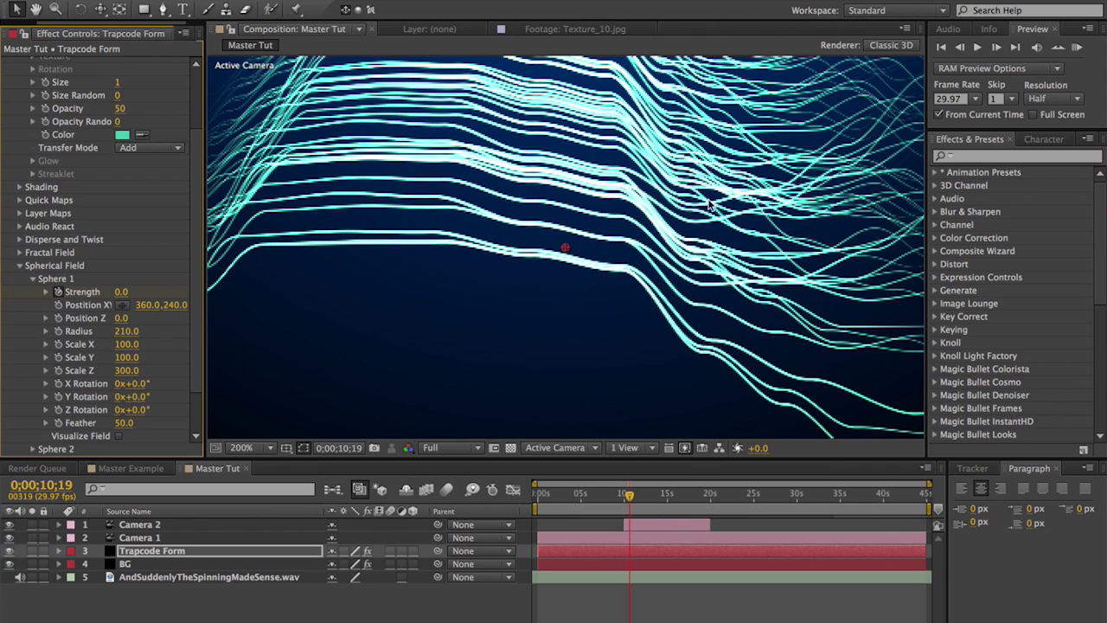
scroll(429, 311, "down", 4)
scroll(426, 312, "up", 3)
left_click(286, 0)
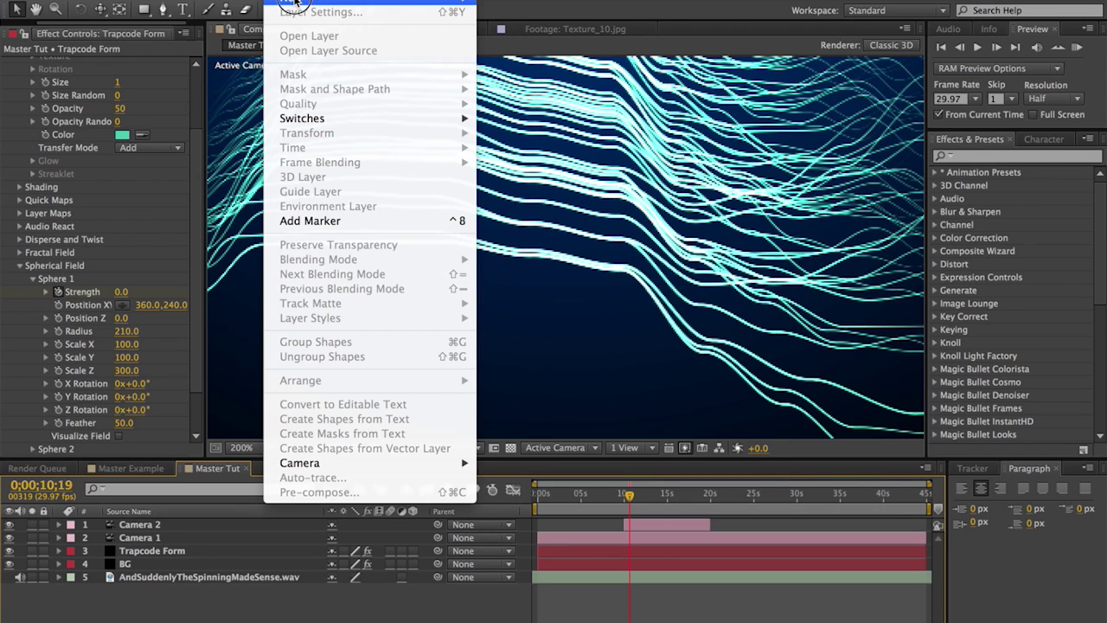
mouse_move(363, 2)
left_click(578, 90)
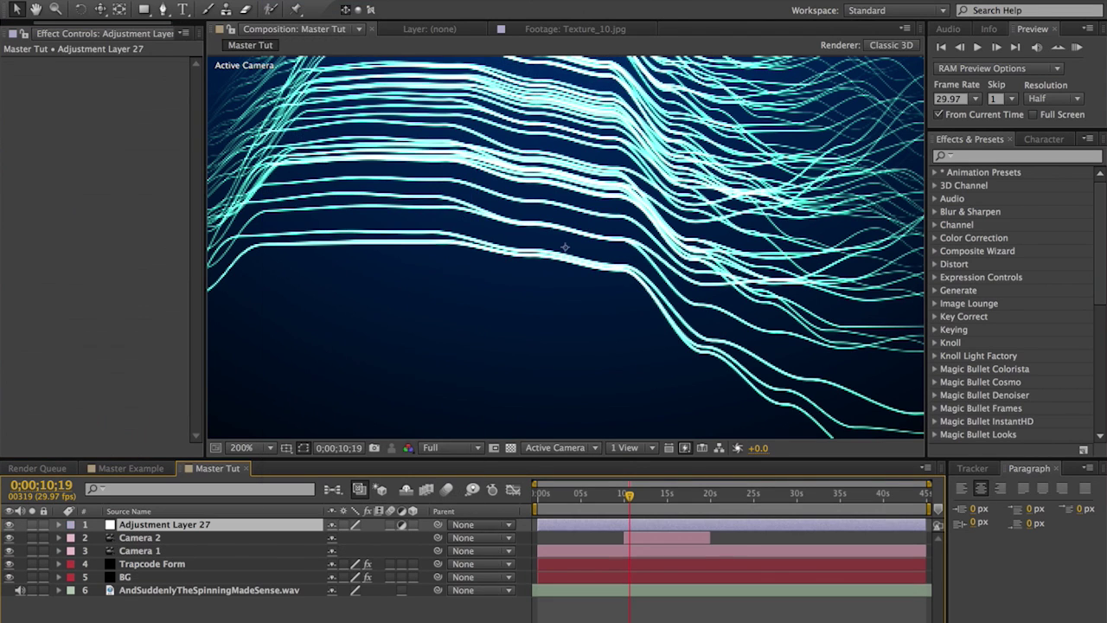
Apply Trapcode Shine to the adjustment layer and set its Transfer Mode to Add
left_click(322, 0)
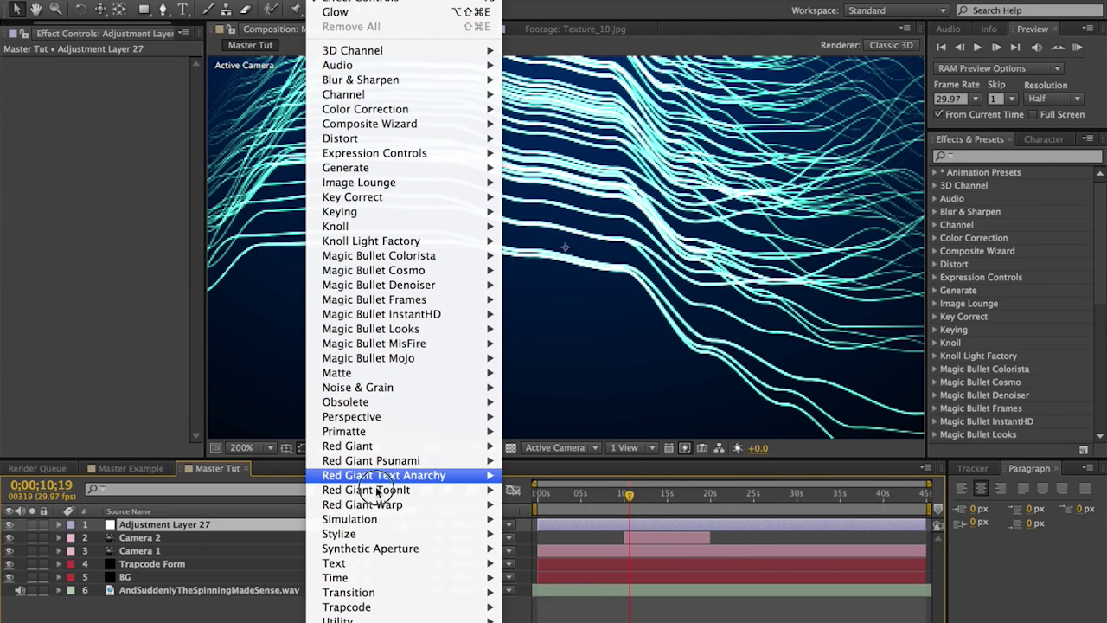
mouse_move(387, 596)
left_click(532, 609)
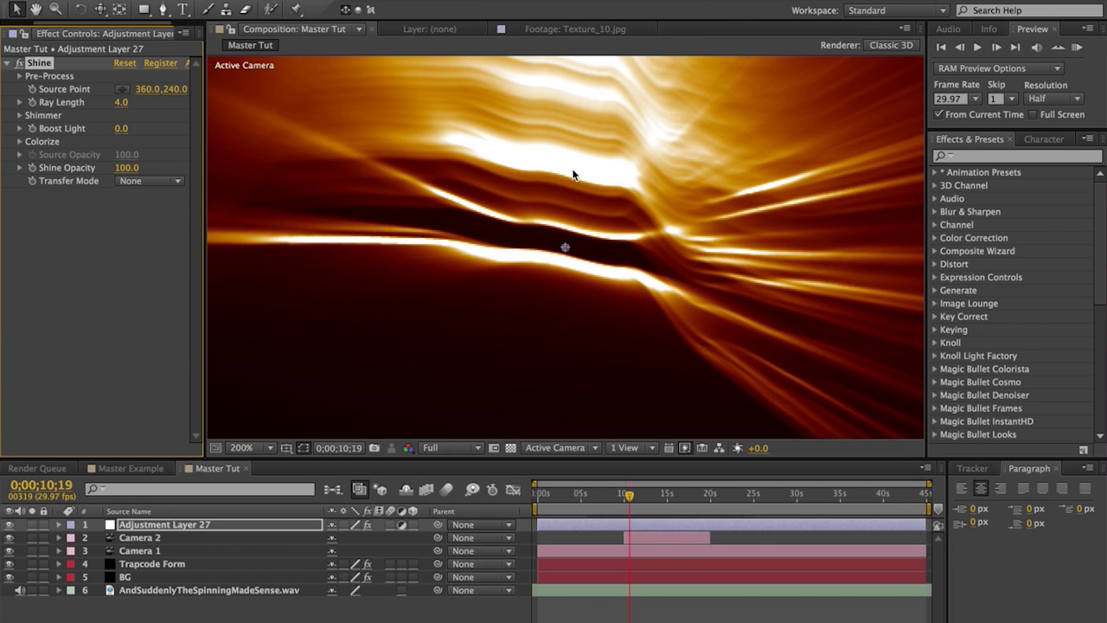
left_click(144, 181)
left_click(144, 235)
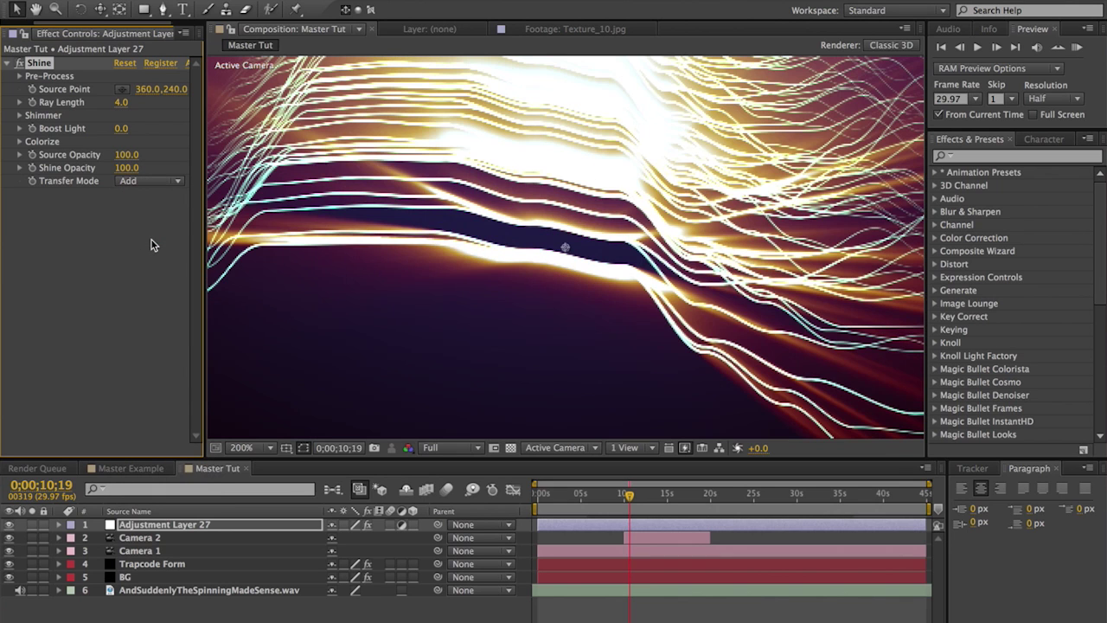
scroll(630, 218, "down", 7)
scroll(627, 215, "up", 3)
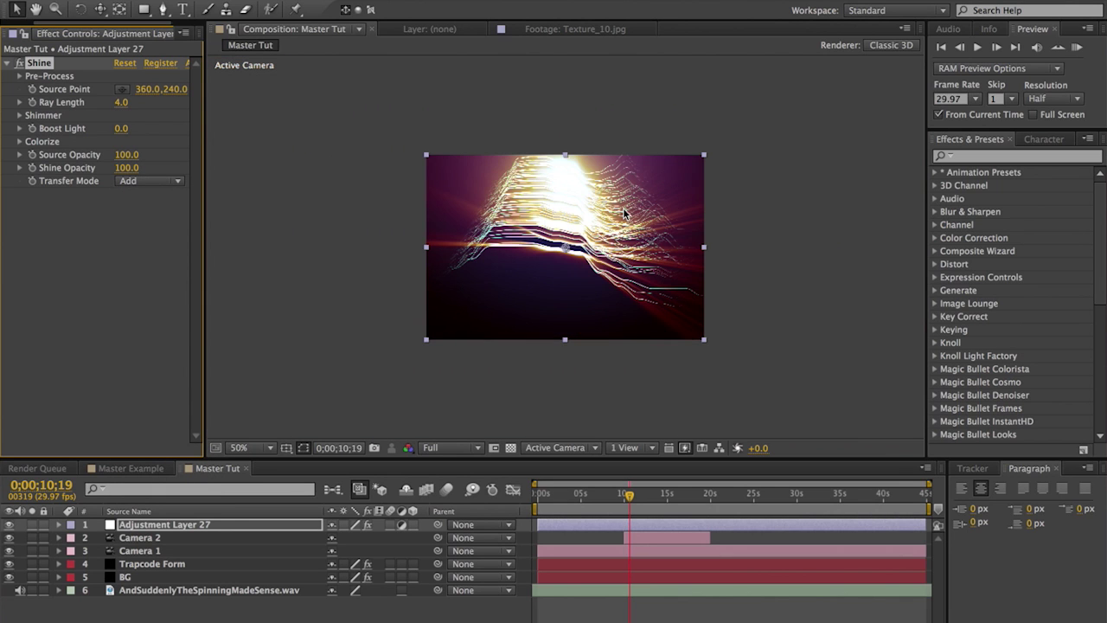
scroll(699, 160, "up", 3)
scroll(696, 154, "down", 1)
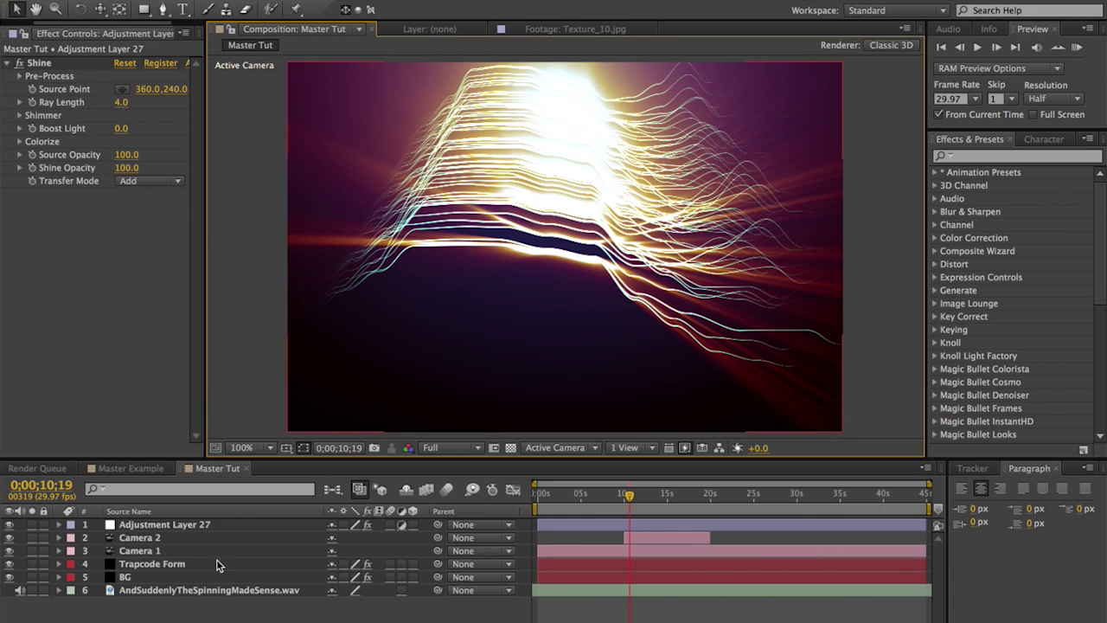
Review the Trapcode Form layer's settings, including the Base Form types, String Settings, Particle and Spherical Field groups
left_click(131, 566)
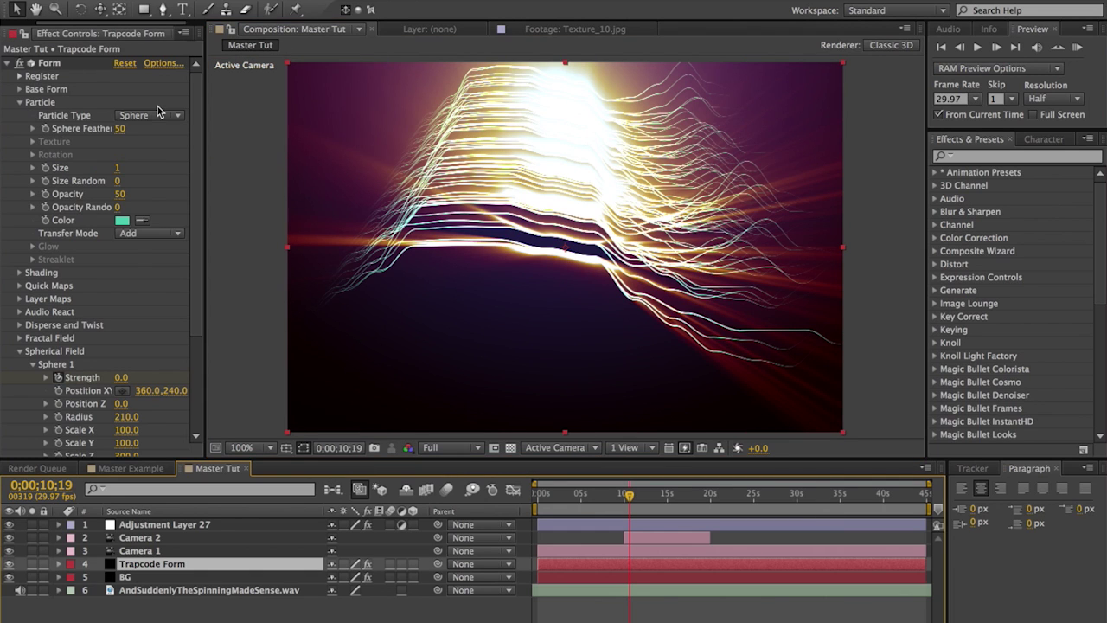
left_click(20, 76)
left_click(20, 77)
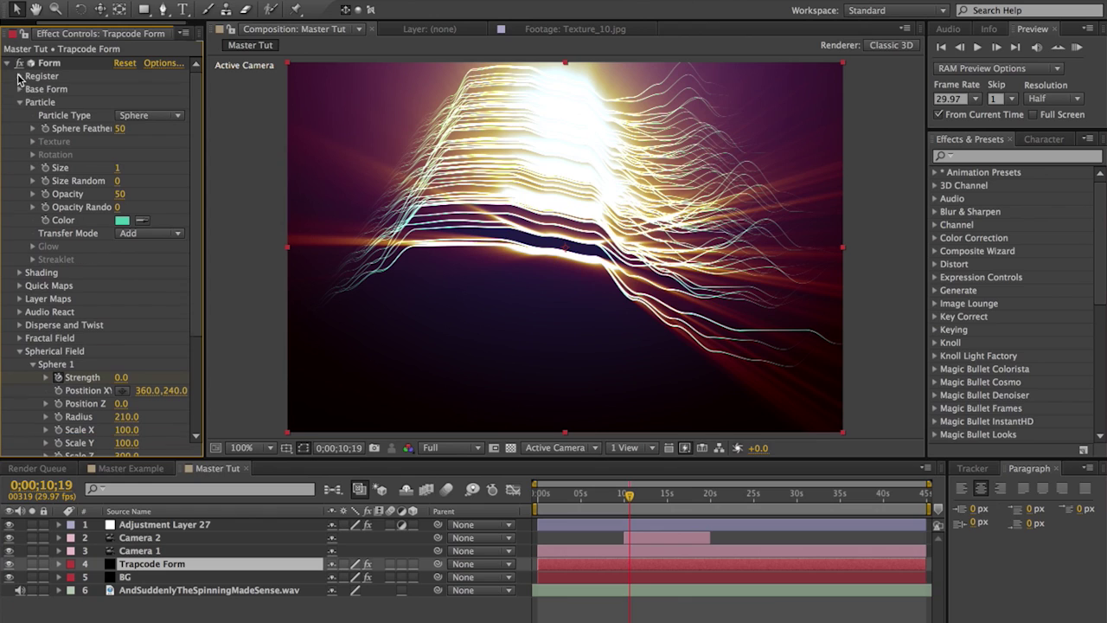
left_click(20, 89)
left_click(172, 103)
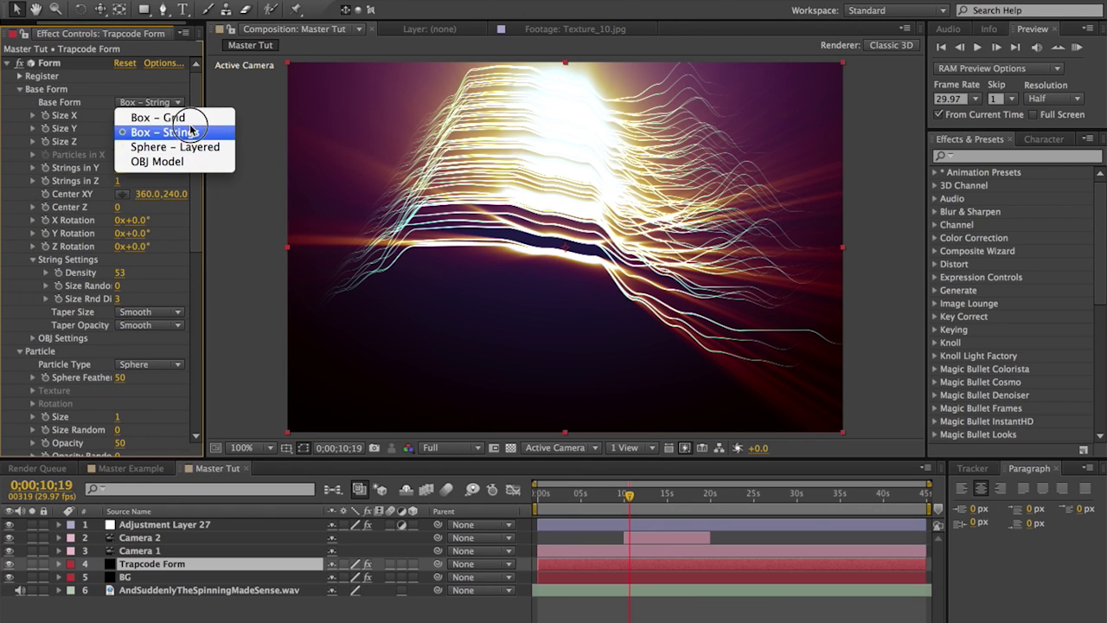
left_click(156, 104)
left_click_drag(197, 134, 182, 39)
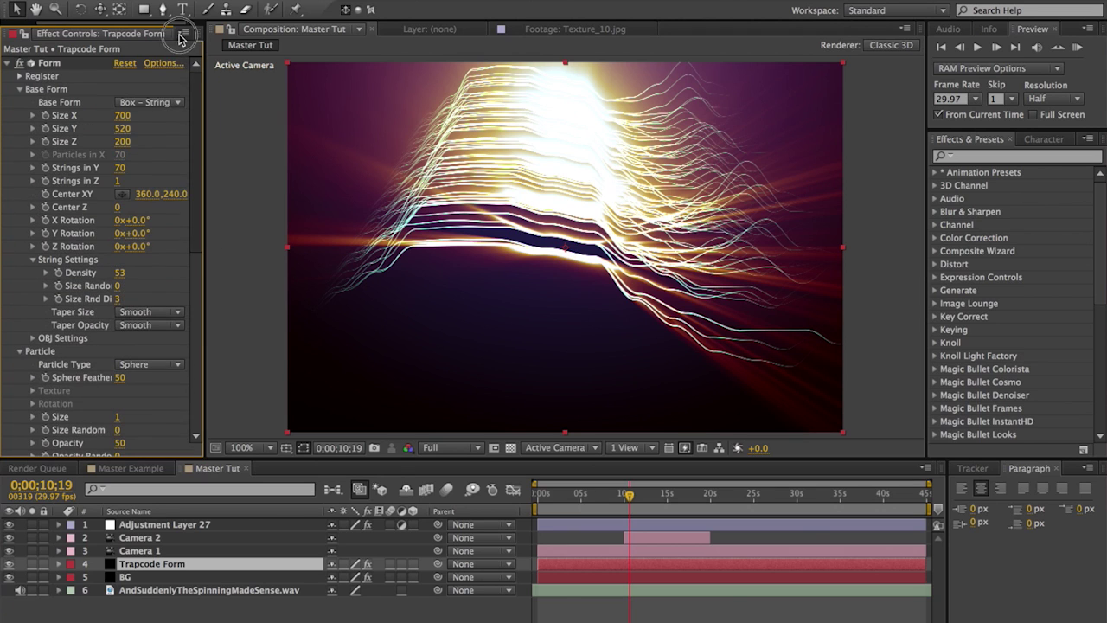
left_click(164, 103)
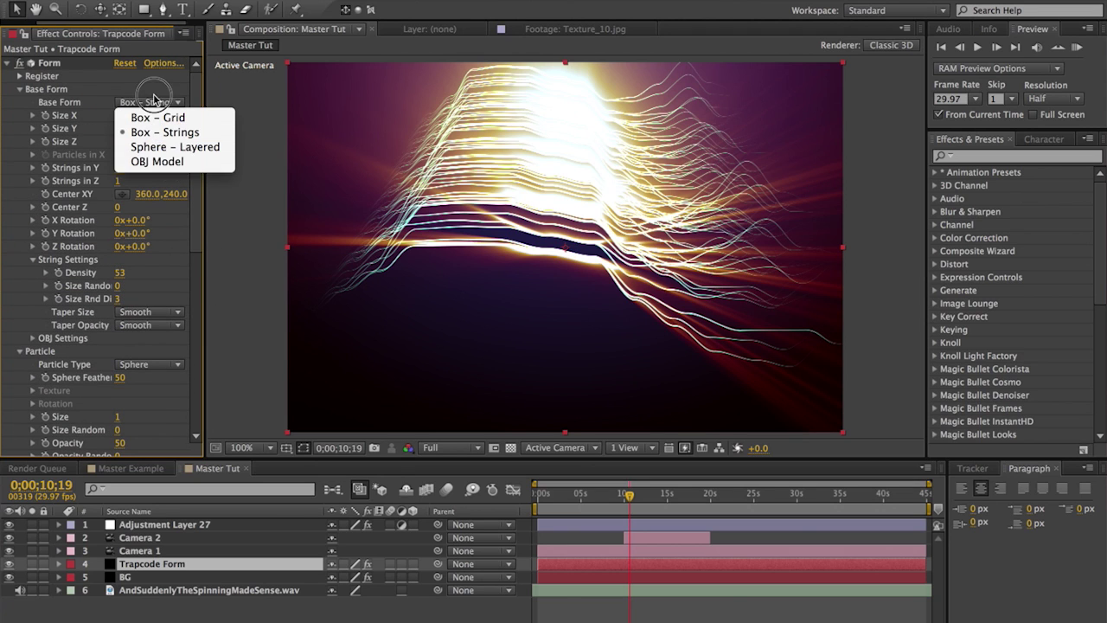
left_click(203, 110)
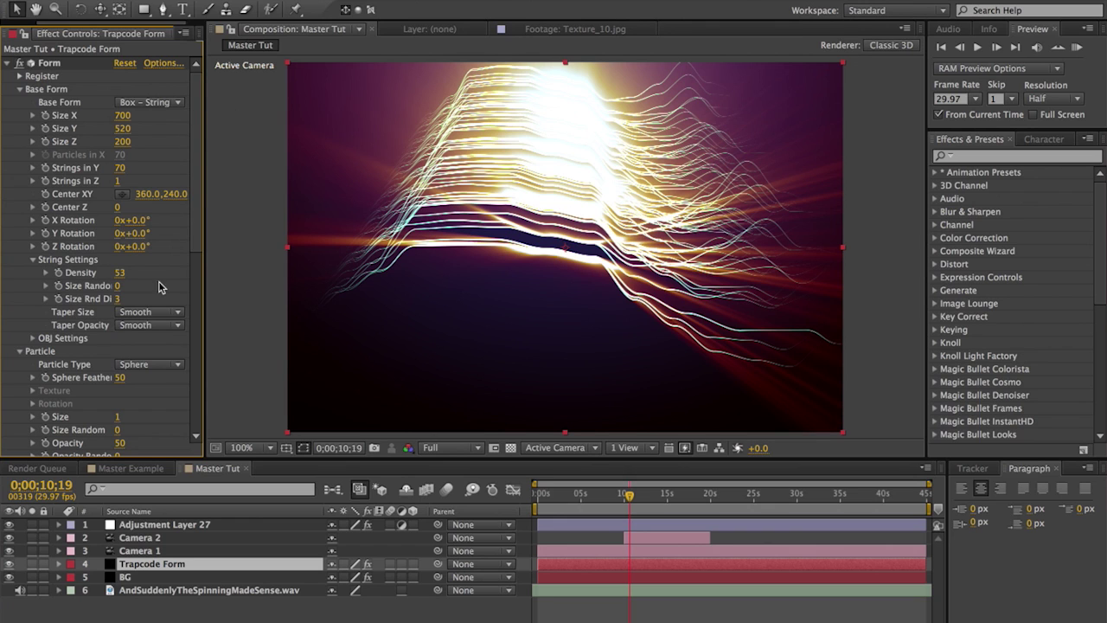
mouse_move(197, 95)
left_mouse_down()
mouse_move(196, 319)
mouse_move(178, 49)
left_mouse_up()
left_click_drag(196, 118, 193, 350)
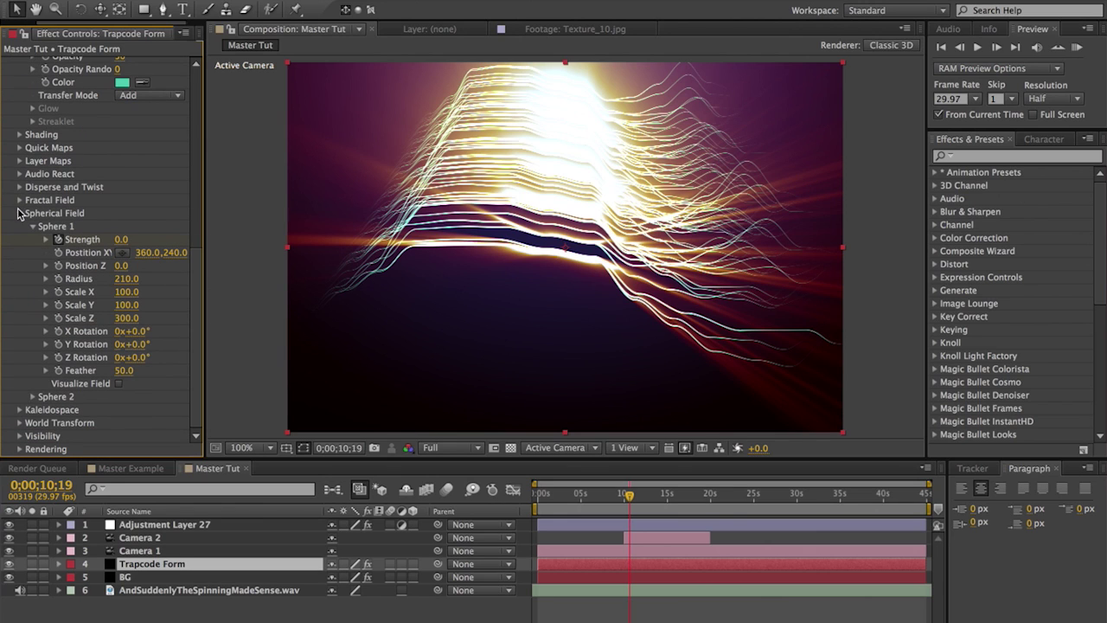
left_click(19, 214)
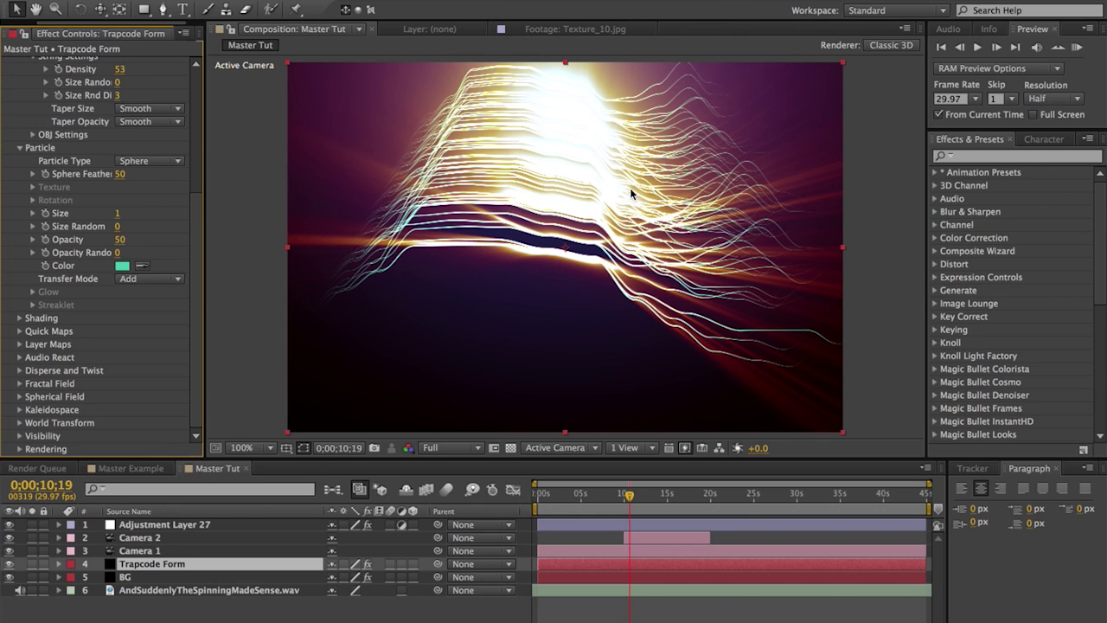
key("period")
key("comma")
key("period")
key("comma")
left_click(887, 111)
key("period")
key("comma")
key("comma")
key("comma")
key("comma")
key("comma")
key("period")
key("period")
key("period")
key("period")
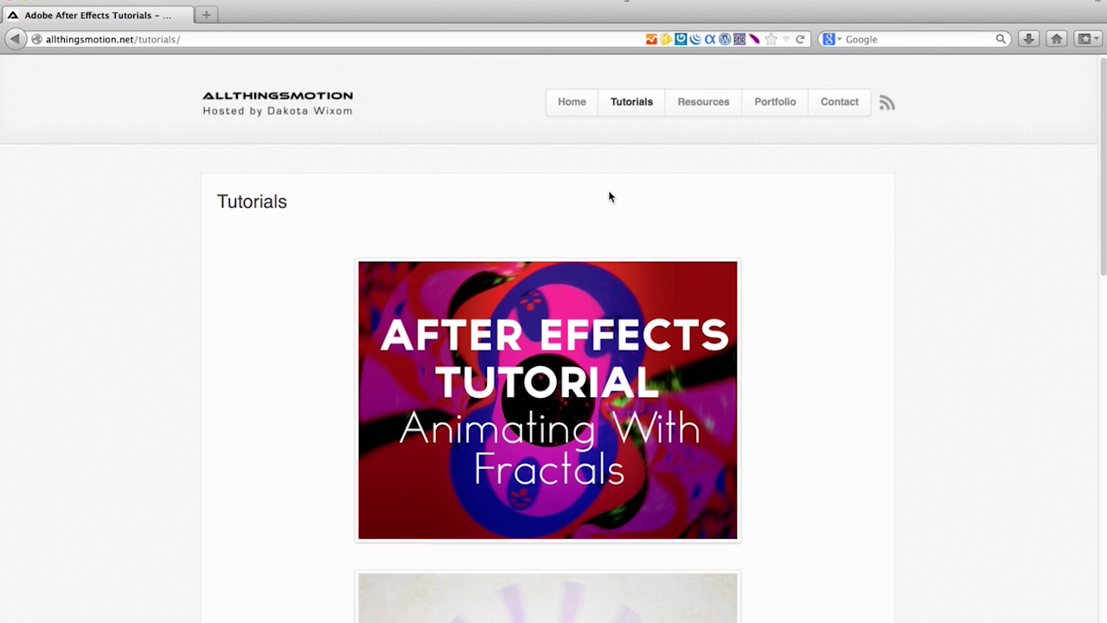
Look through the Tutorials page of allthingsmotion.net in the web browser
scroll(609, 197, "down", 3)
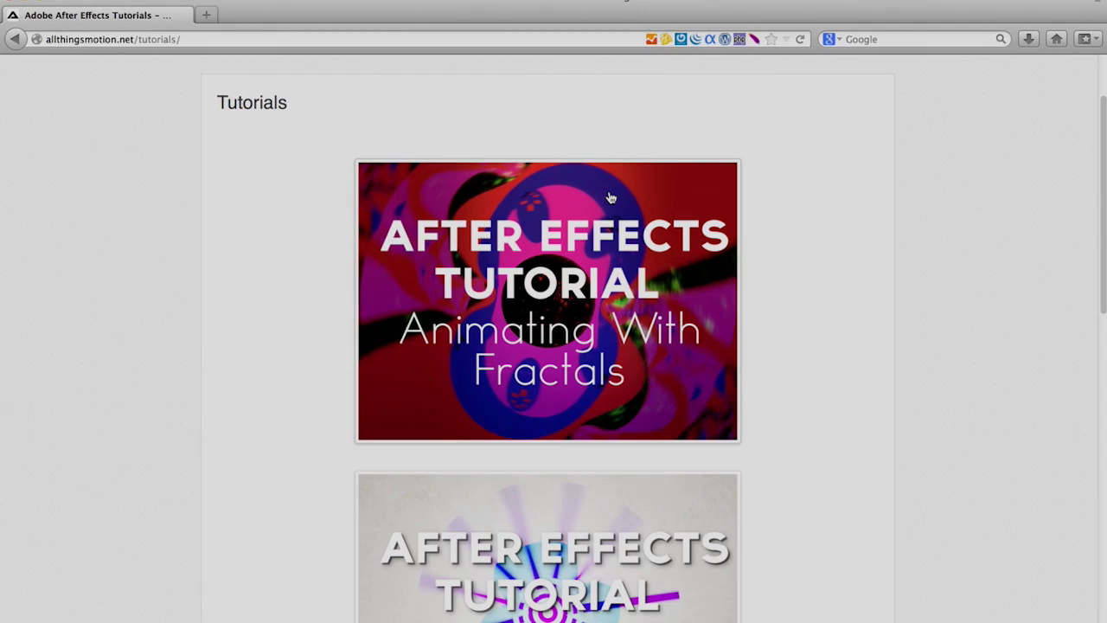
scroll(610, 199, "down", 2)
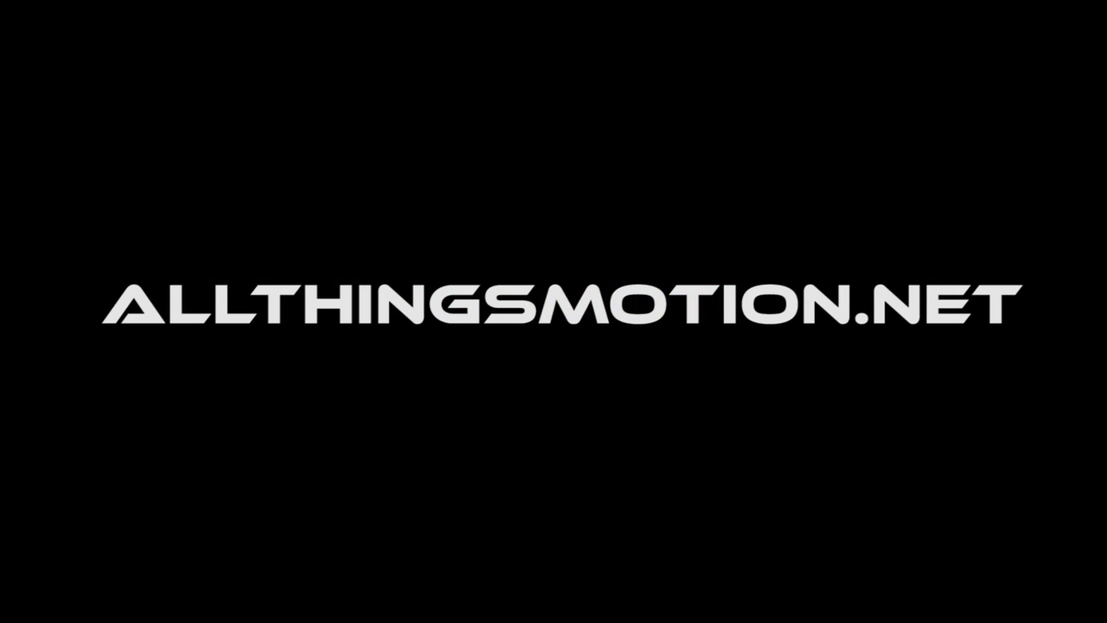